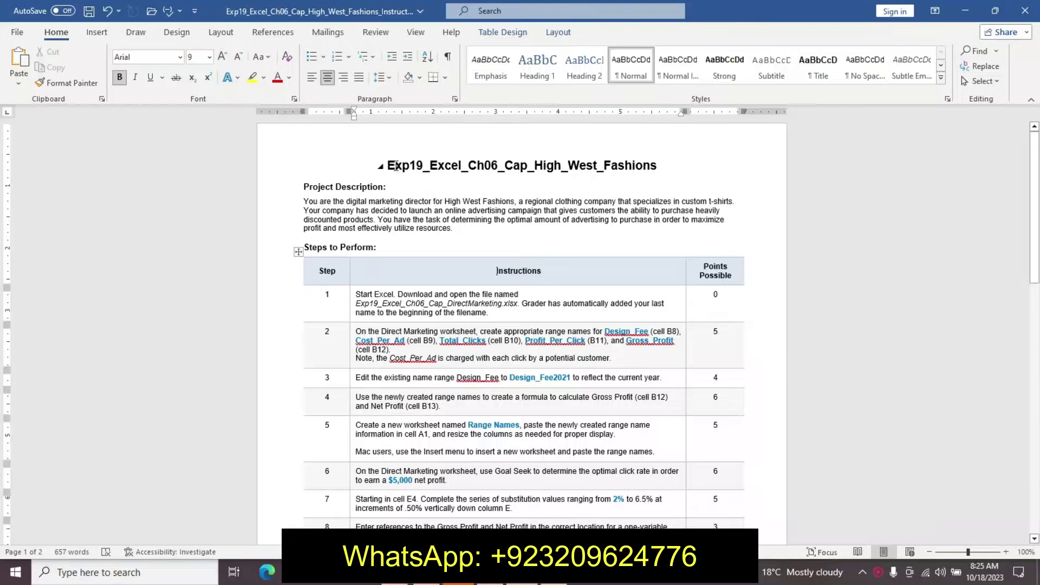
# Highlight the Word title yellow and make the Project Description paragraph 11 pt, bold, turquoise-highlighted
pyautogui.moveTo(386, 165); pyautogui.dragTo(656, 161)
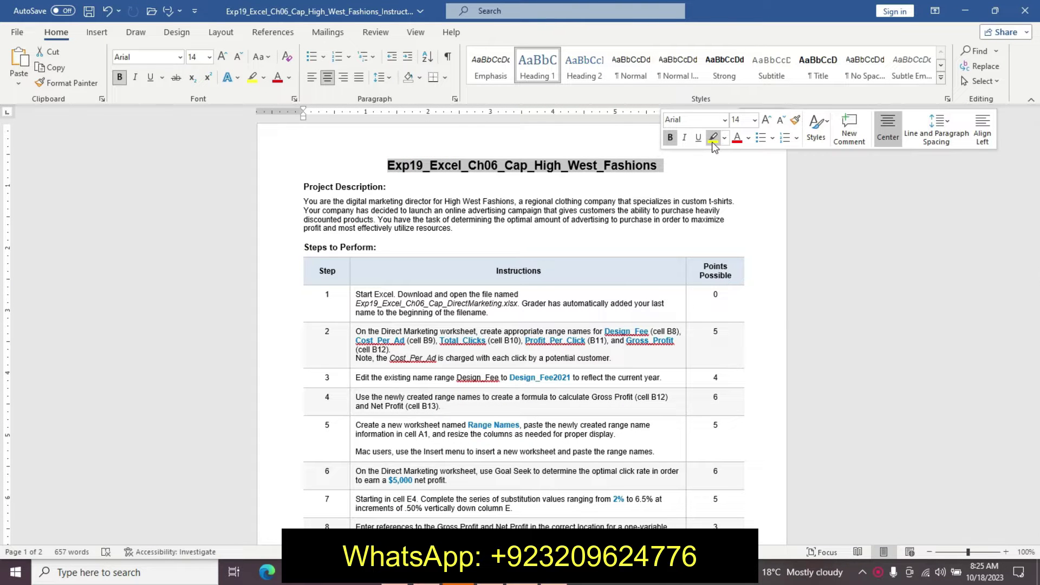
pyautogui.click(714, 138)
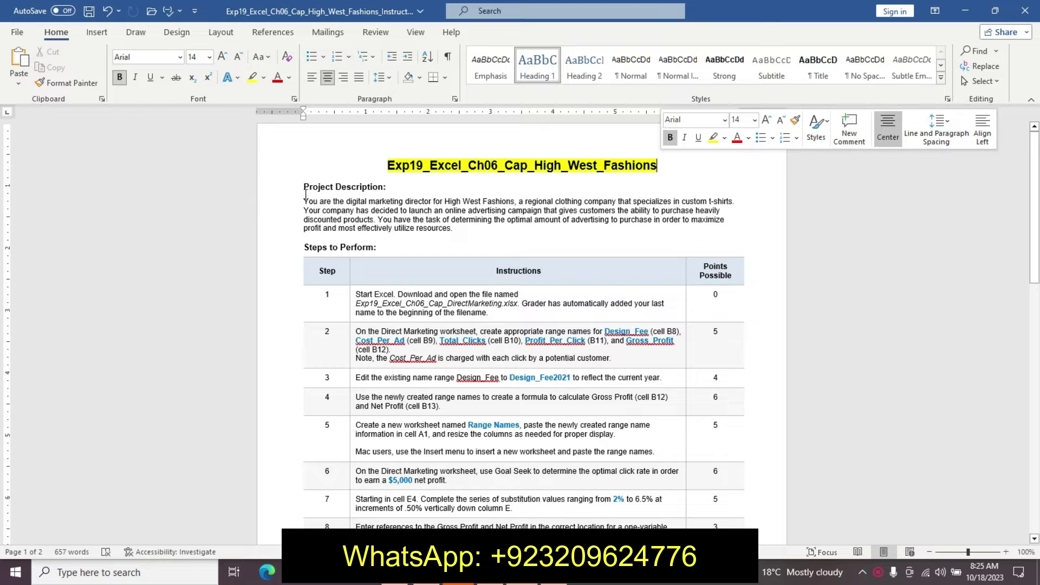
pyautogui.moveTo(305, 194); pyautogui.dragTo(485, 235)
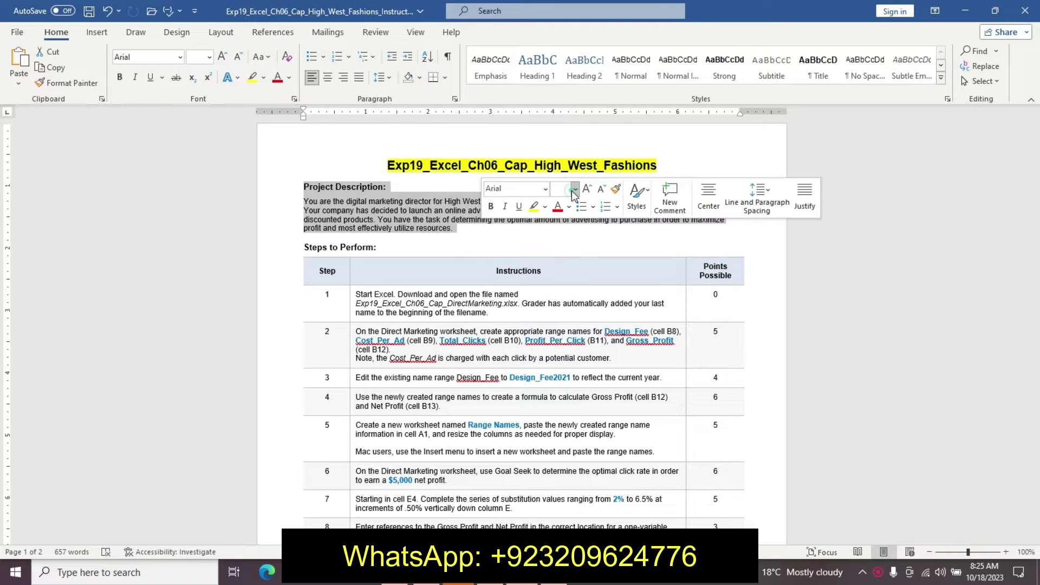
pyautogui.click(575, 188)
pyautogui.click(564, 252)
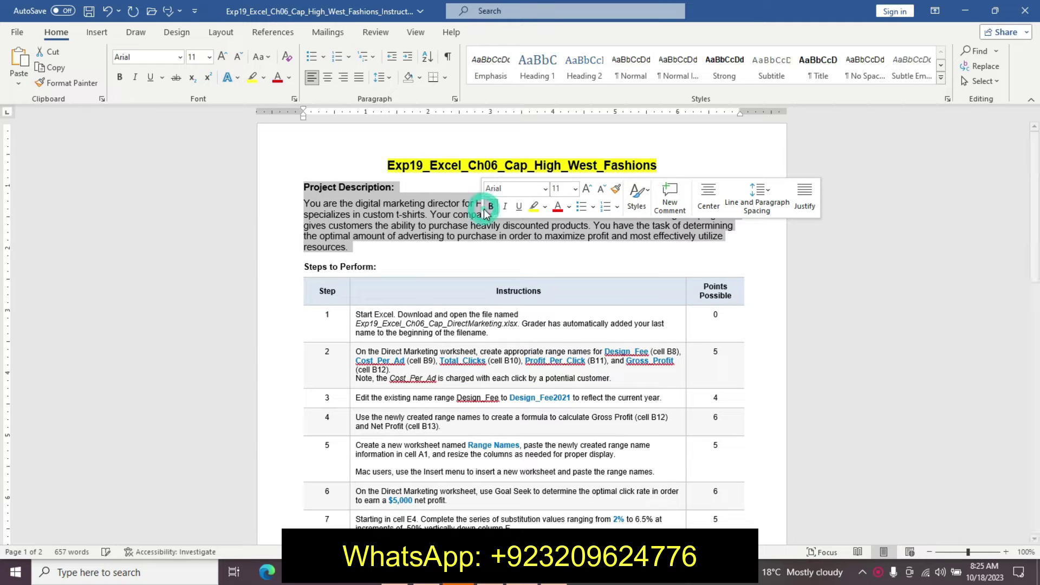
pyautogui.click(484, 208)
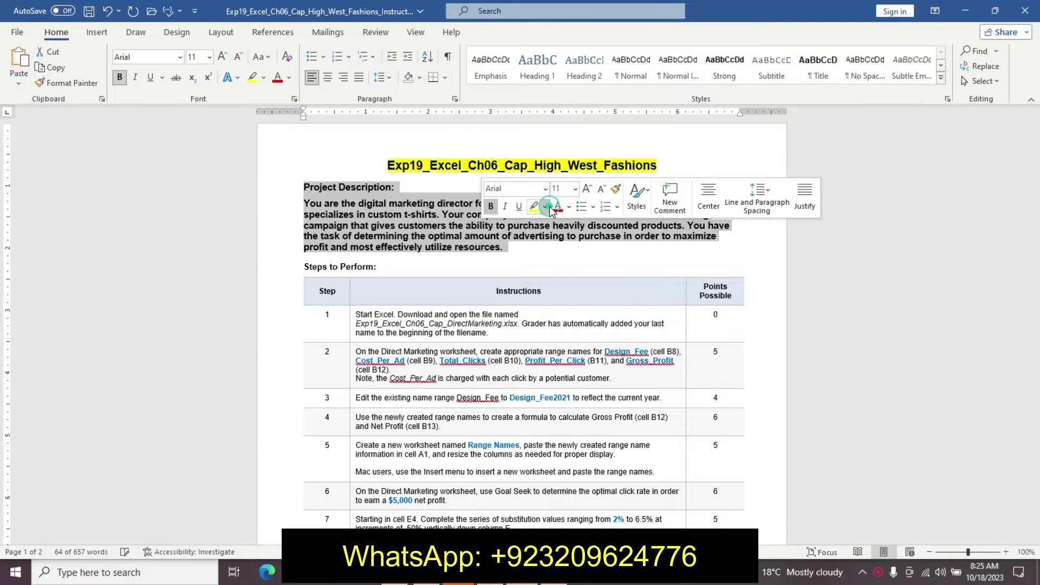
pyautogui.click(545, 207)
pyautogui.click(576, 226)
pyautogui.click(548, 247)
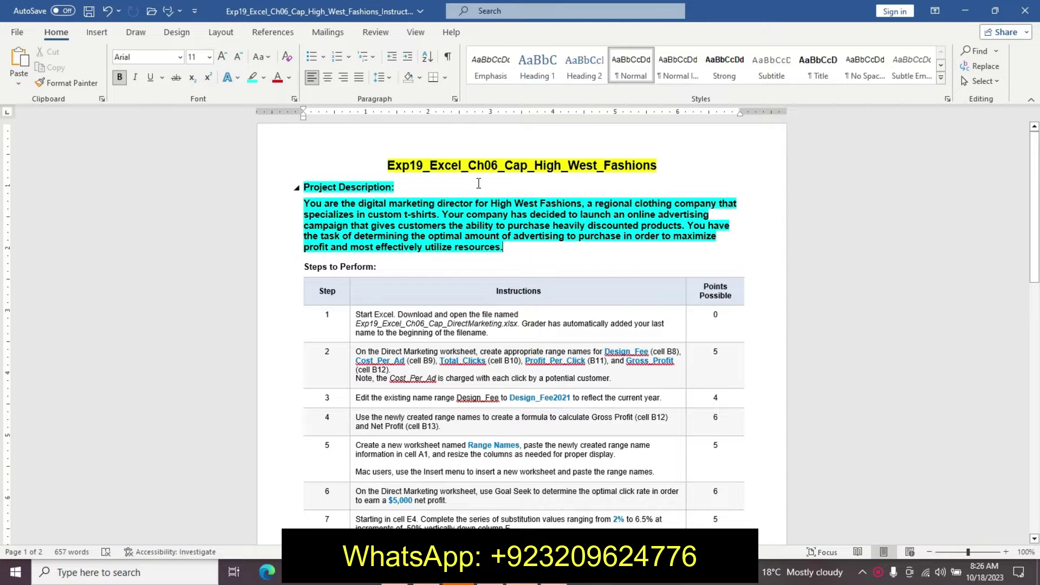
pyautogui.moveTo(518, 290)
pyautogui.hotkey('alt', 'Tab')
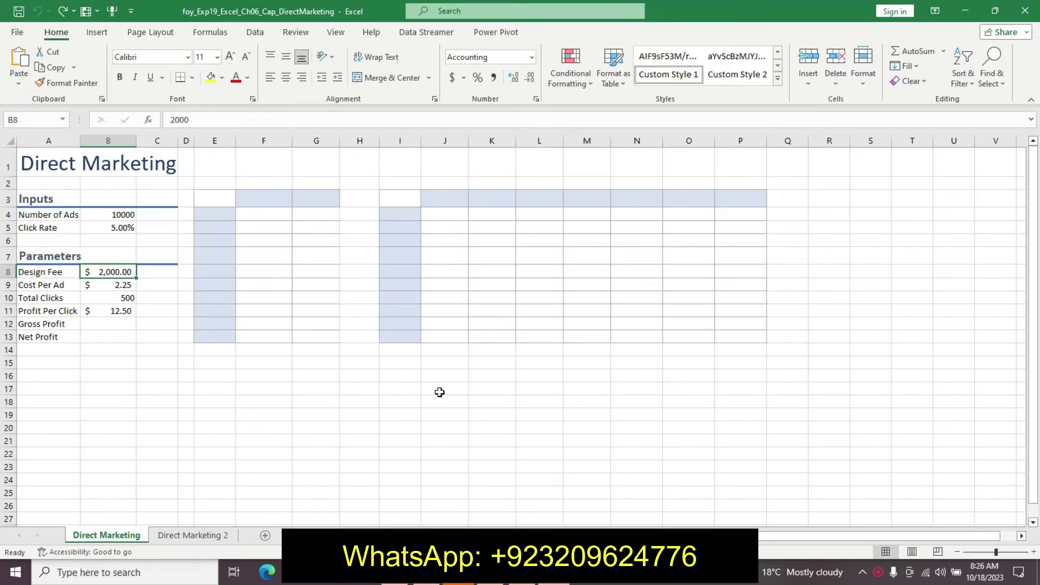
# Glance at the finished Direct Marketing 2 sheet, then return to Direct Marketing and Word
pyautogui.click(440, 391)
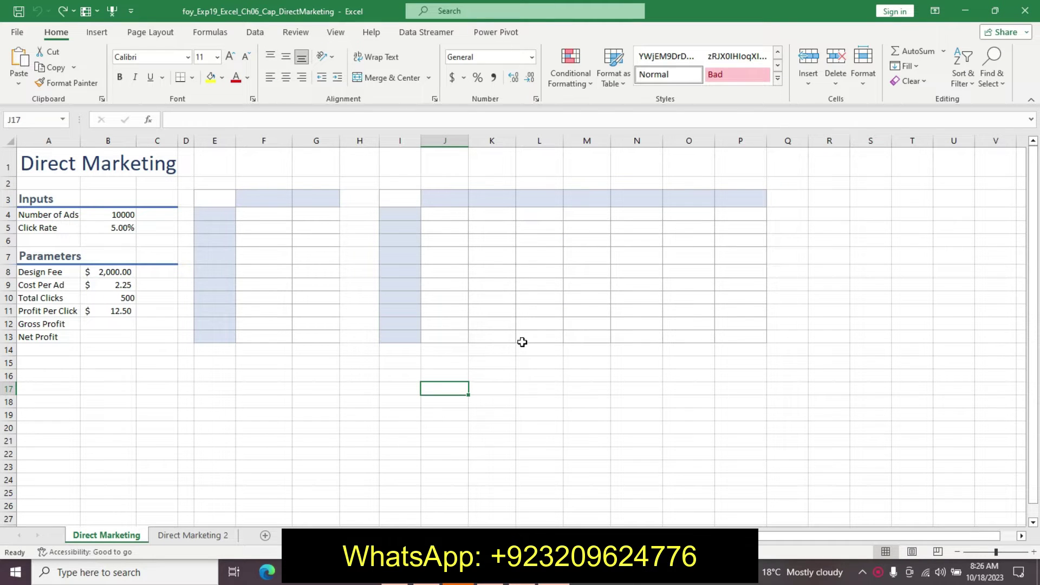
pyautogui.click(196, 536)
pyautogui.click(130, 535)
pyautogui.hotkey('alt', 'Tab')
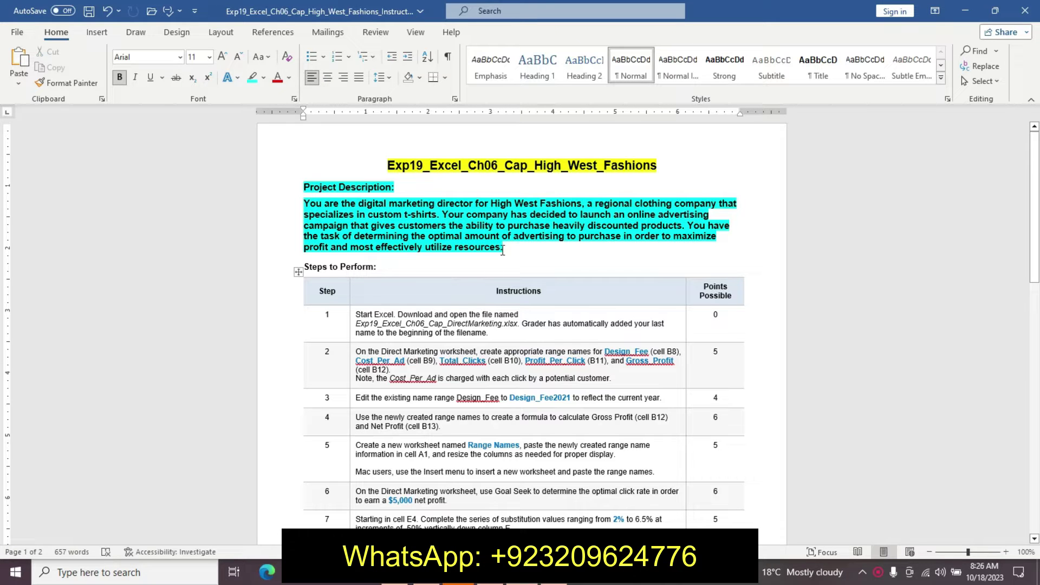
# Undo the title and description formatting and highlight step 1's text in turquoise
pyautogui.hotkey('ctrl', 'z')
pyautogui.hotkey('ctrl', 'z')
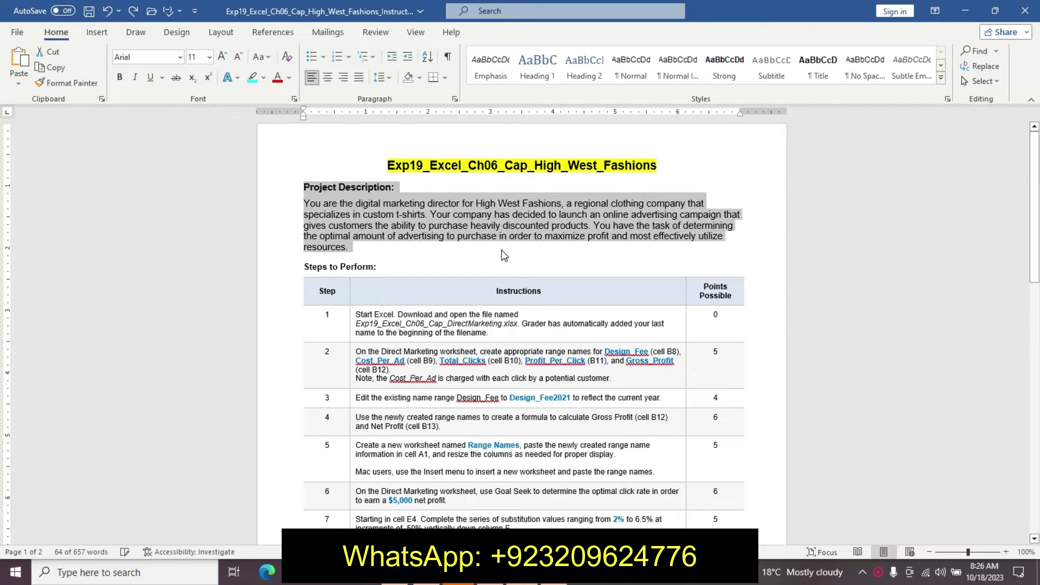
pyautogui.hotkey('ctrl', 'z')
pyautogui.hotkey('ctrl', 'z')
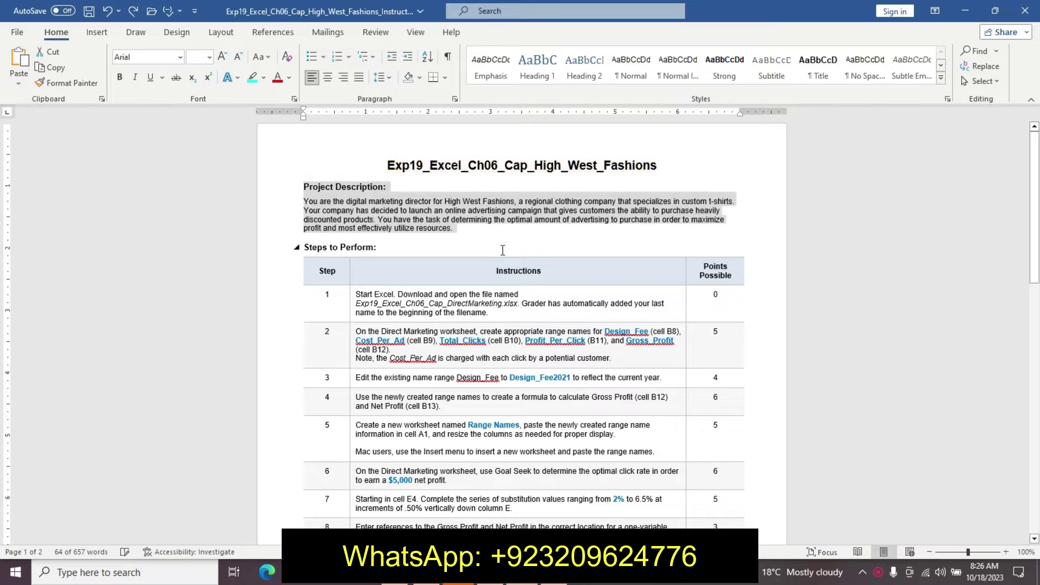
pyautogui.click(351, 294)
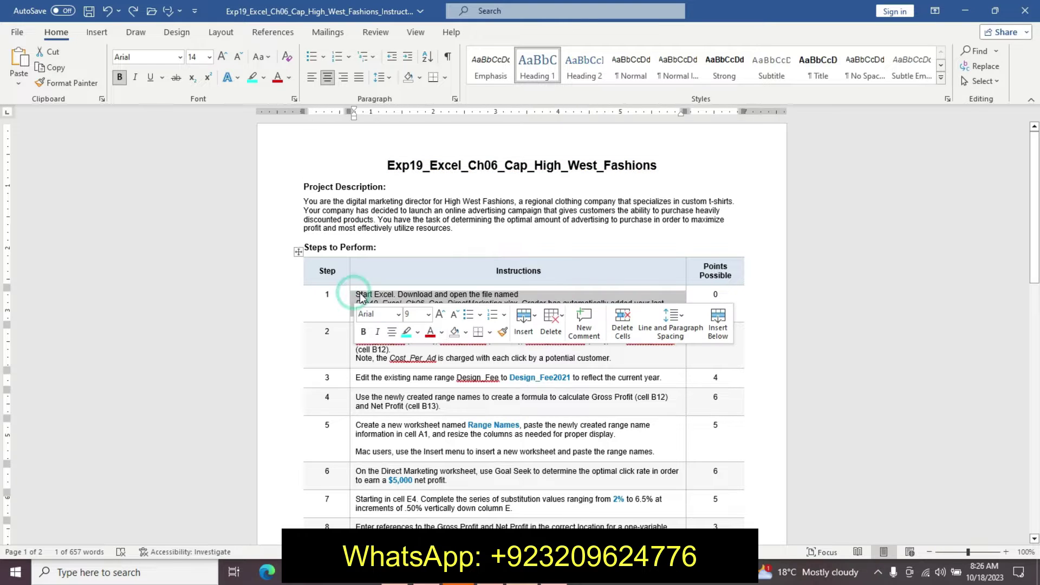
pyautogui.click(404, 332)
pyautogui.click(386, 296)
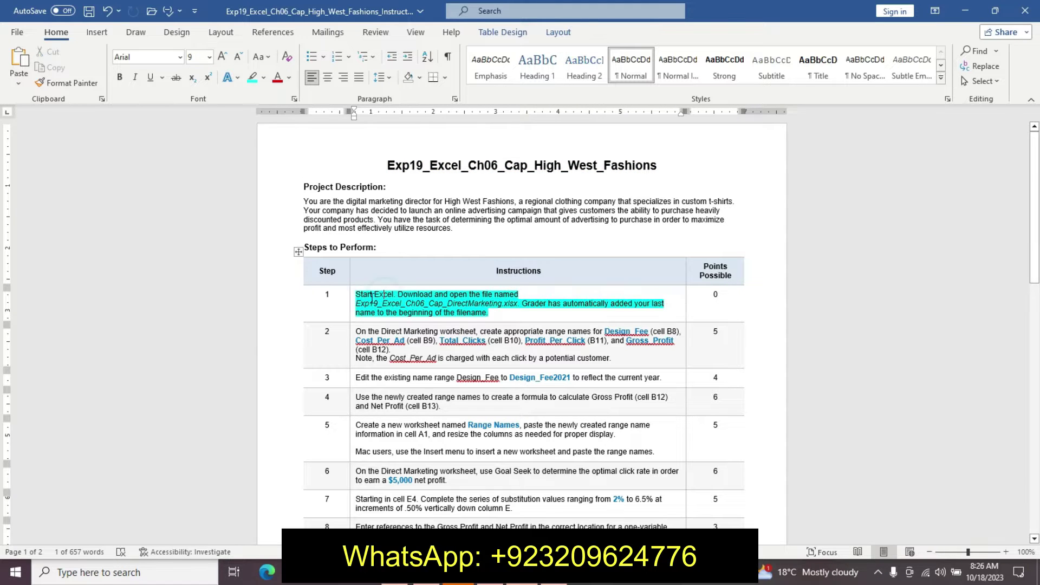
# Make step 1's file name 12 pt, bold and yellow-highlighted, then return to Excel
pyautogui.moveTo(507, 296); pyautogui.dragTo(520, 302)
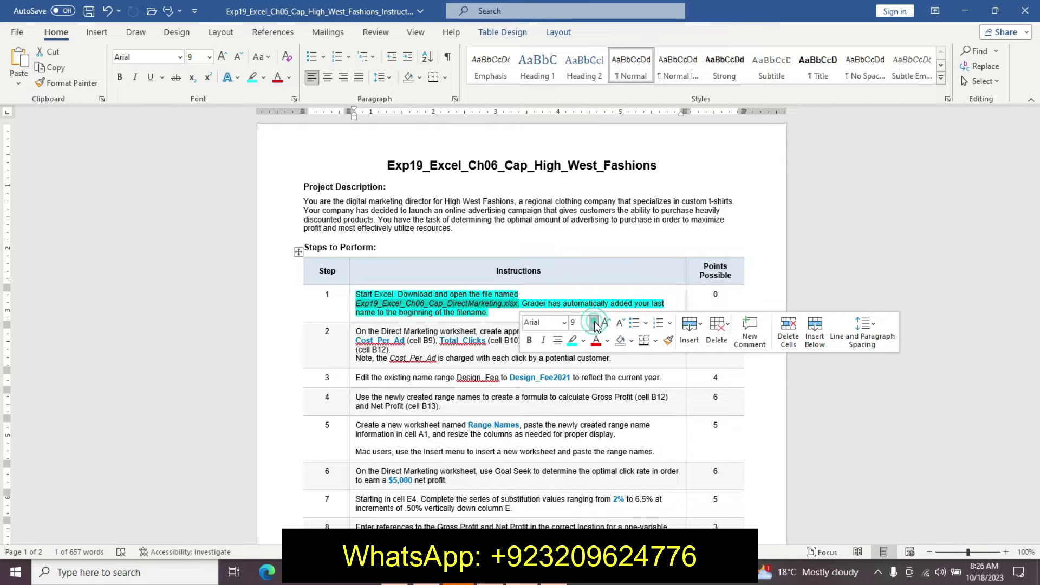
pyautogui.click(594, 322)
pyautogui.click(582, 142)
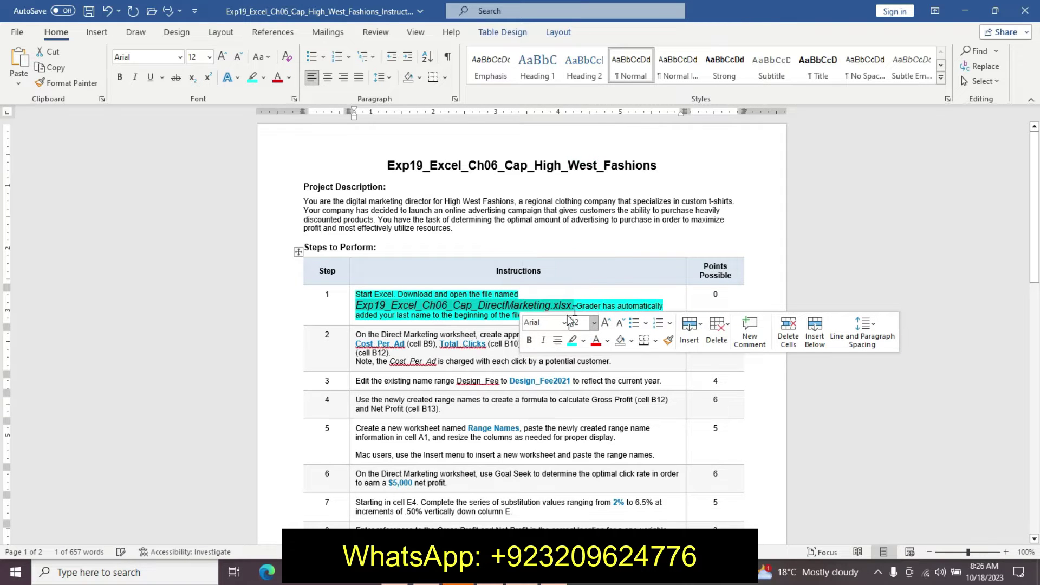
pyautogui.click(530, 340)
pyautogui.click(583, 341)
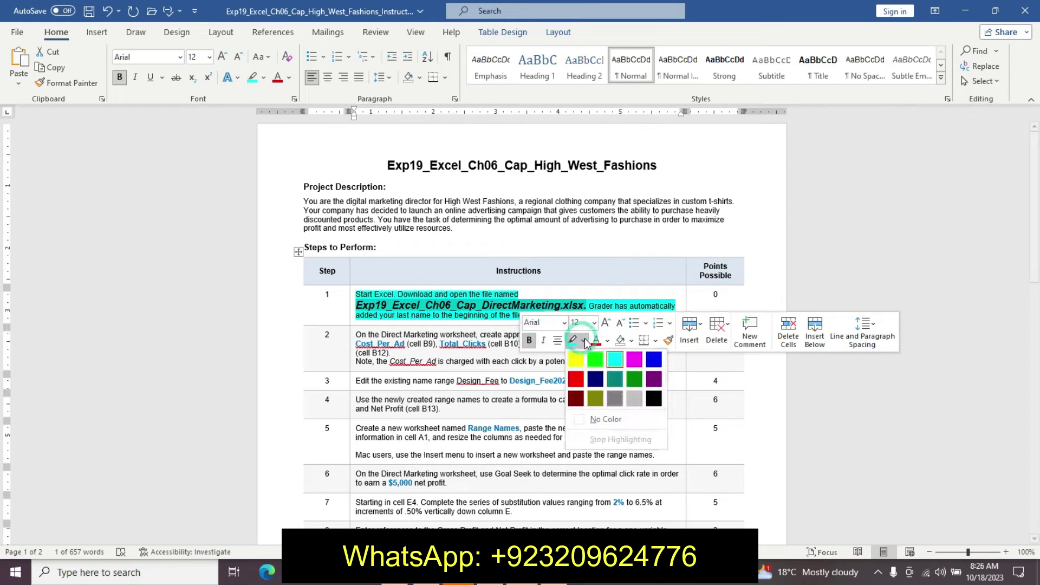
pyautogui.click(576, 359)
pyautogui.click(407, 307)
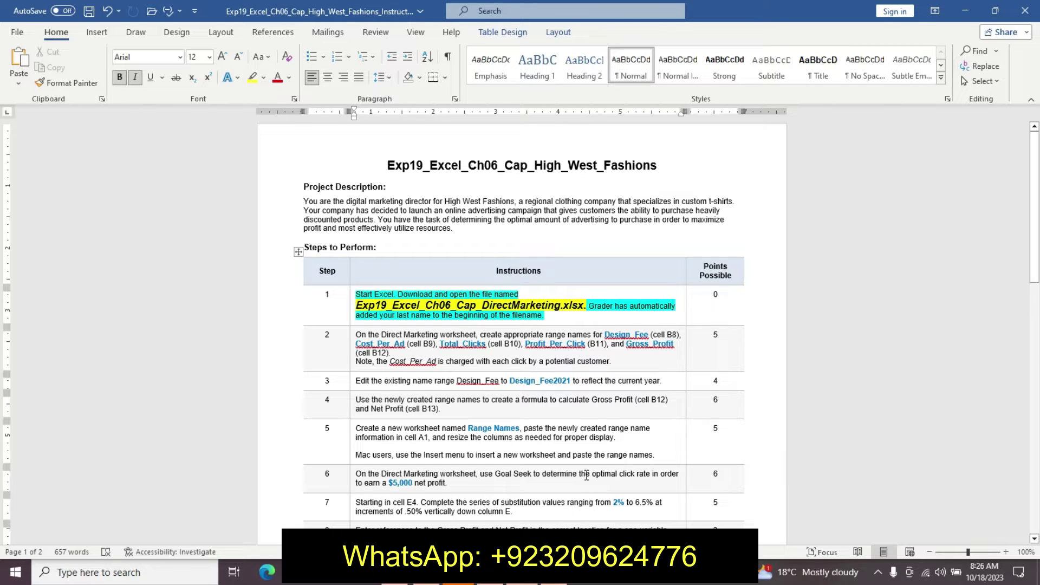
pyautogui.hotkey('alt', 'Tab')
pyautogui.click(444, 401)
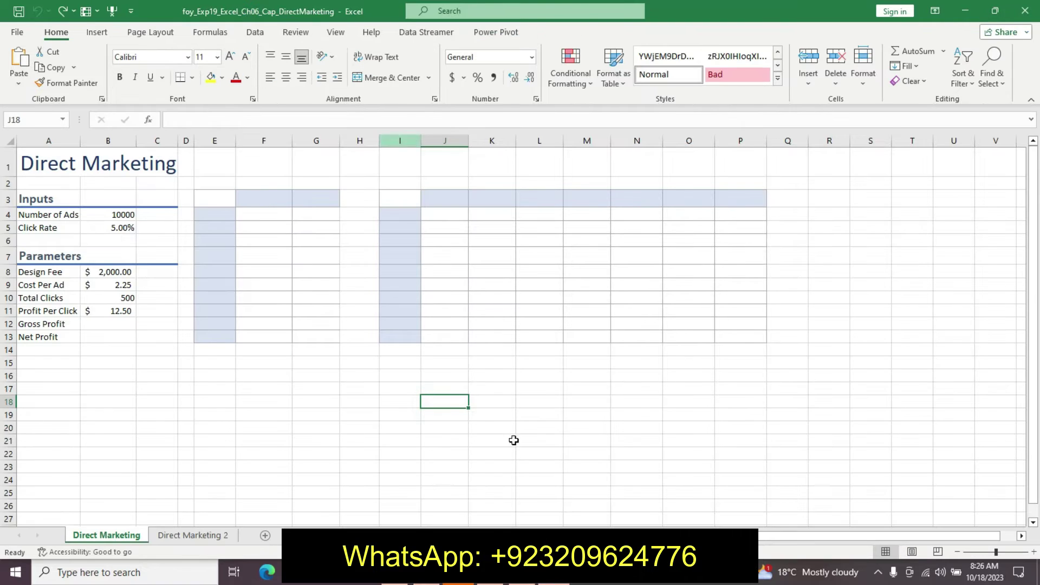
# Check a Gross Profit result on Direct Marketing 2, then go back to the Direct Marketing sheet
pyautogui.click(186, 535)
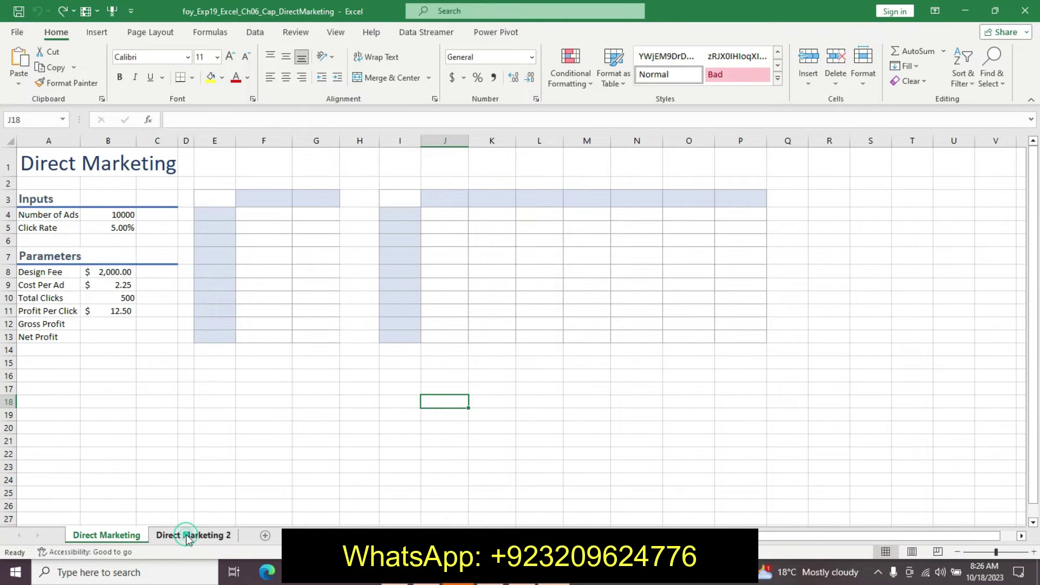
pyautogui.click(255, 298)
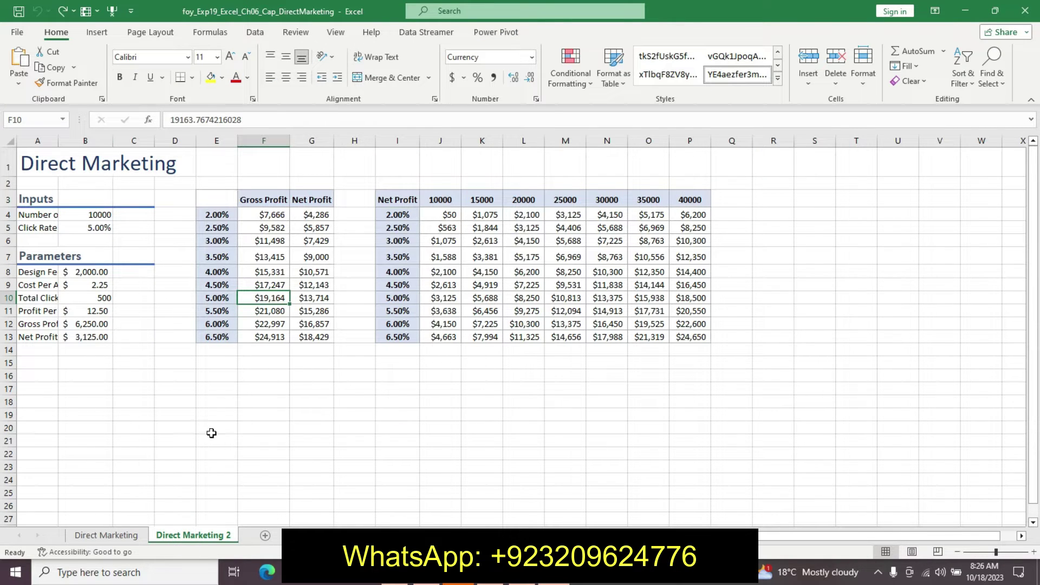
pyautogui.click(107, 535)
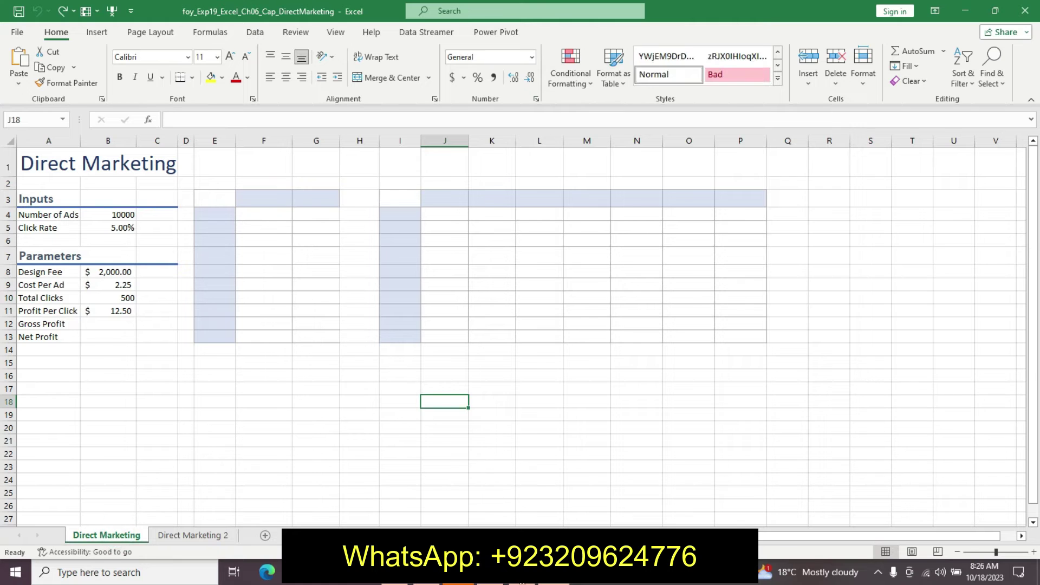
pyautogui.hotkey('alt', 'Tab')
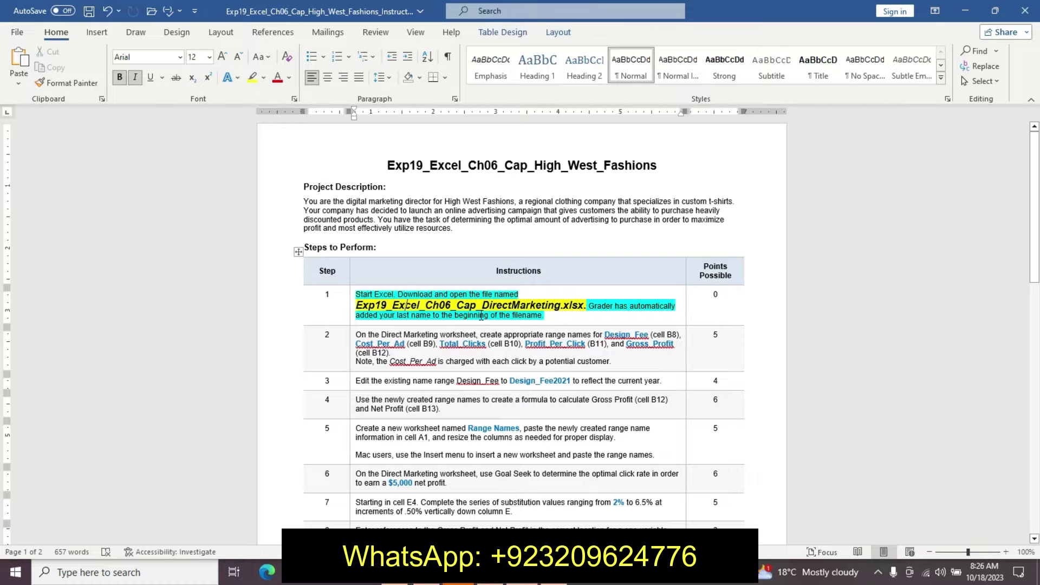
# Undo step 1's formatting and make step 2's instruction 12 pt, bold and turquoise-highlighted
pyautogui.hotkey('ctrl', 'z')
pyautogui.hotkey('ctrl', 'z')
pyautogui.hotkey('ctrl', 'z')
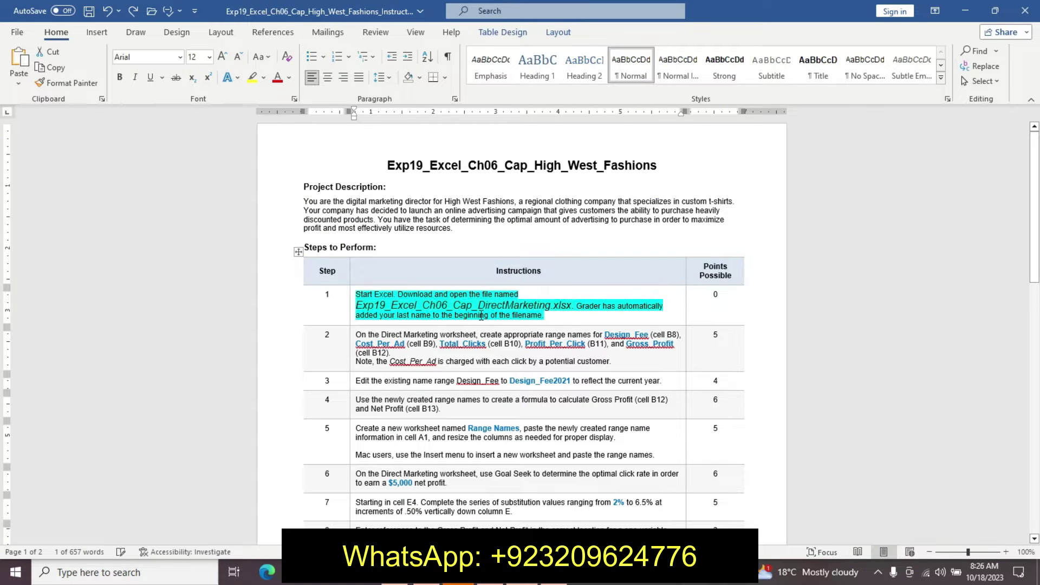
pyautogui.hotkey('ctrl', 'z')
pyautogui.hotkey('ctrl', 'z')
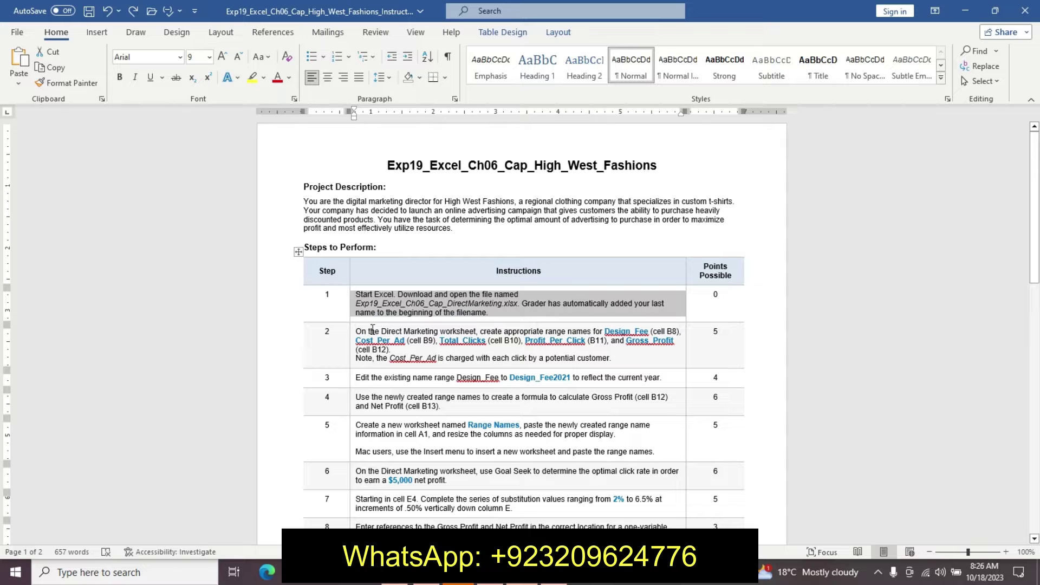
pyautogui.tripleClick(361, 329)
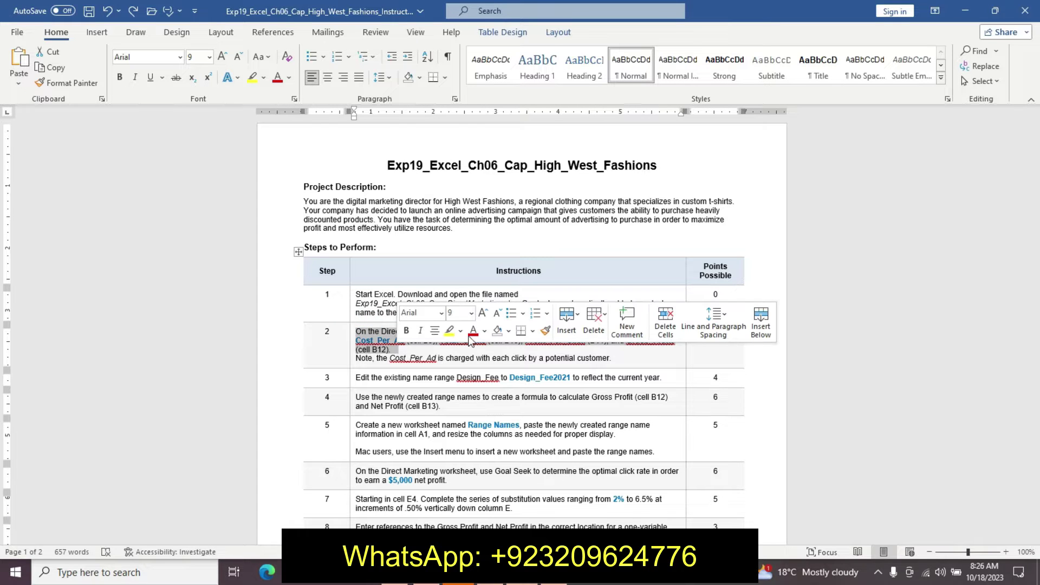
pyautogui.click(465, 334)
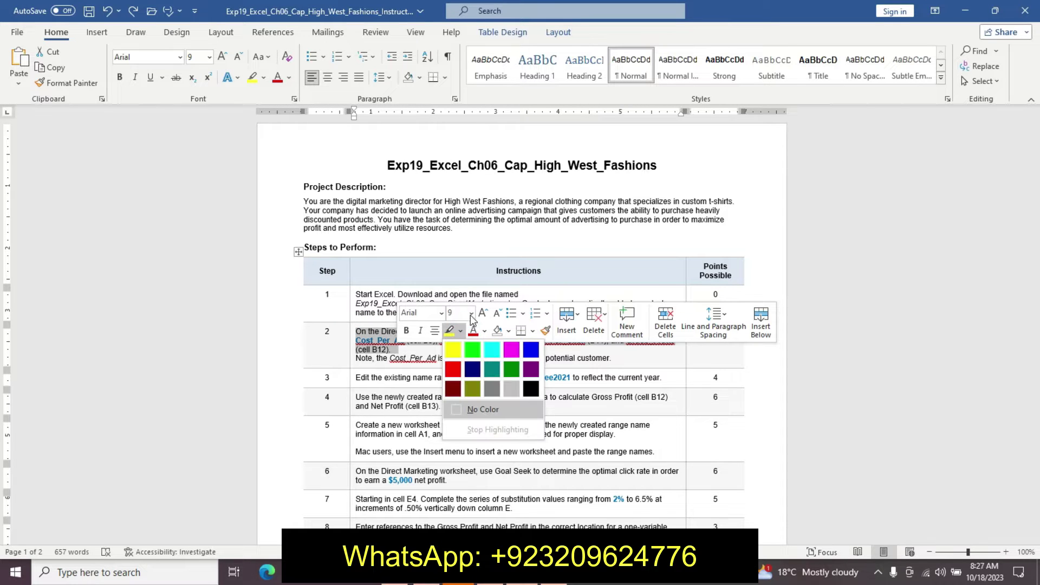
pyautogui.click(471, 317)
pyautogui.click(471, 317)
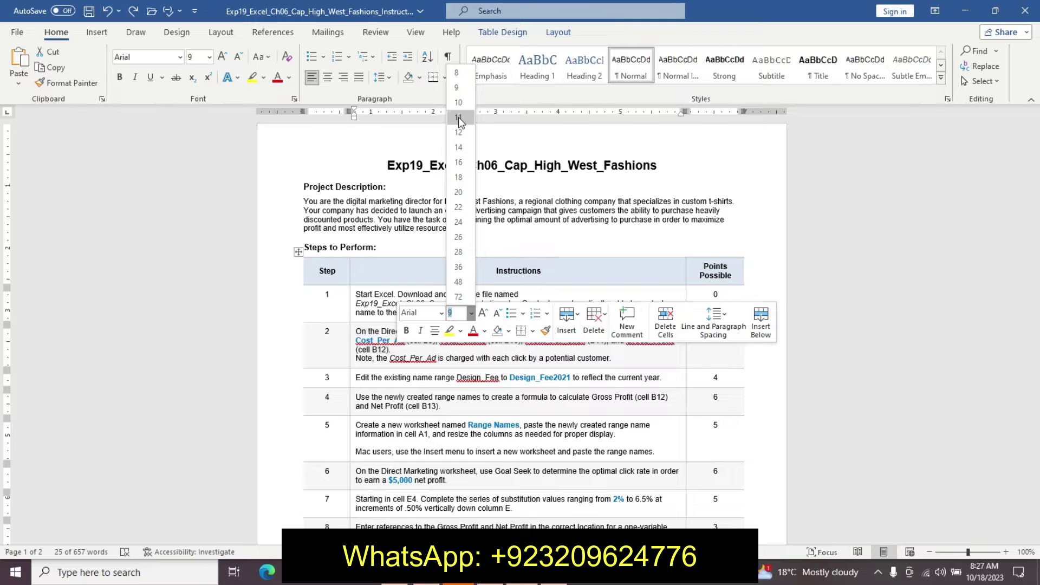
pyautogui.click(459, 132)
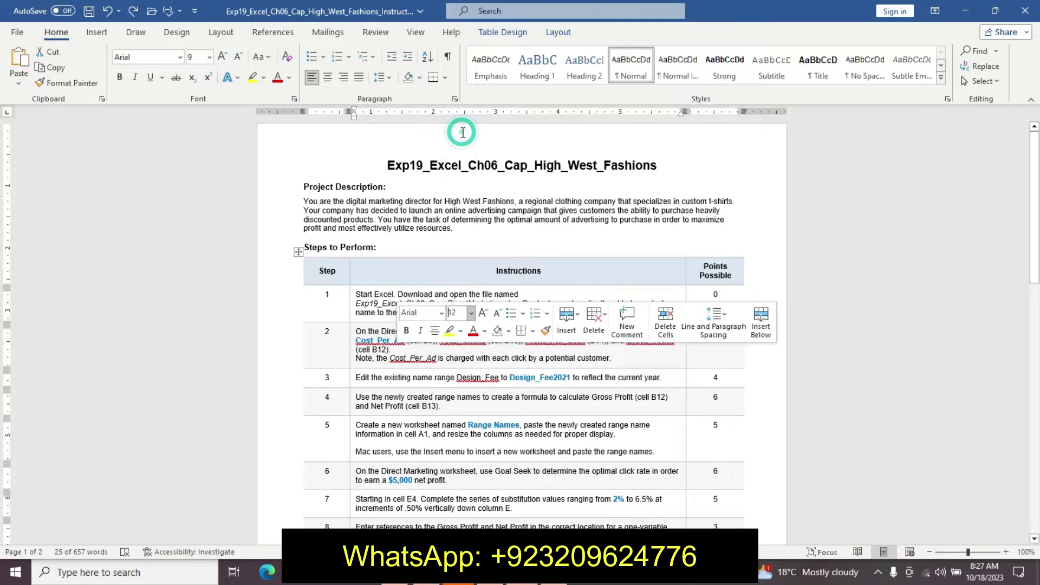
pyautogui.click(407, 330)
pyautogui.click(461, 331)
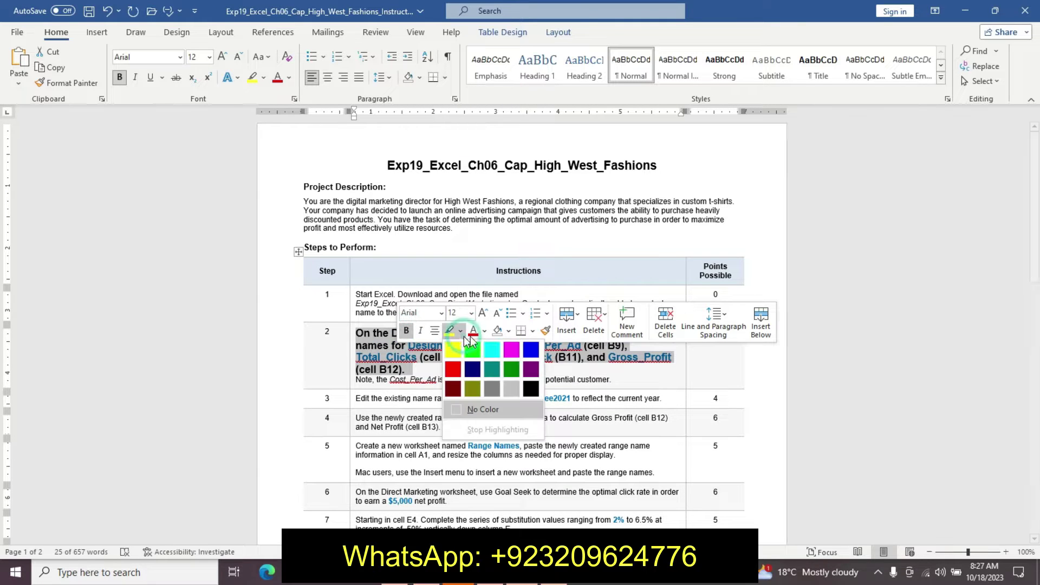
pyautogui.click(492, 351)
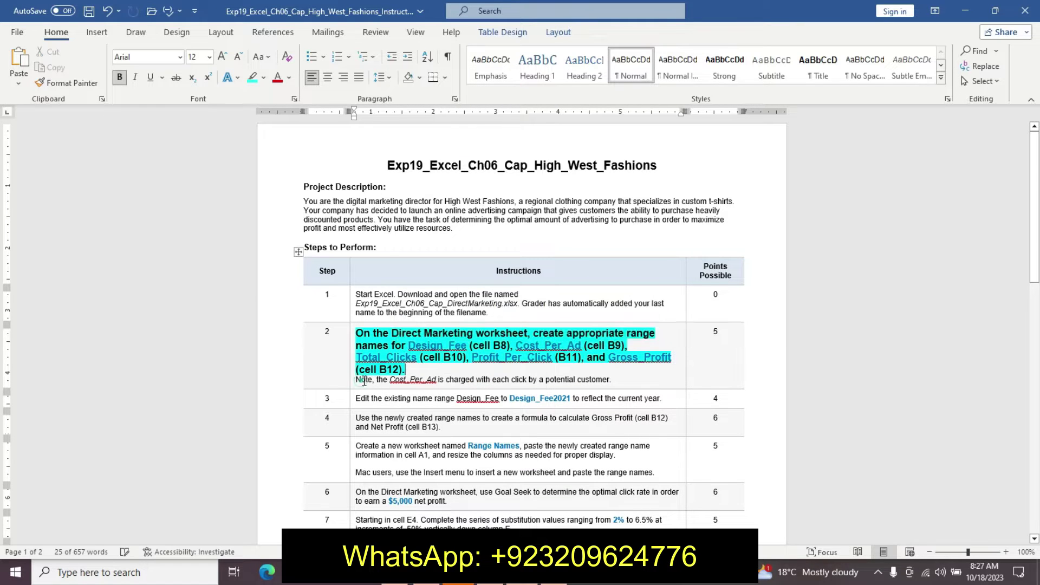
pyautogui.click(533, 389)
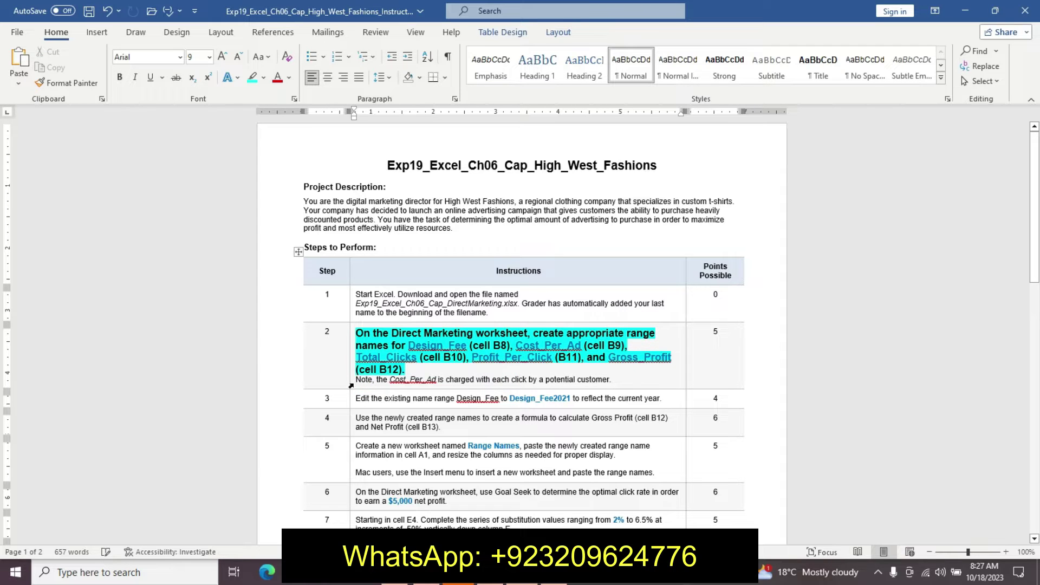
# Highlight the Cost_Per_Ad note line yellow and select the name Design_Fee
pyautogui.moveTo(357, 381); pyautogui.dragTo(618, 381)
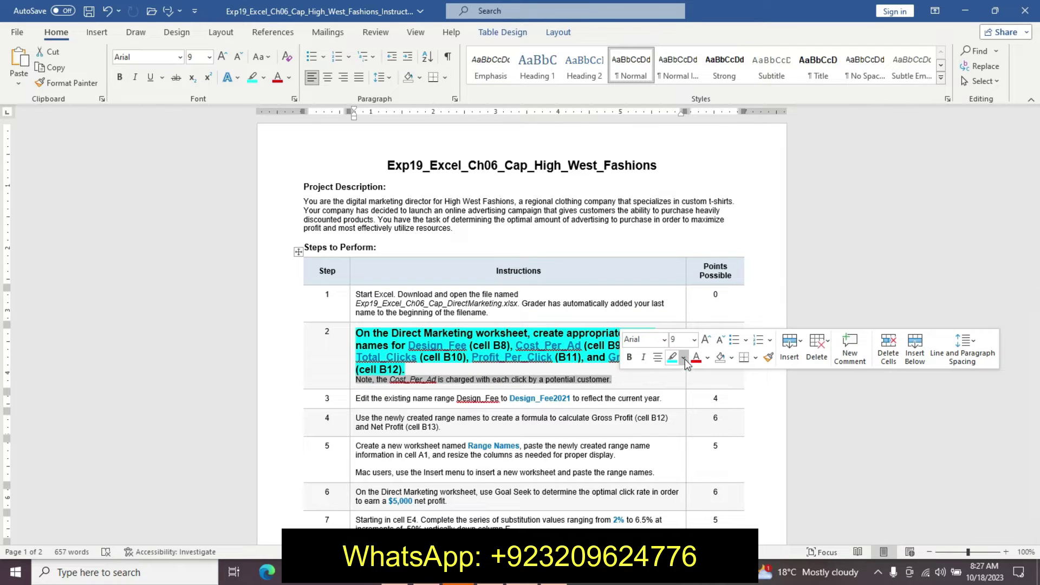
pyautogui.click(684, 358)
pyautogui.click(676, 376)
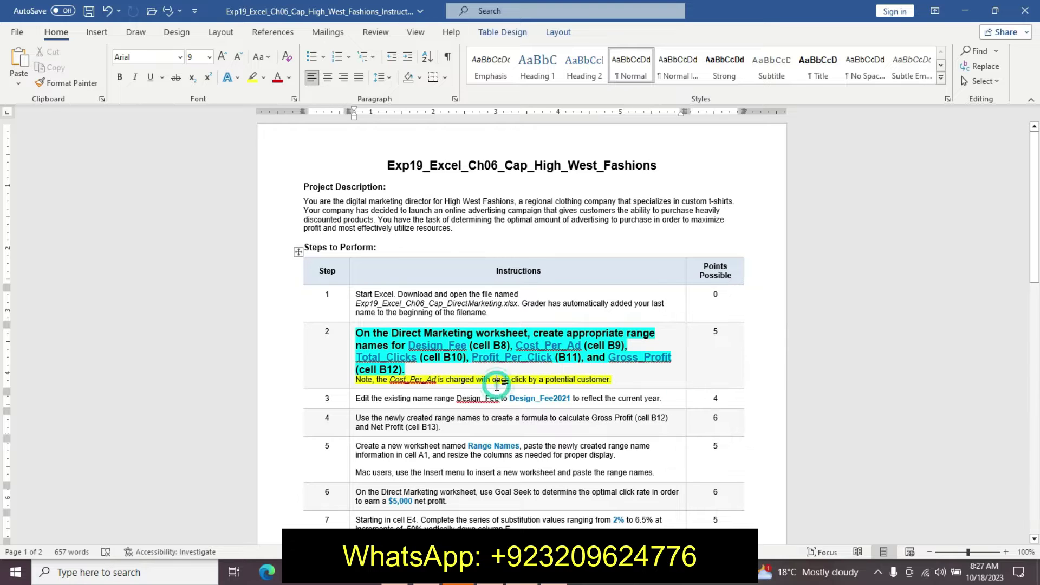
pyautogui.click(494, 380)
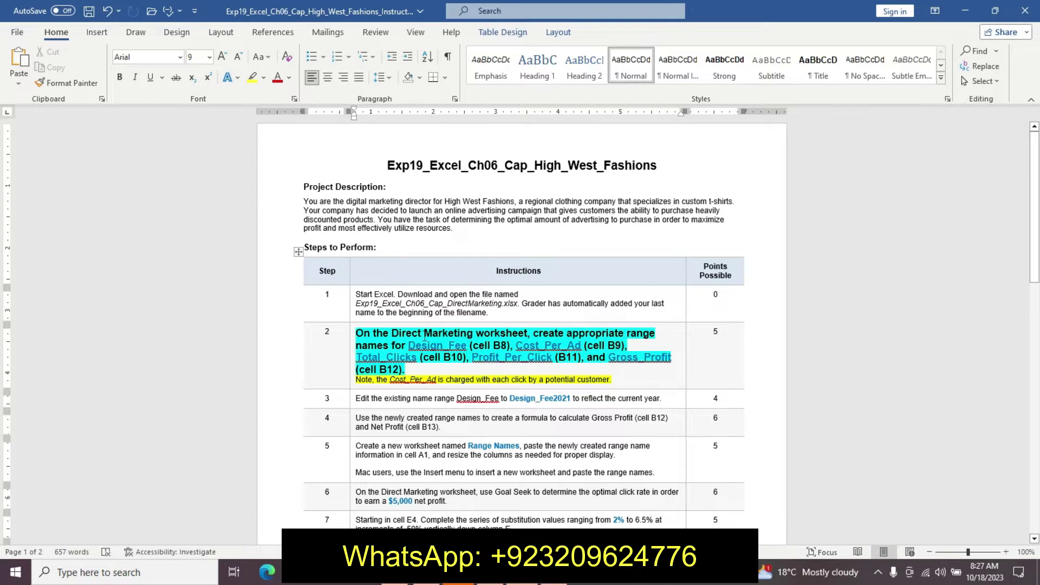
pyautogui.moveTo(408, 347); pyautogui.dragTo(457, 347)
pyautogui.hotkey('ctrl', 'c')
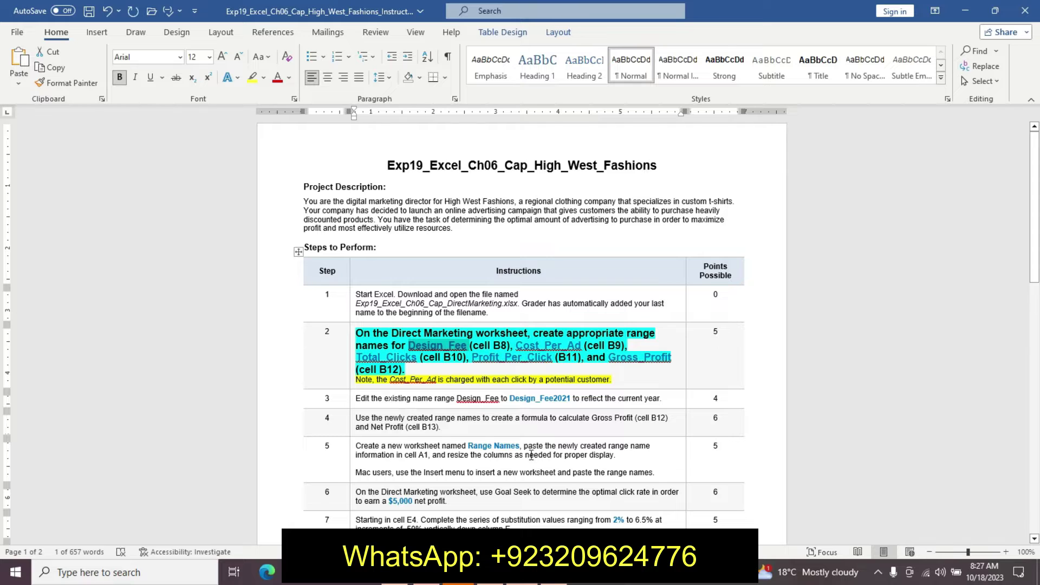
pyautogui.hotkey('alt', 'Tab')
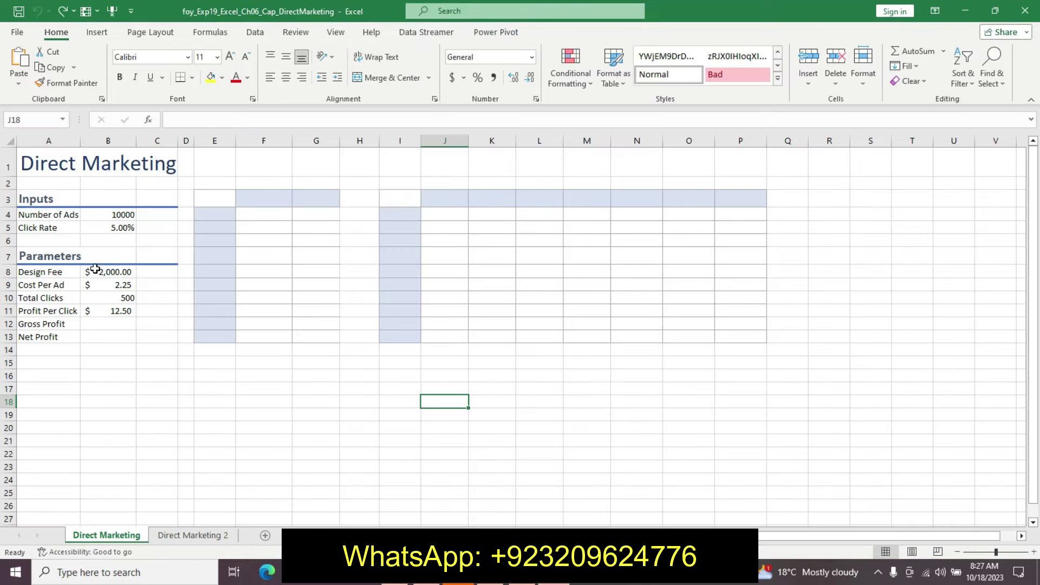
# Name cell B8 Design_Fee through the Name Box, then jump to cell B10
pyautogui.click(97, 270)
pyautogui.click(29, 122)
pyautogui.press('BackSpace')
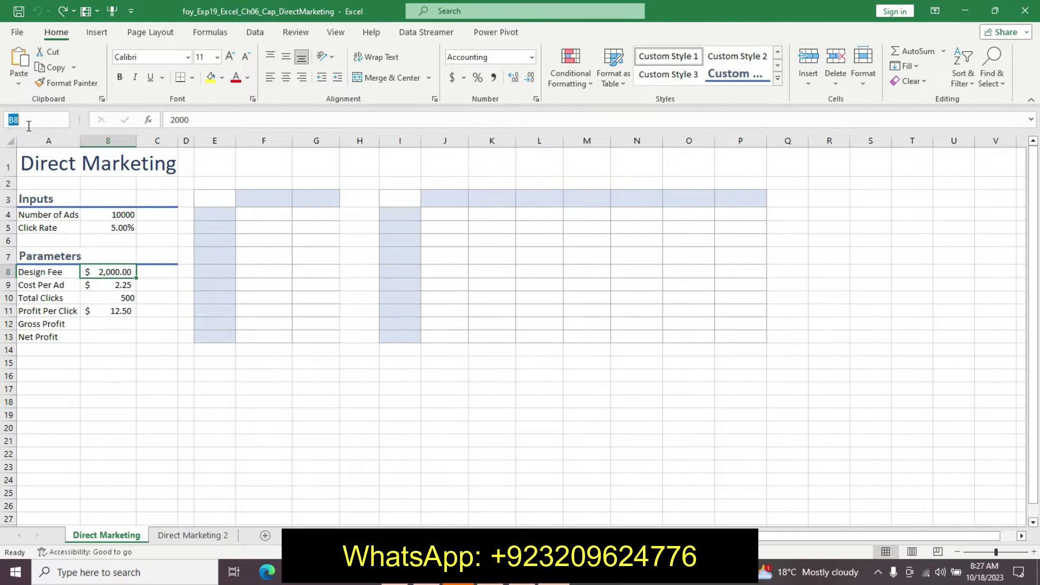
pyautogui.hotkey('ctrl', 'v')
pyautogui.press('Return')
pyautogui.press('Return')
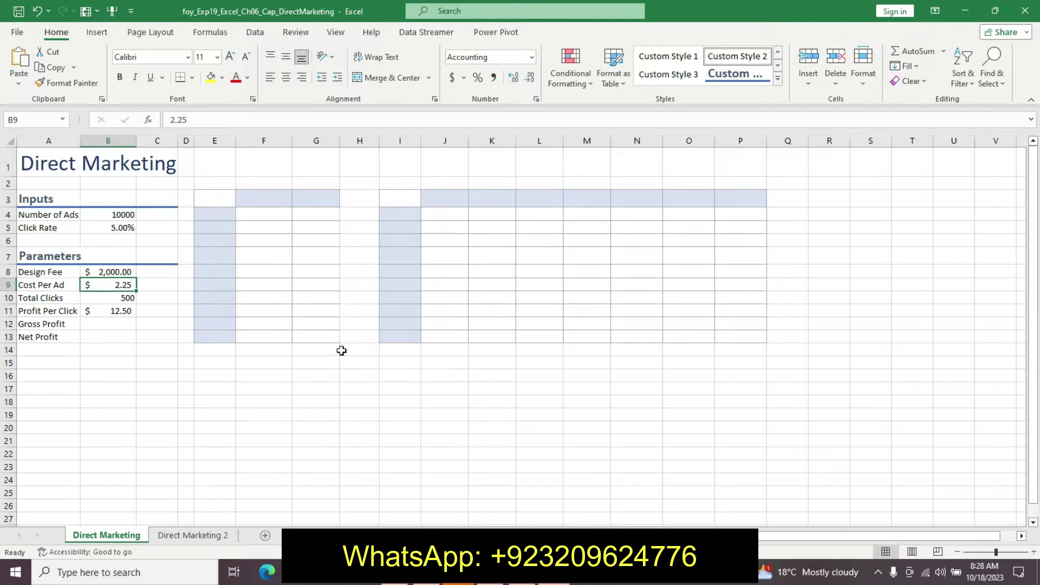
pyautogui.hotkey('alt', 'Tab')
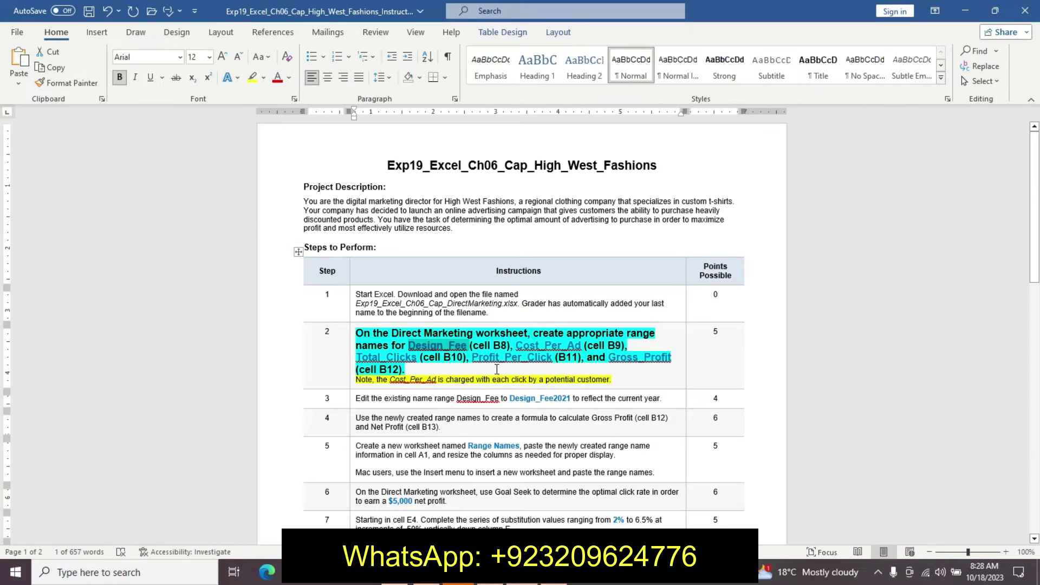
pyautogui.moveTo(515, 345); pyautogui.dragTo(578, 346)
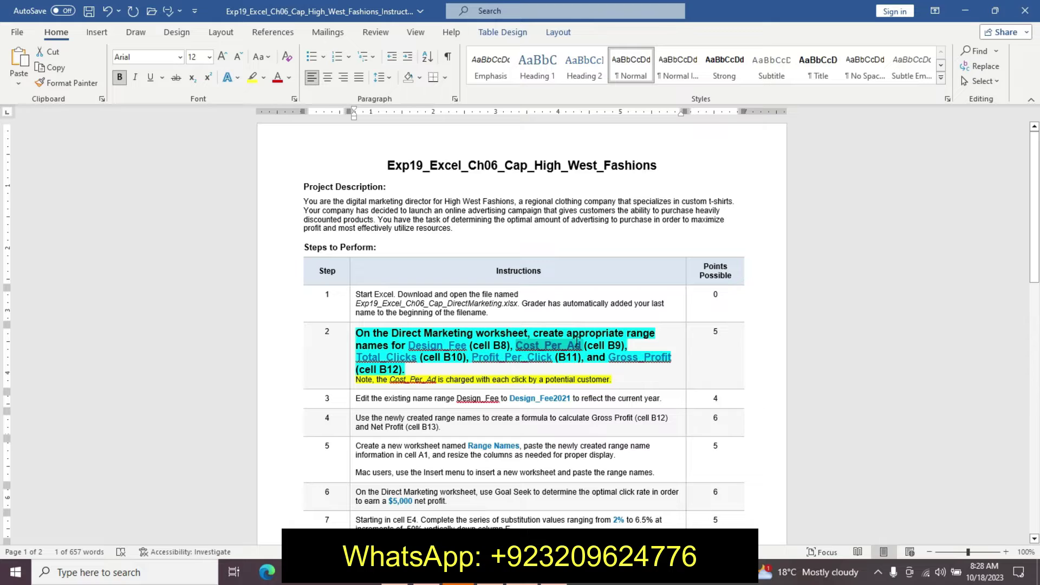
pyautogui.hotkey('ctrl', 'c')
pyautogui.hotkey('alt', 'Tab')
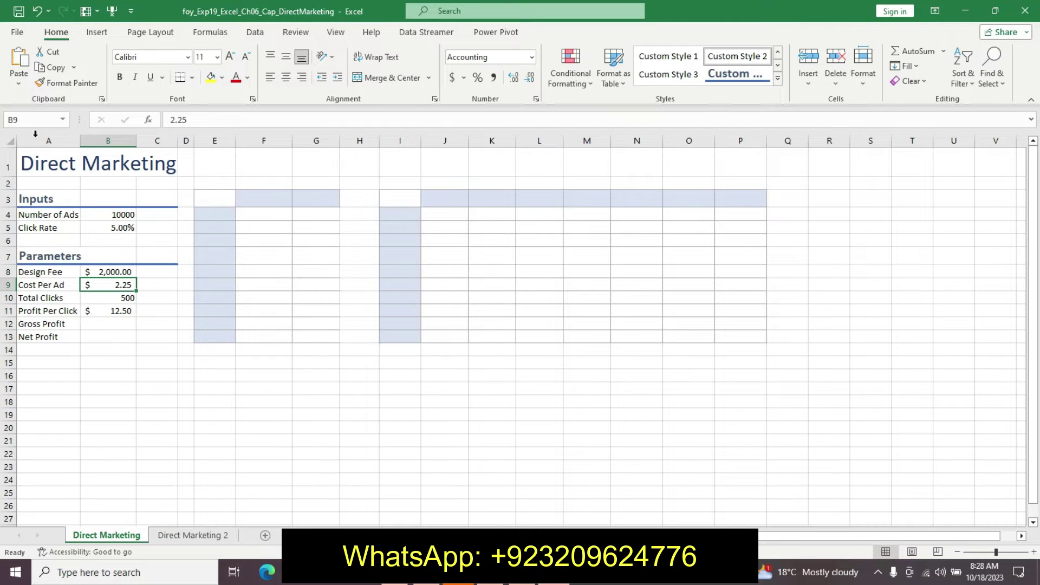
pyautogui.click(29, 118)
pyautogui.press('BackSpace')
pyautogui.write('B10')
pyautogui.press('Return')
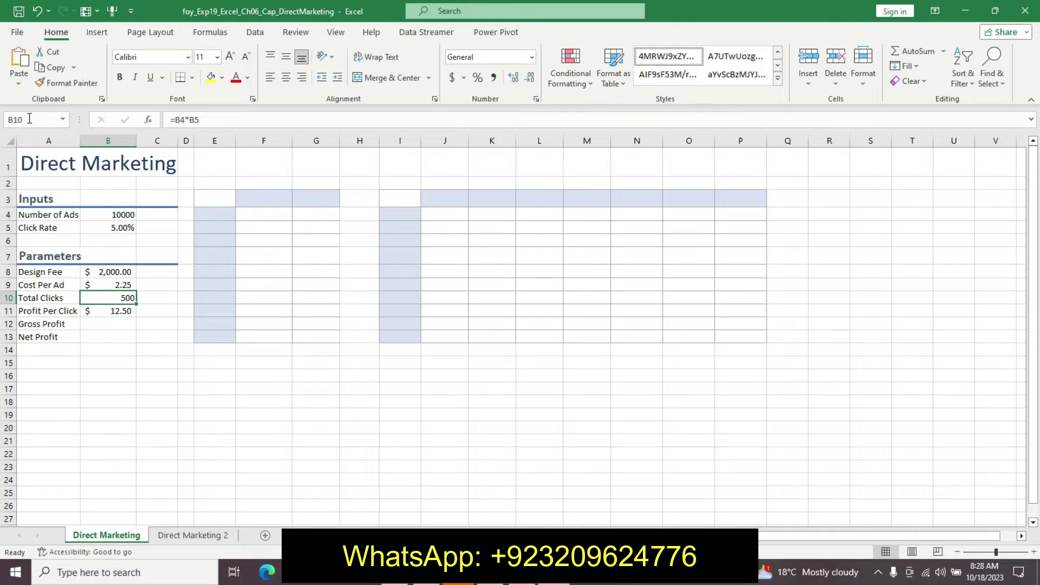
# Name cell B10 Total_Clicks and cell B11 Profit_Per_Click using names copied from Word
pyautogui.hotkey('alt', 'Tab')
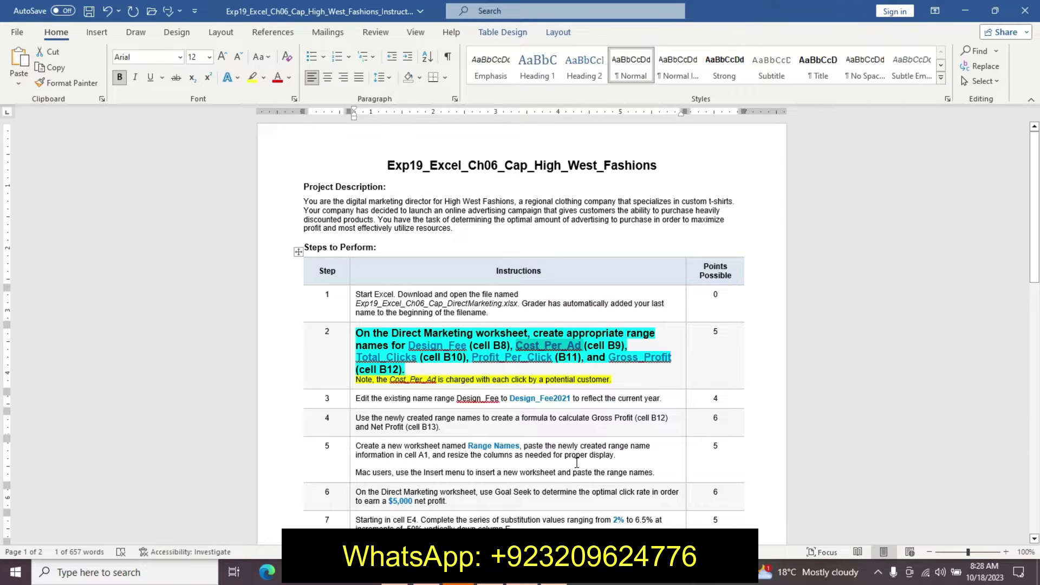
pyautogui.moveTo(358, 357); pyautogui.dragTo(412, 361)
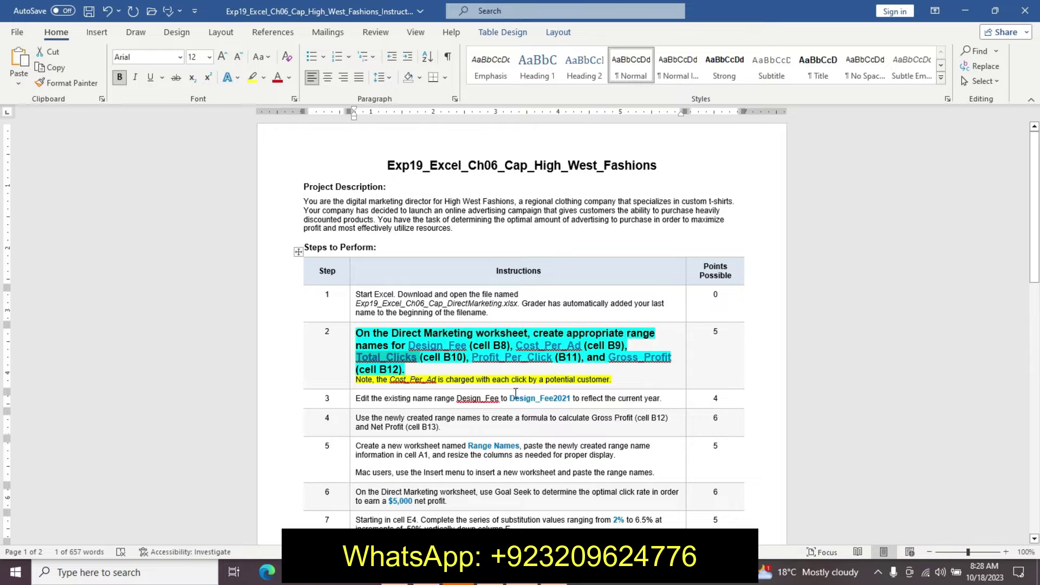
pyautogui.hotkey('alt', 'Tab')
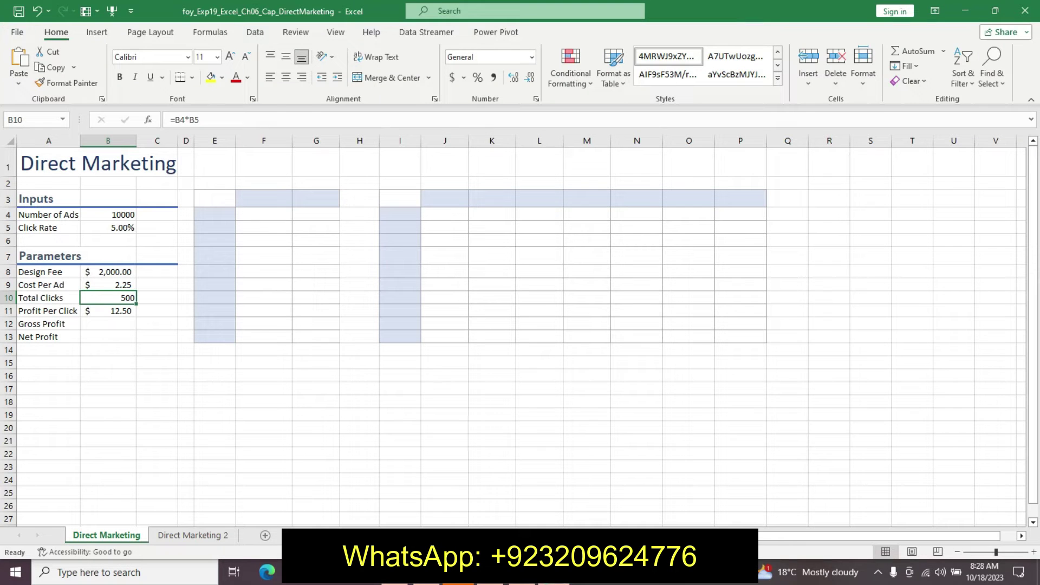
pyautogui.click(42, 119)
pyautogui.hotkey('ctrl', 'v')
pyautogui.press('Return')
pyautogui.press('Return')
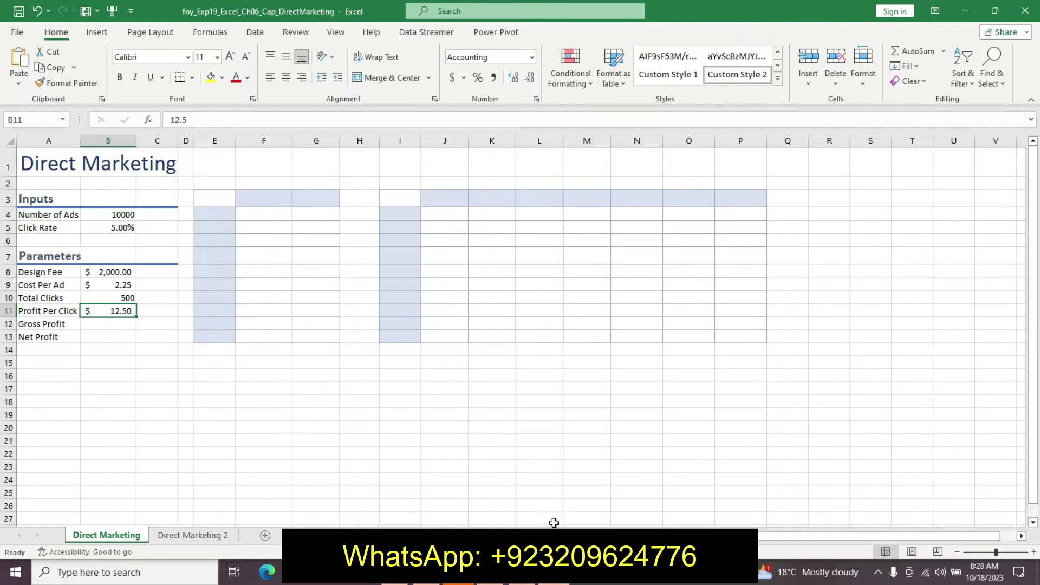
pyautogui.hotkey('alt', 'Tab')
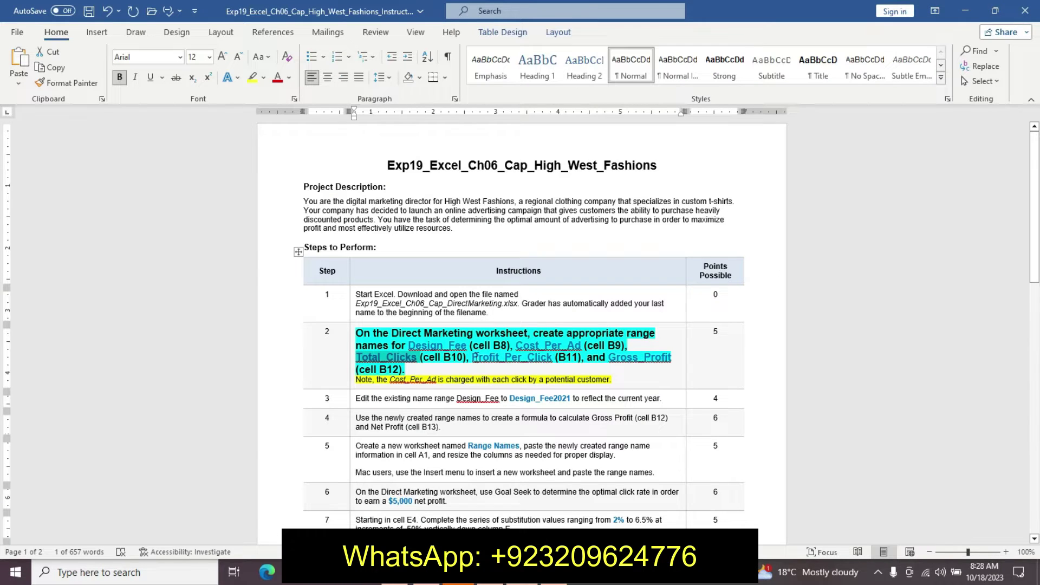
pyautogui.moveTo(474, 357); pyautogui.dragTo(546, 359)
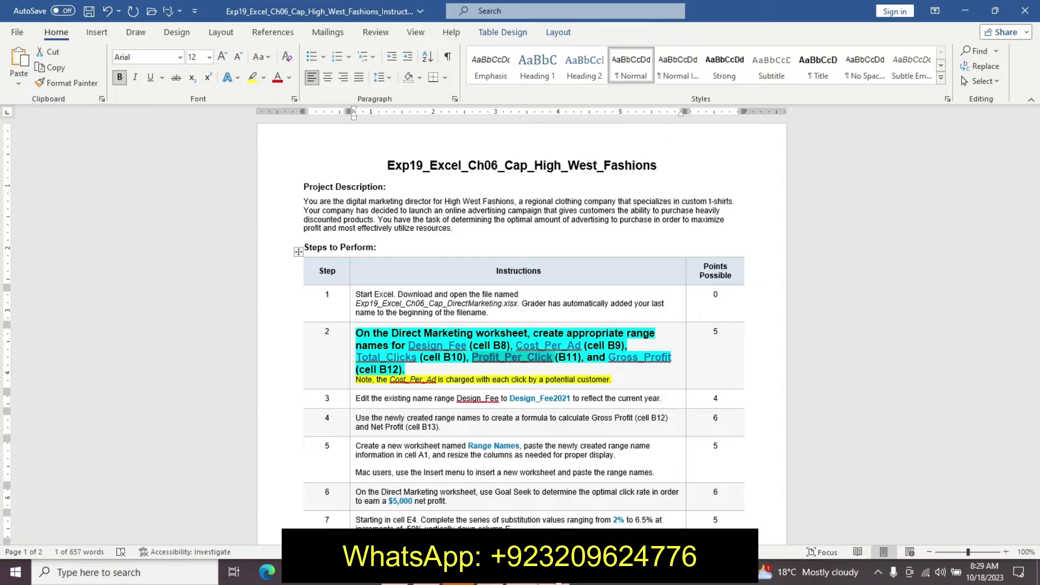
pyautogui.hotkey('alt', 'Tab')
pyautogui.click(37, 119)
pyautogui.hotkey('ctrl', 'v')
pyautogui.press('Return')
pyautogui.press('Return')
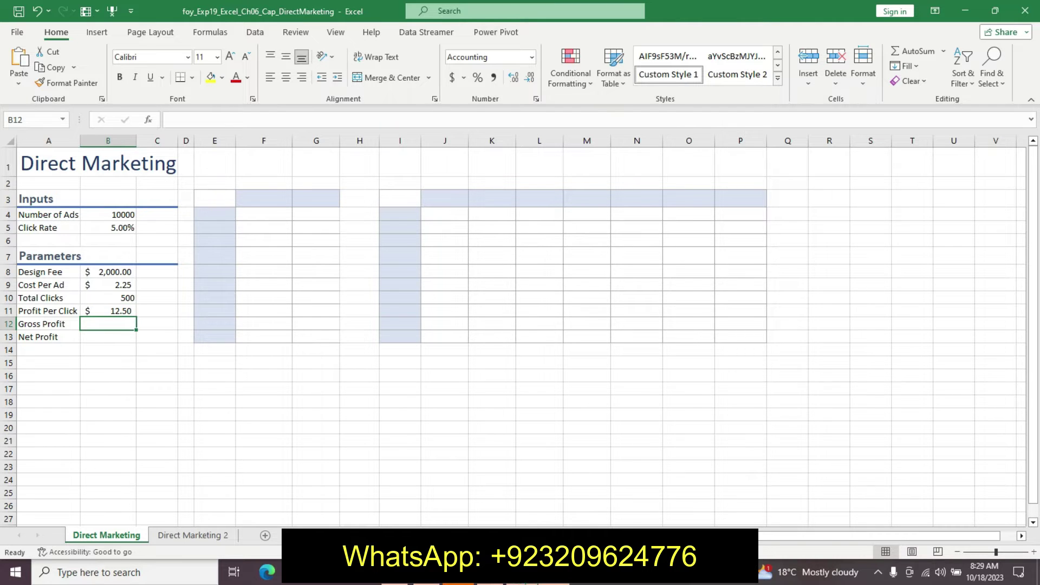
# Name cell B12 Gross_Profit, then undo step 2's formatting in Word
pyautogui.hotkey('alt', 'Tab')
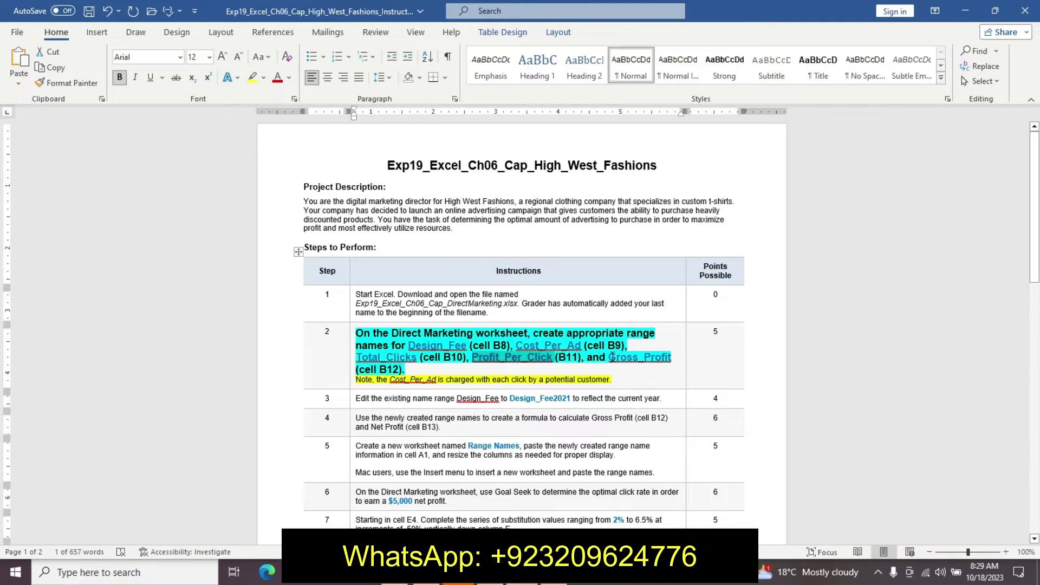
pyautogui.moveTo(610, 357); pyautogui.dragTo(672, 358)
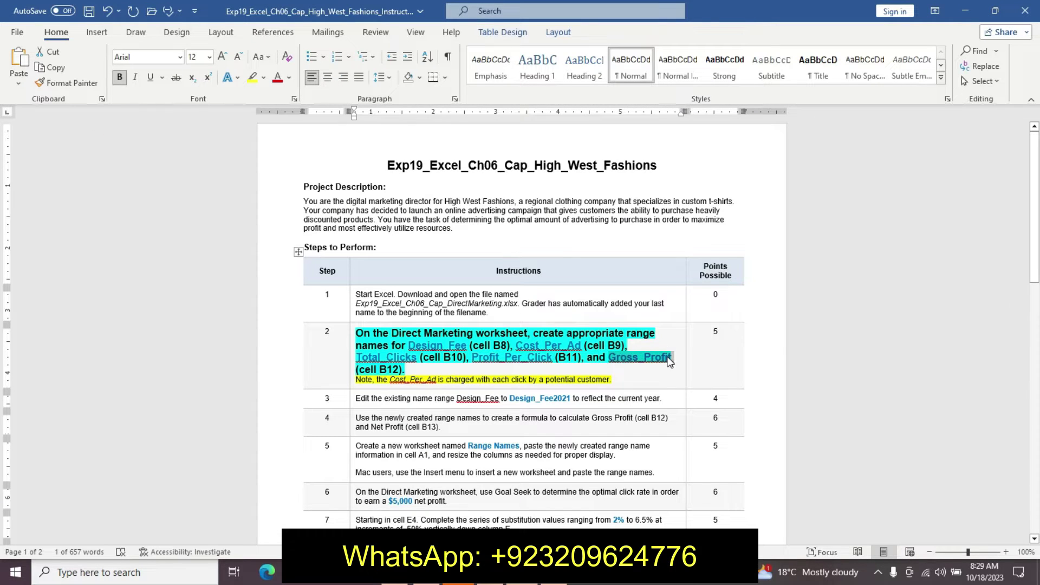
pyautogui.hotkey('alt', 'Tab')
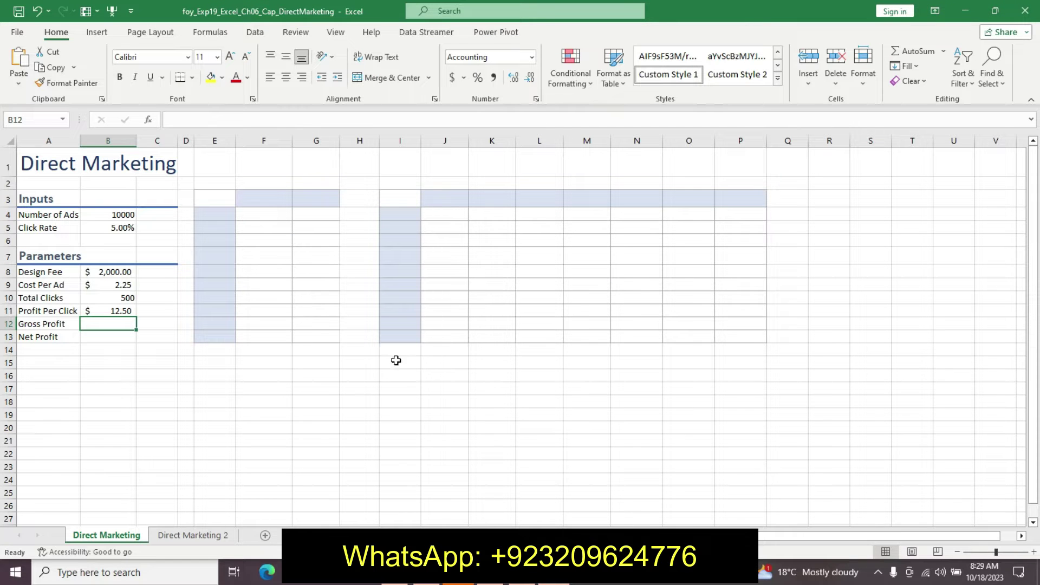
pyautogui.click(39, 125)
pyautogui.hotkey('ctrl', 'v')
pyautogui.press('Return')
pyautogui.press('Return')
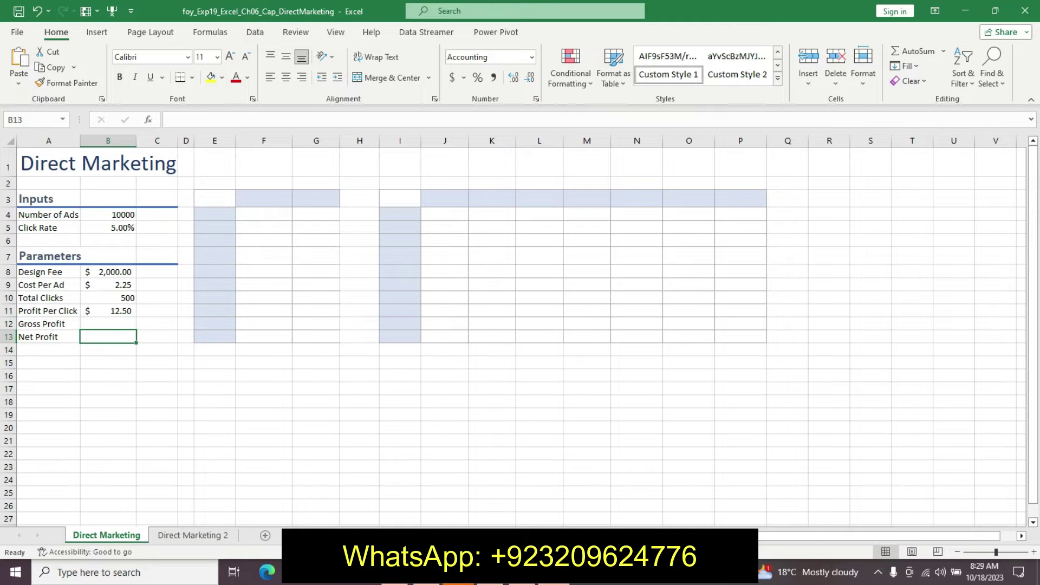
pyautogui.hotkey('alt', 'Tab')
pyautogui.hotkey('ctrl', 'z')
pyautogui.hotkey('ctrl', 'z')
pyautogui.hotkey('ctrl', 'z')
pyautogui.hotkey('ctrl', 'z')
pyautogui.hotkey('ctrl', 'z')
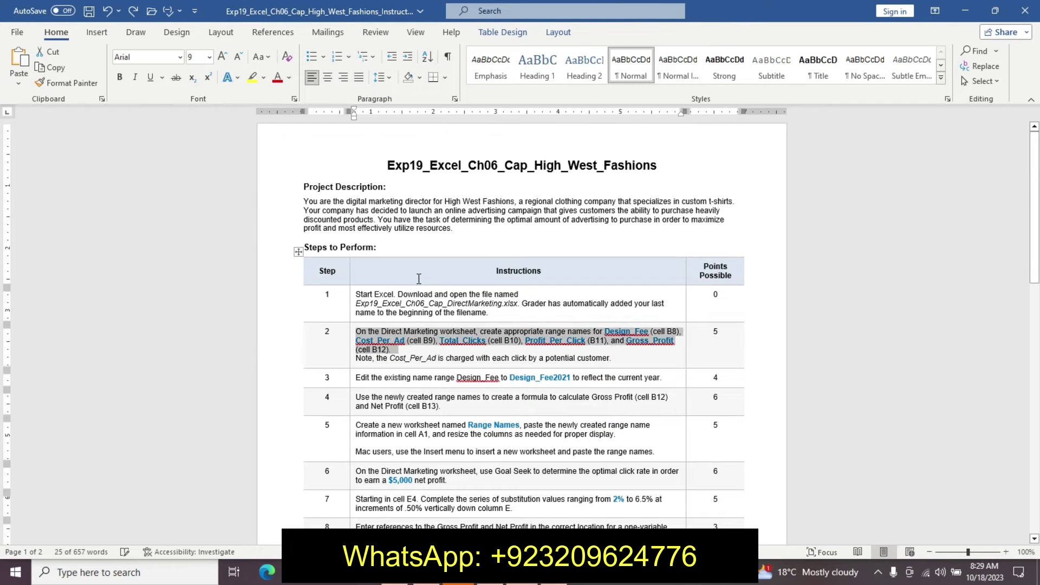
# Make step 3's rename instruction 11 pt, bold and turquoise-highlighted, and select Design_Fee2021
pyautogui.rightClick(349, 378)
pyautogui.click(426, 336)
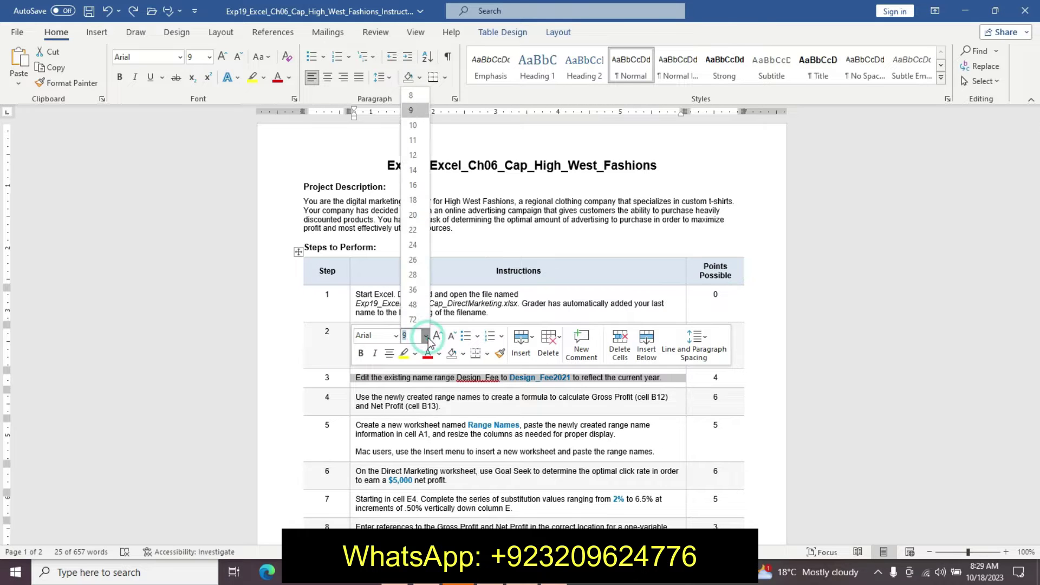
pyautogui.click(413, 141)
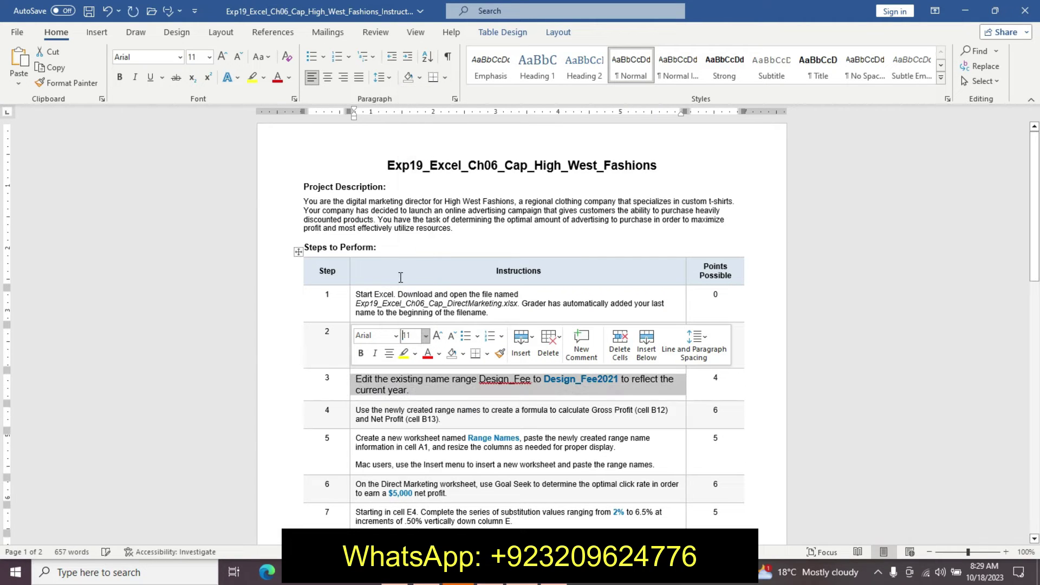
pyautogui.click(361, 353)
pyautogui.click(415, 353)
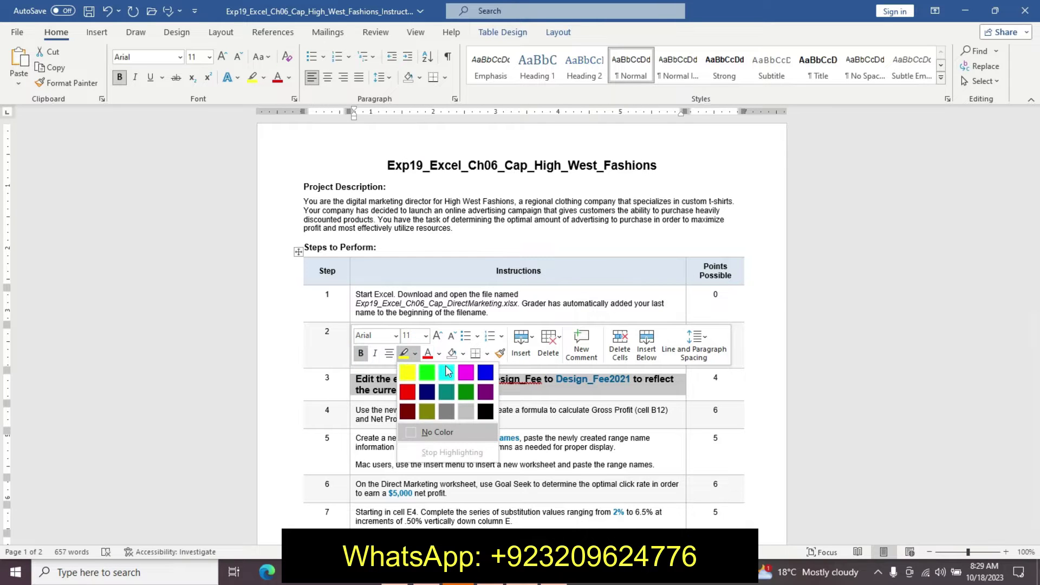
pyautogui.click(446, 368)
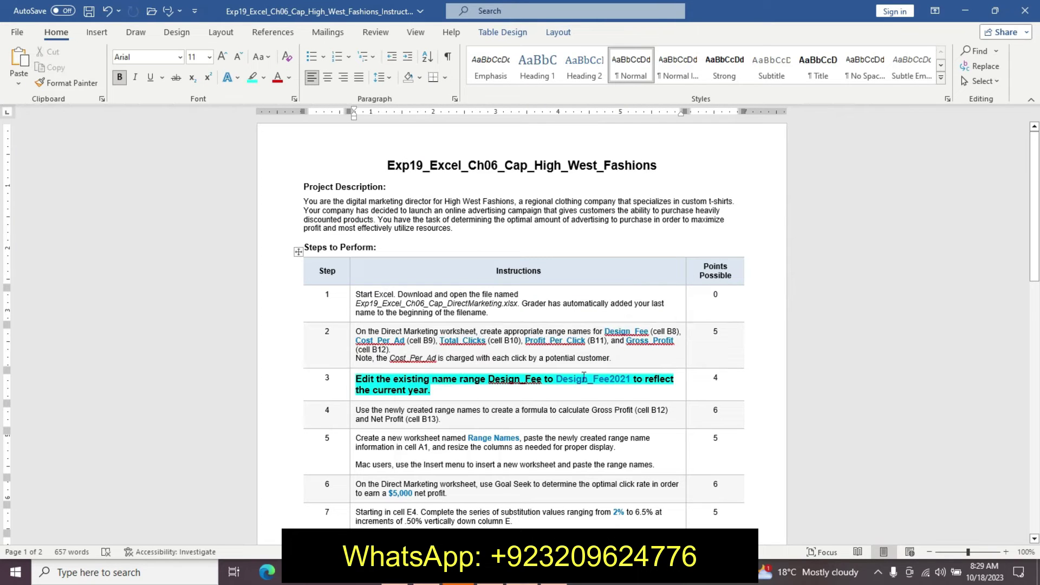
pyautogui.moveTo(559, 378); pyautogui.dragTo(610, 382)
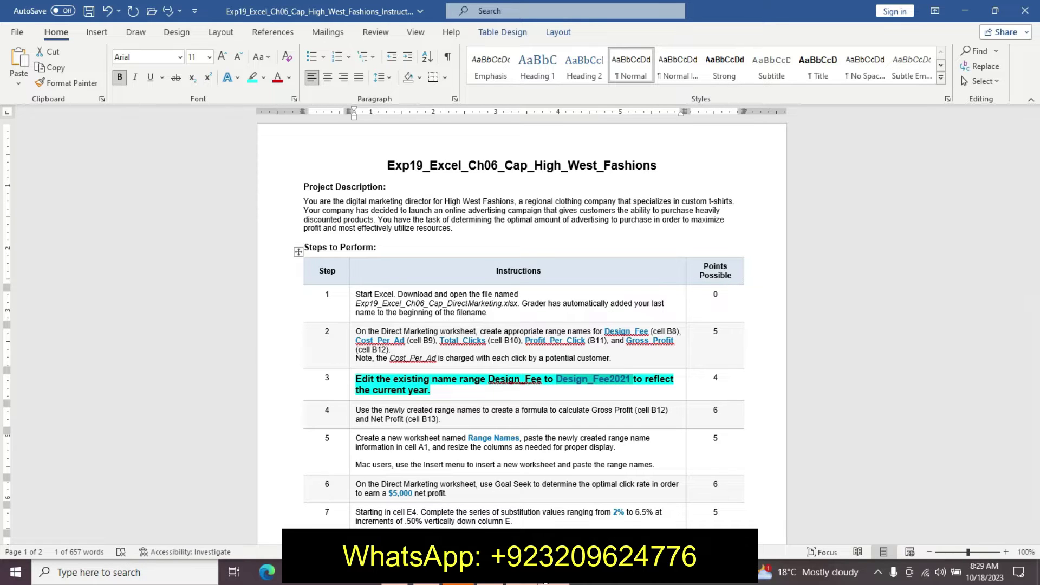
# Select cell B8 and try Formulas' Create from Selection, dismissing it unused
pyautogui.click(553, 503)
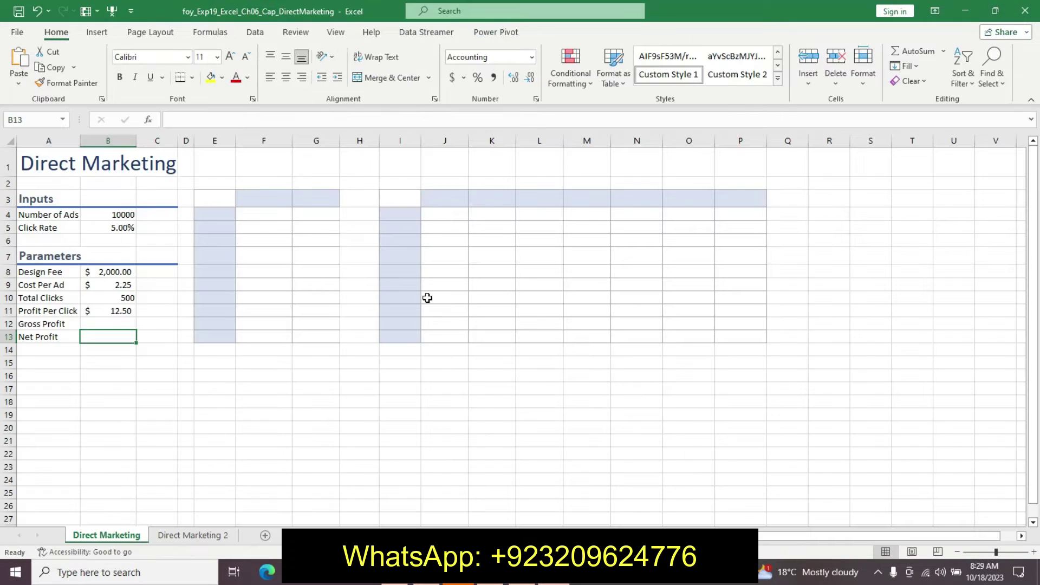
pyautogui.click(111, 272)
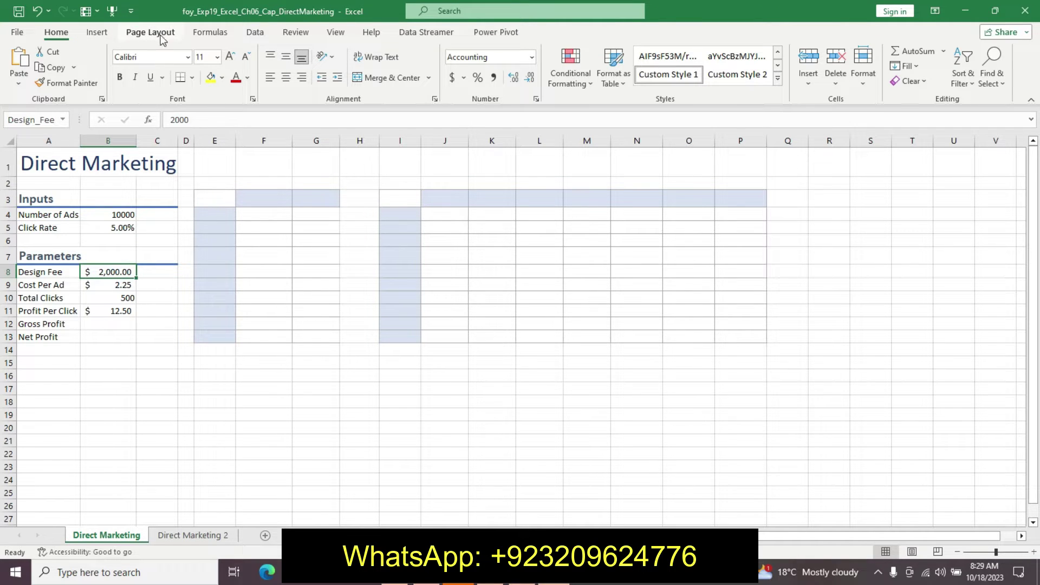
pyautogui.click(211, 32)
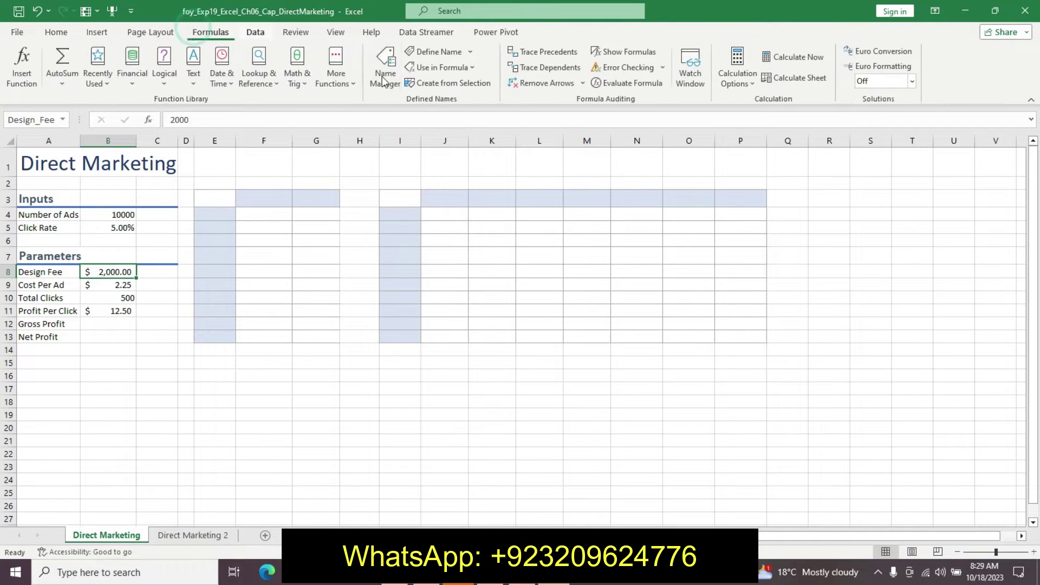
pyautogui.click(431, 83)
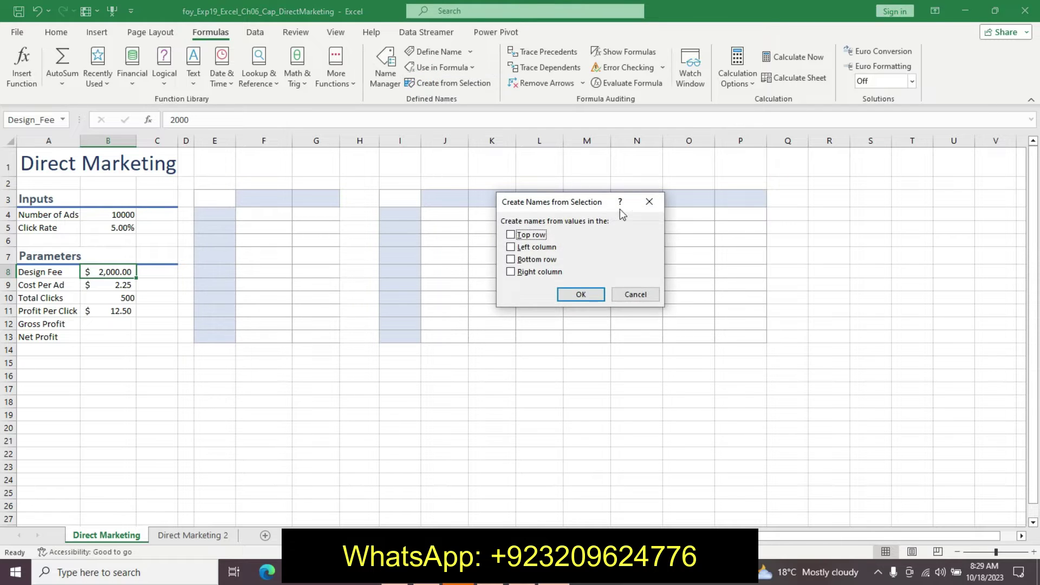
pyautogui.click(643, 206)
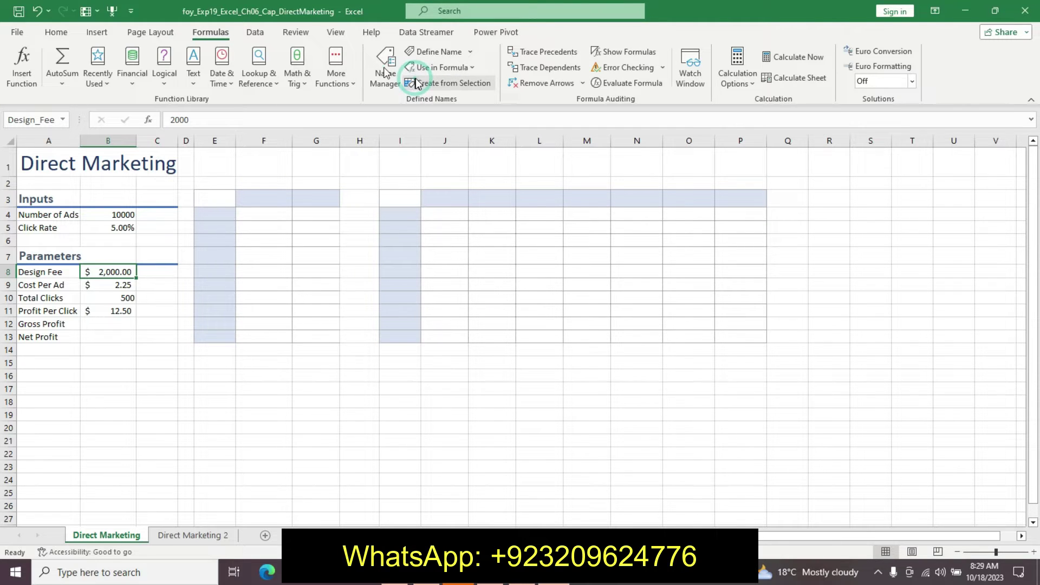
pyautogui.click(416, 82)
pyautogui.click(643, 203)
# Rename Design_Fee to Design_Fee2021 in Name Manager, then return to Word
pyautogui.click(395, 86)
pyautogui.click(472, 184)
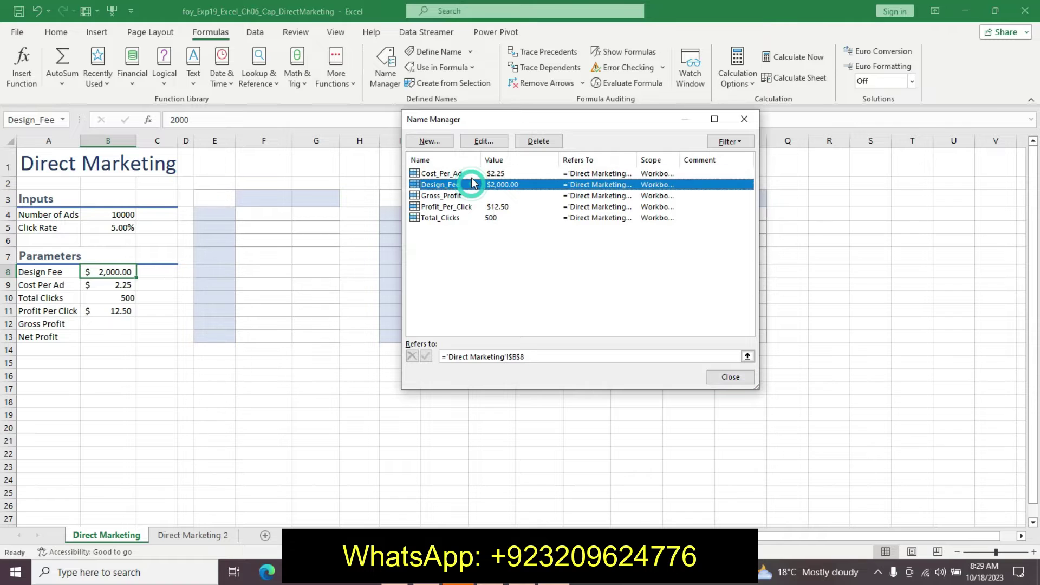
pyautogui.click(484, 142)
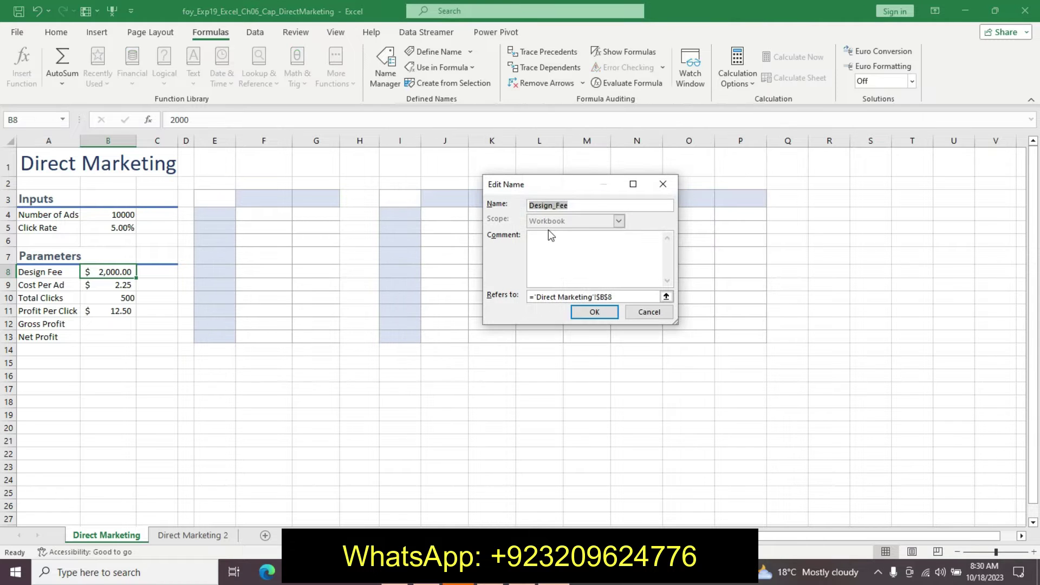
pyautogui.write('Design_Fee2021')
pyautogui.click(591, 311)
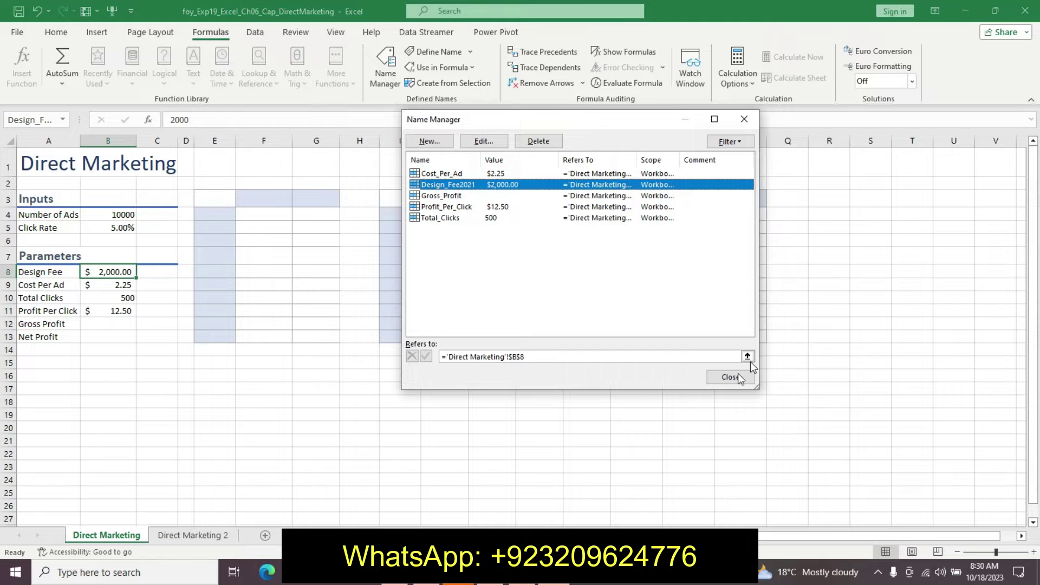
pyautogui.click(712, 377)
pyautogui.hotkey('alt', 'Tab')
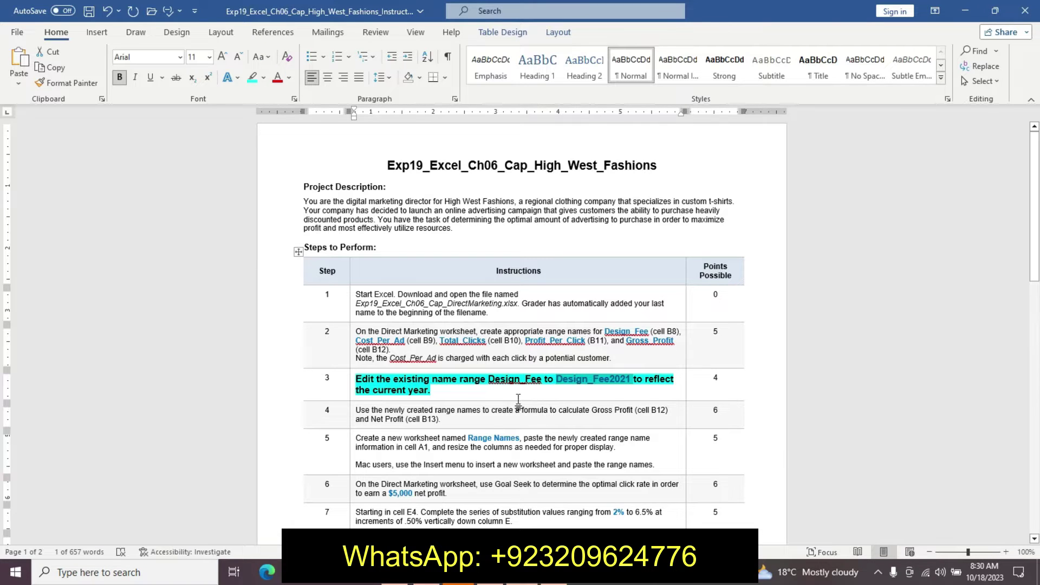
# Undo step 3's emphasis and make step 4's instruction 12 pt and bold
pyautogui.hotkey('ctrl', 'z')
pyautogui.hotkey('ctrl', 'z')
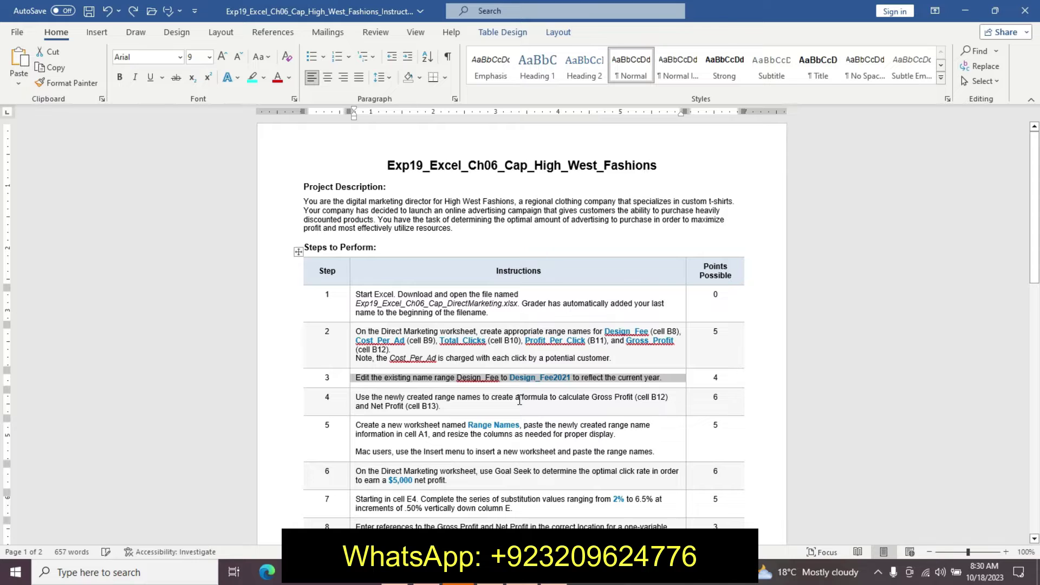
pyautogui.rightClick(349, 401)
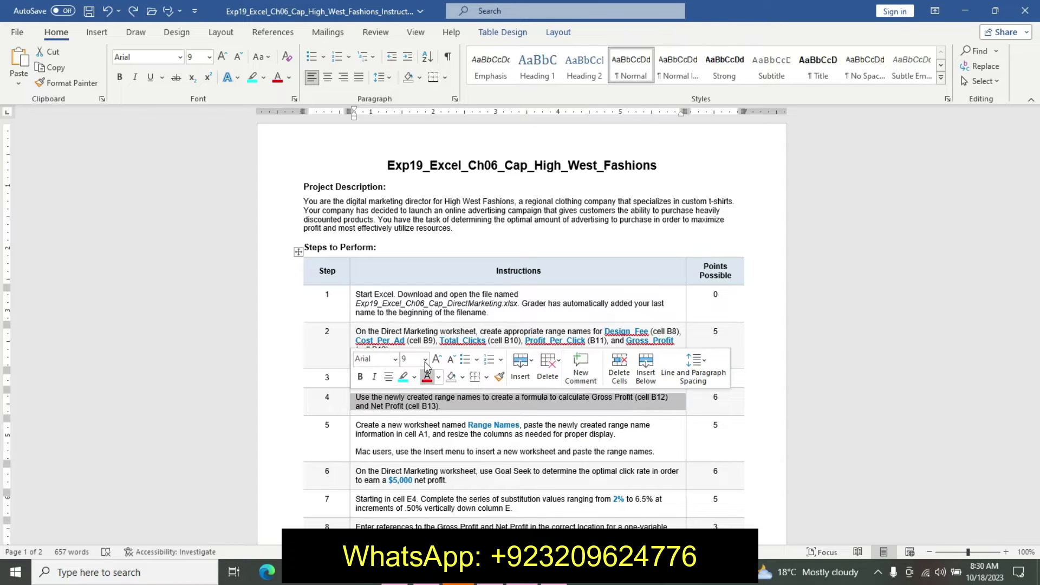
pyautogui.click(425, 359)
pyautogui.click(415, 180)
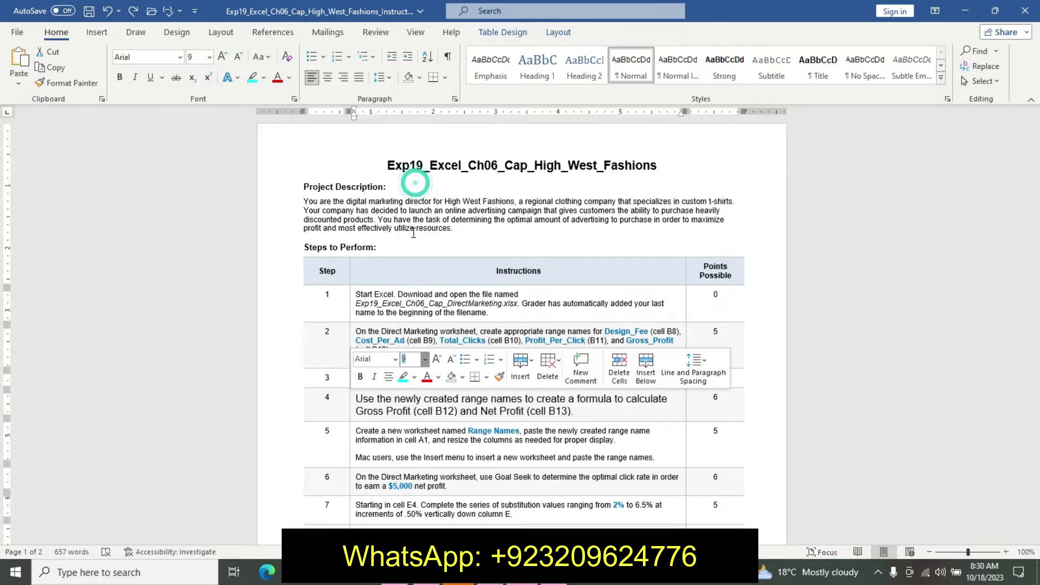
pyautogui.click(360, 377)
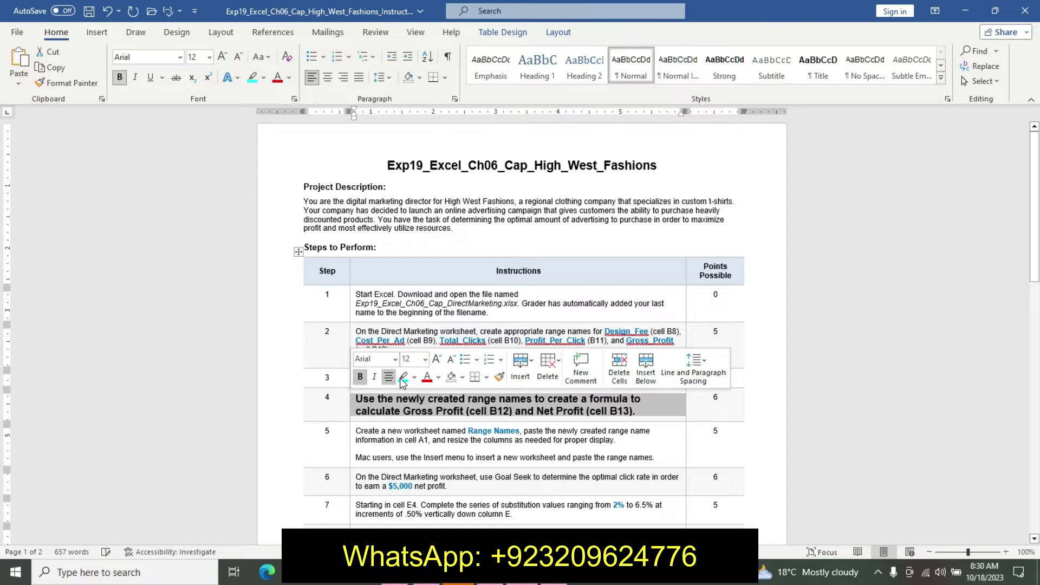
pyautogui.click(350, 406)
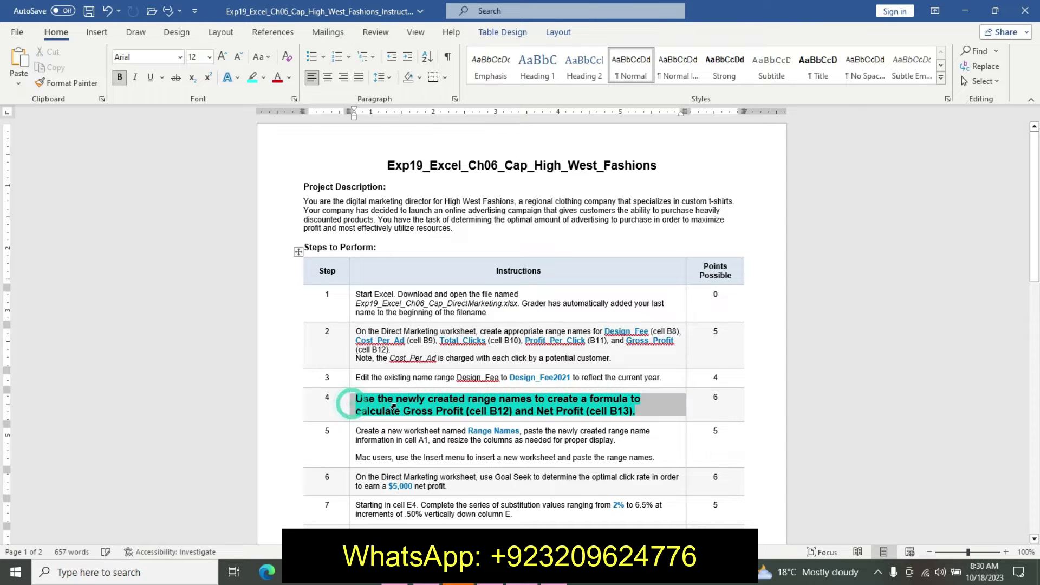
pyautogui.moveTo(1035, 268); pyautogui.dragTo(1037, 307)
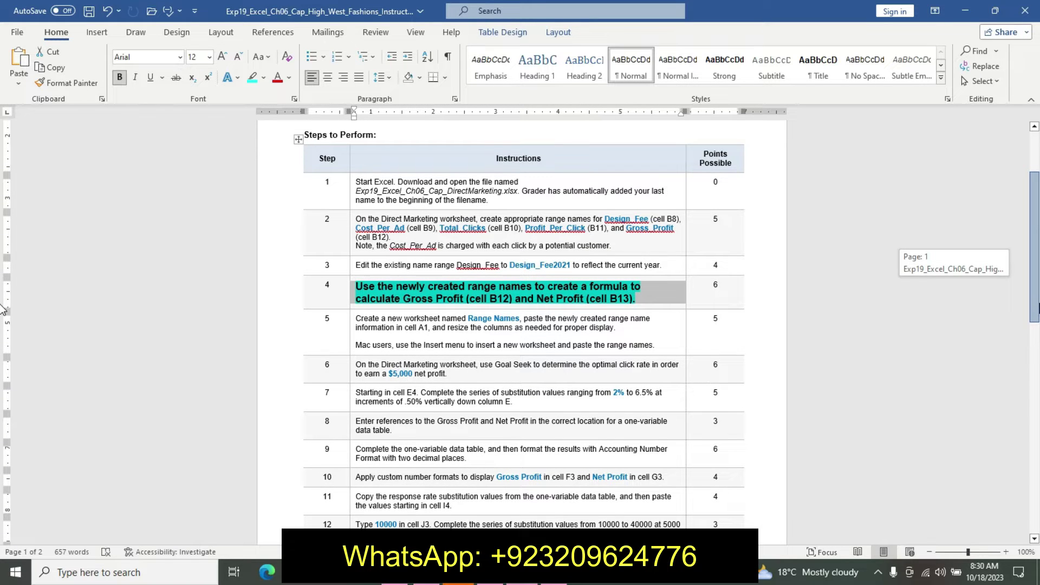
pyautogui.moveTo(3, 309); pyautogui.dragTo(2, 309)
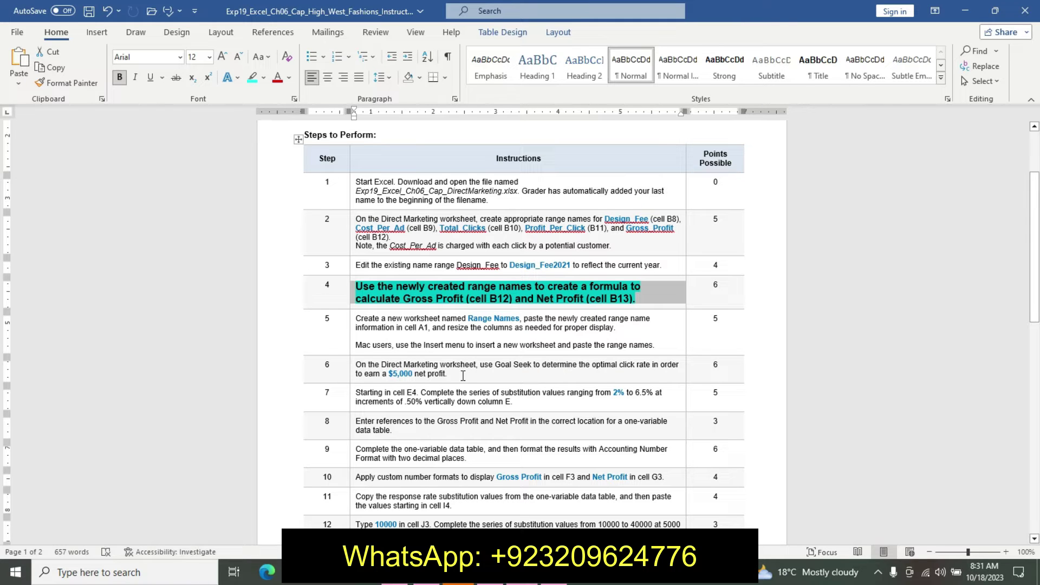
pyautogui.hotkey('alt', 'Tab')
# Enter =Total_Clicks*Profit_Per_Click in B12, giving Gross Profit $6,250.00
pyautogui.click(119, 322)
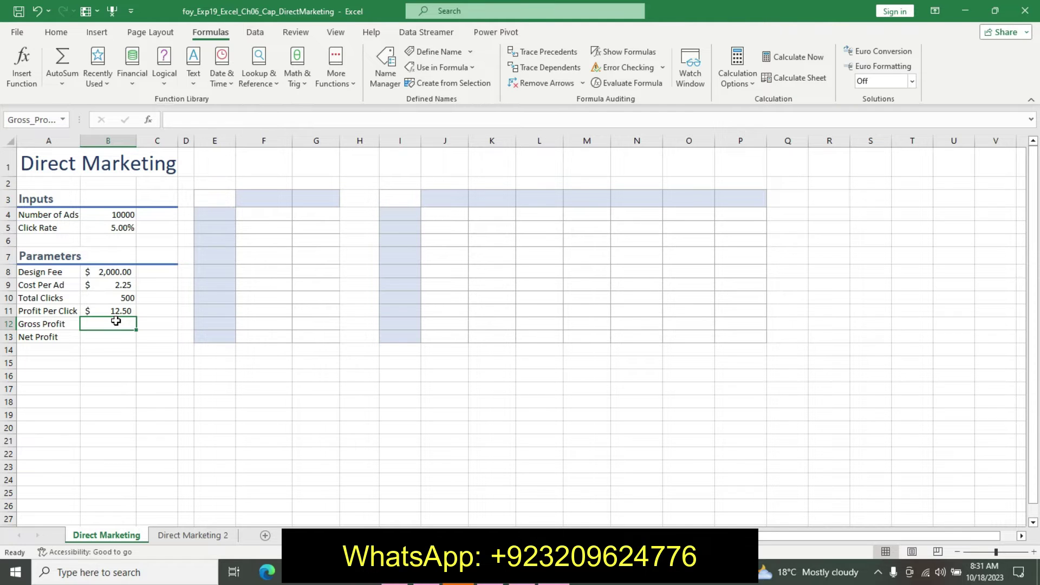
pyautogui.write('=')
pyautogui.click(111, 300)
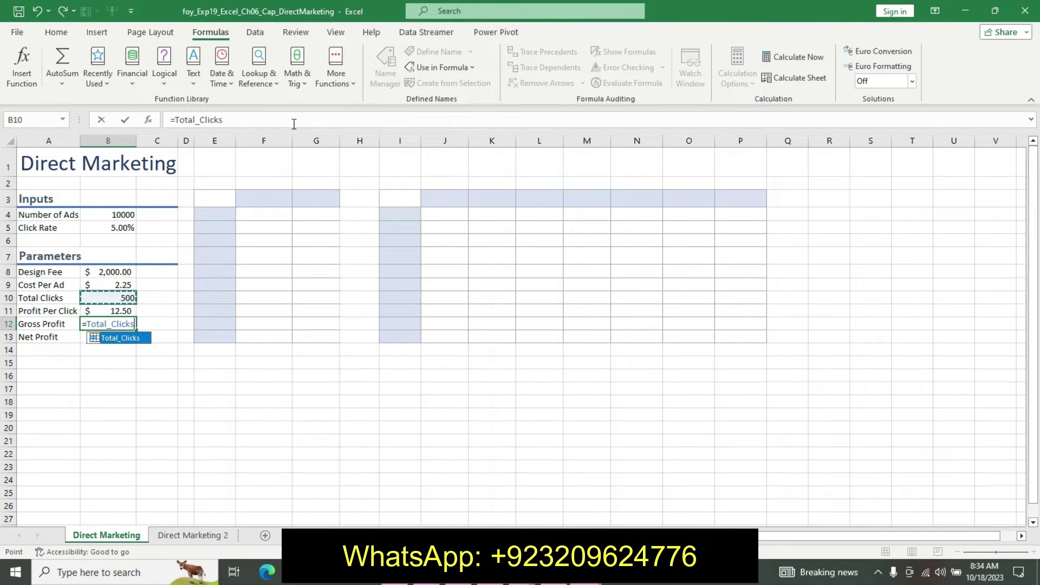
pyautogui.click(294, 124)
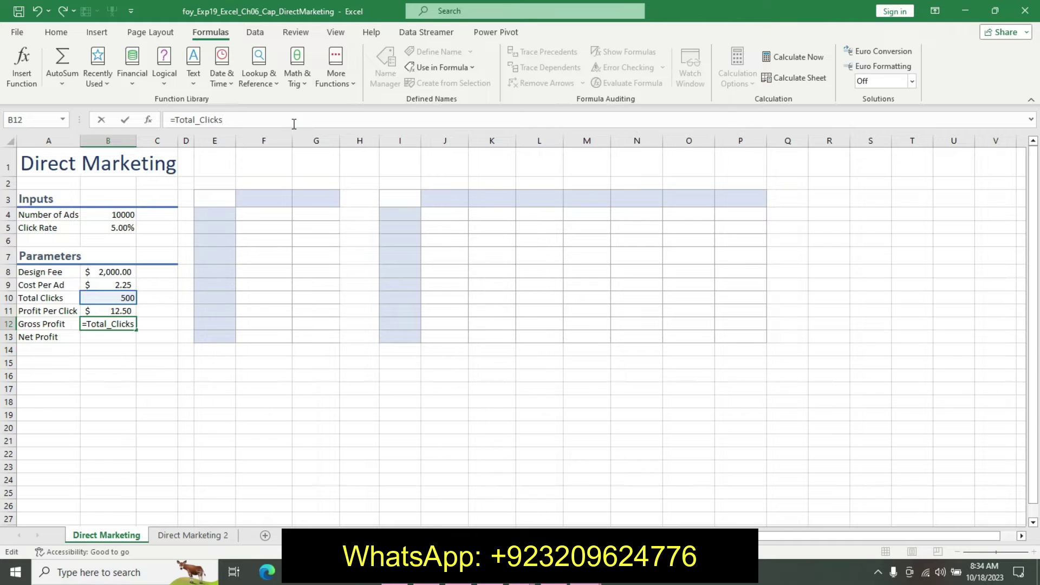
pyautogui.click(101, 308)
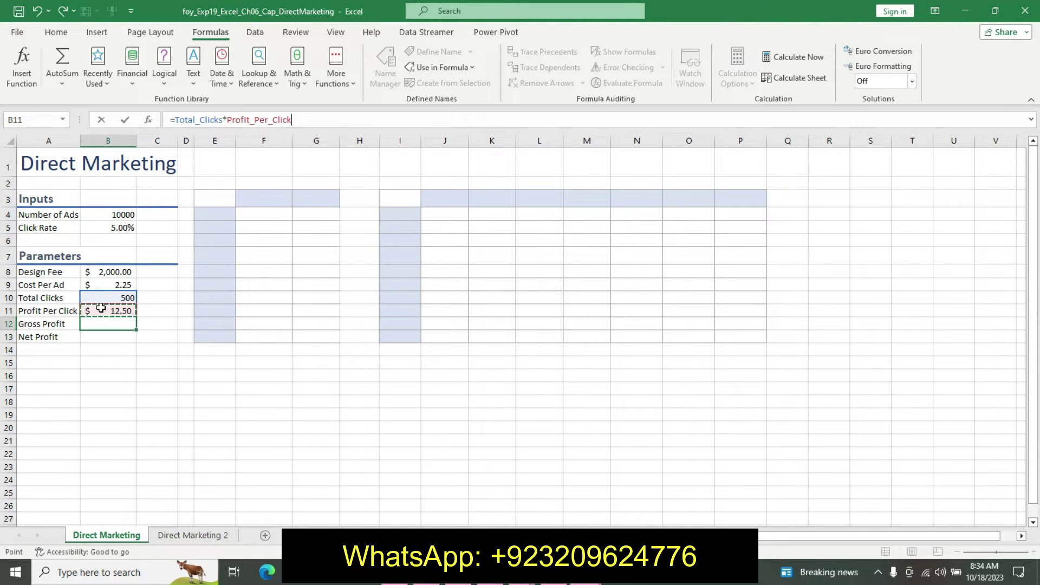
pyautogui.press('Return')
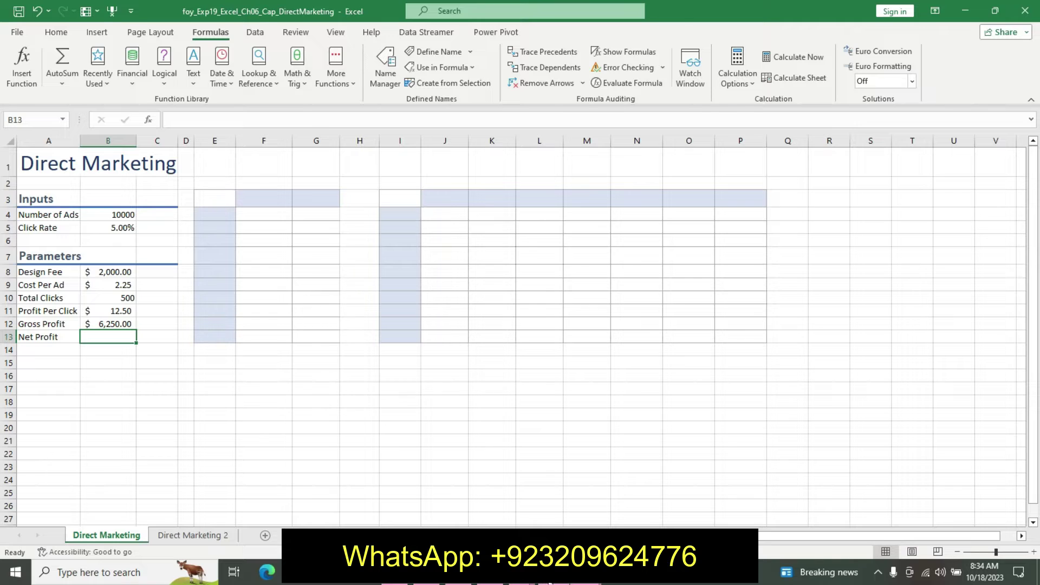
pyautogui.hotkey('alt', 'Tab')
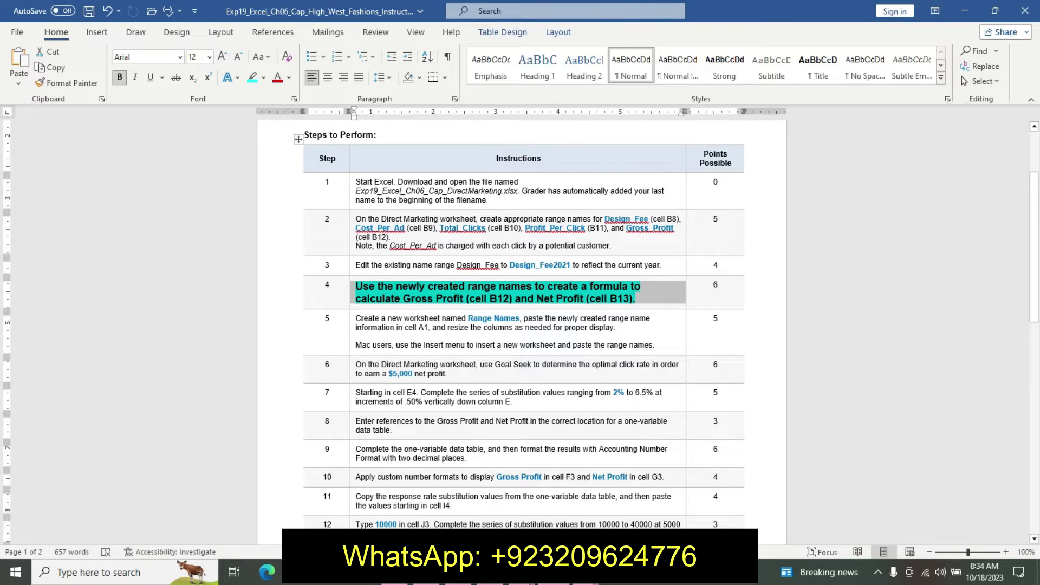
# Enter =Gross_Profit-Design_Fee2021-Cost_Per_Ad*Total_Clicks in B13, giving Net Profit $3,125.00
pyautogui.click(511, 521)
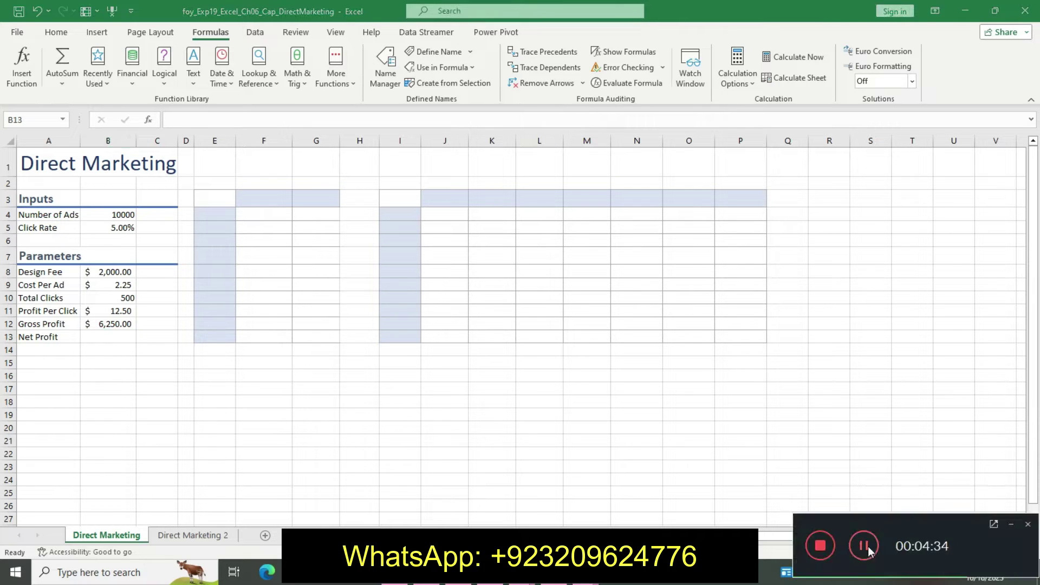
pyautogui.write('=')
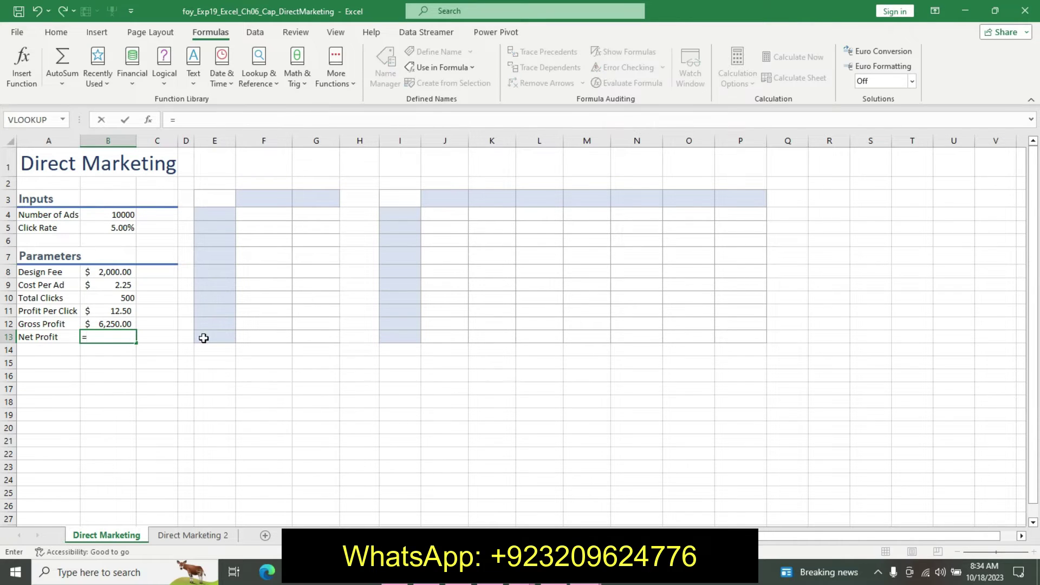
pyautogui.click(114, 324)
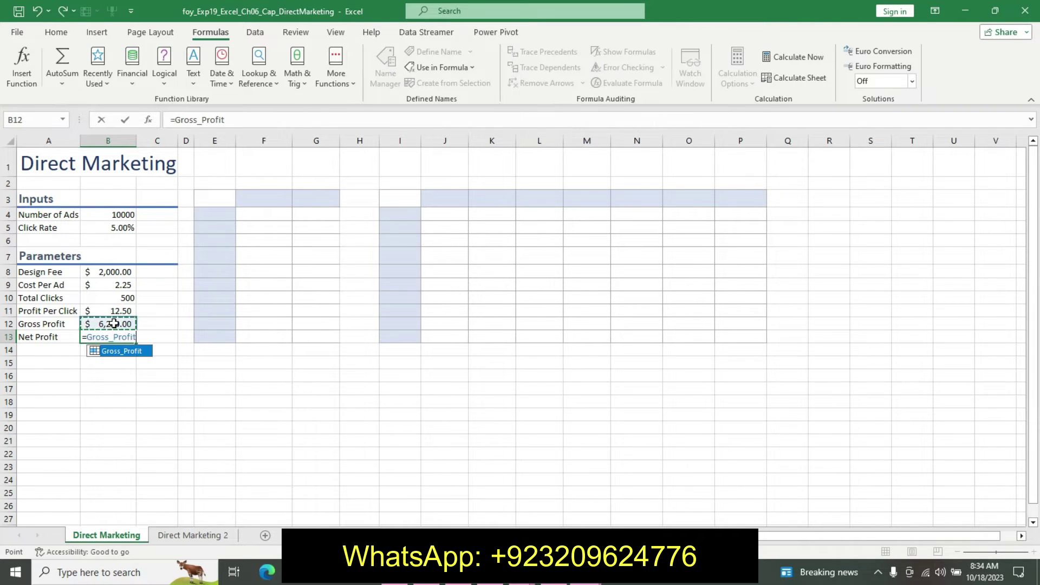
pyautogui.write('-')
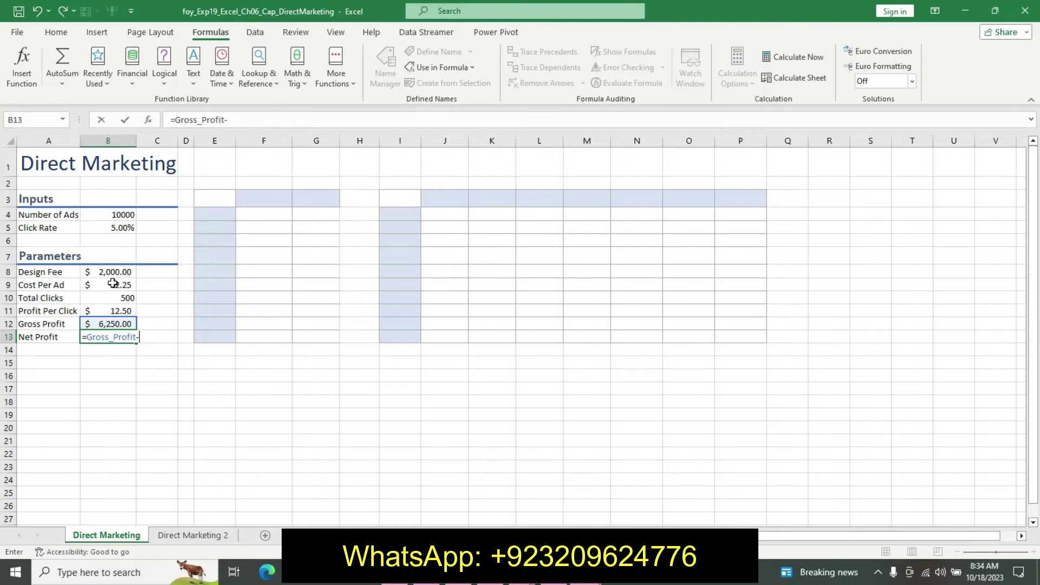
pyautogui.click(111, 272)
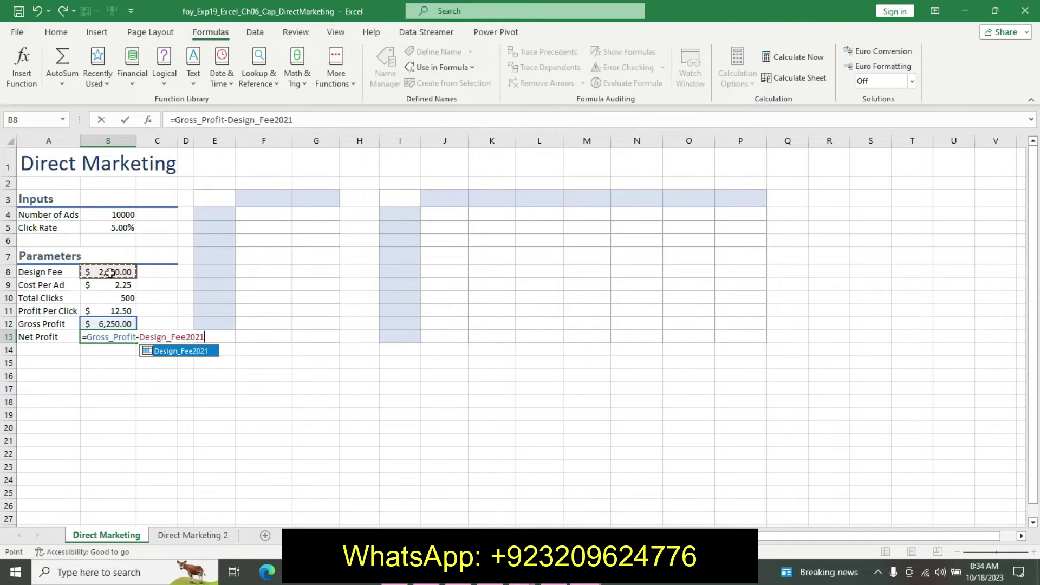
pyautogui.write('-')
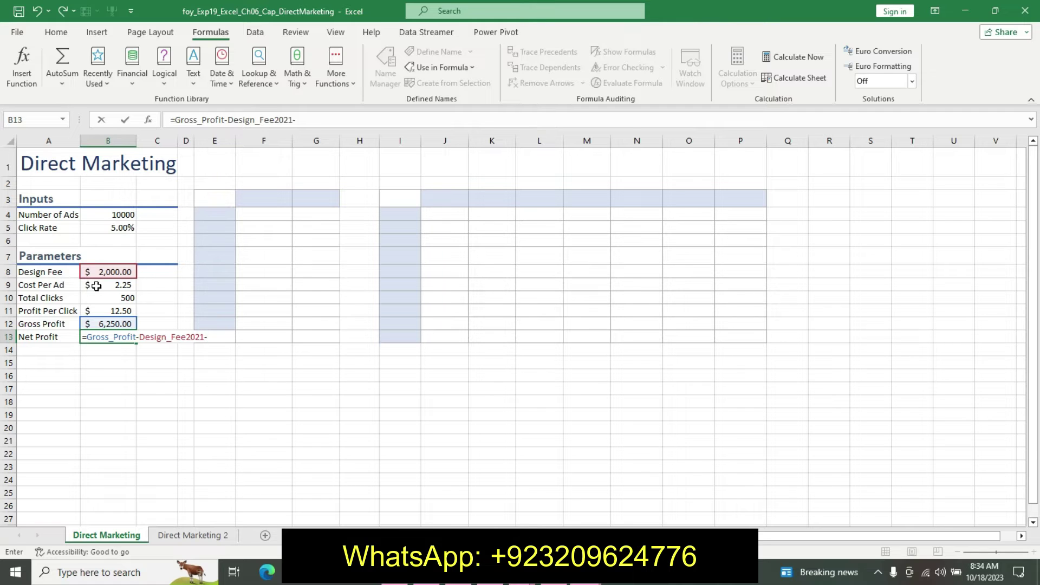
pyautogui.click(97, 285)
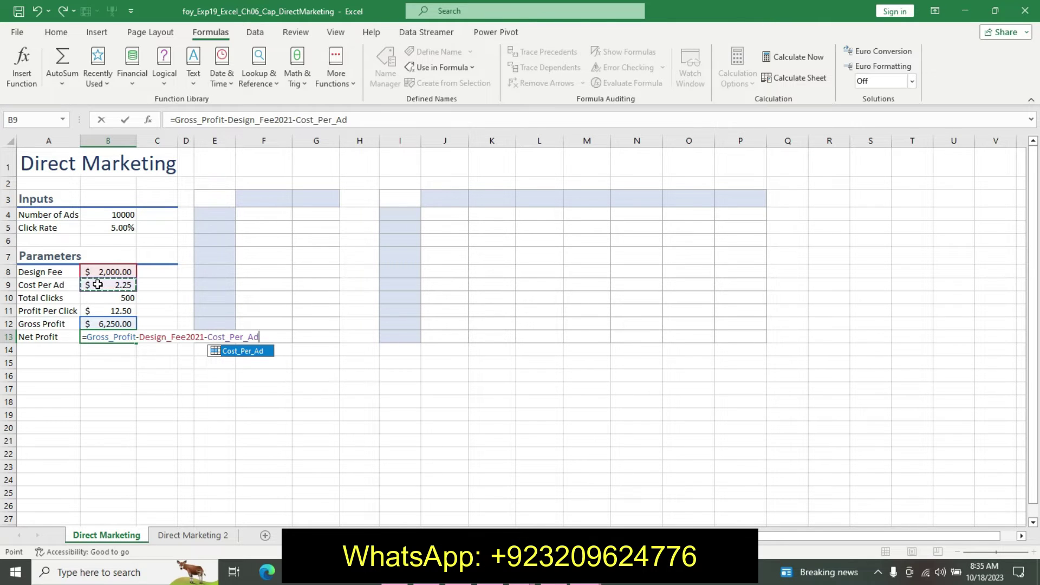
pyautogui.write('*')
pyautogui.click(109, 302)
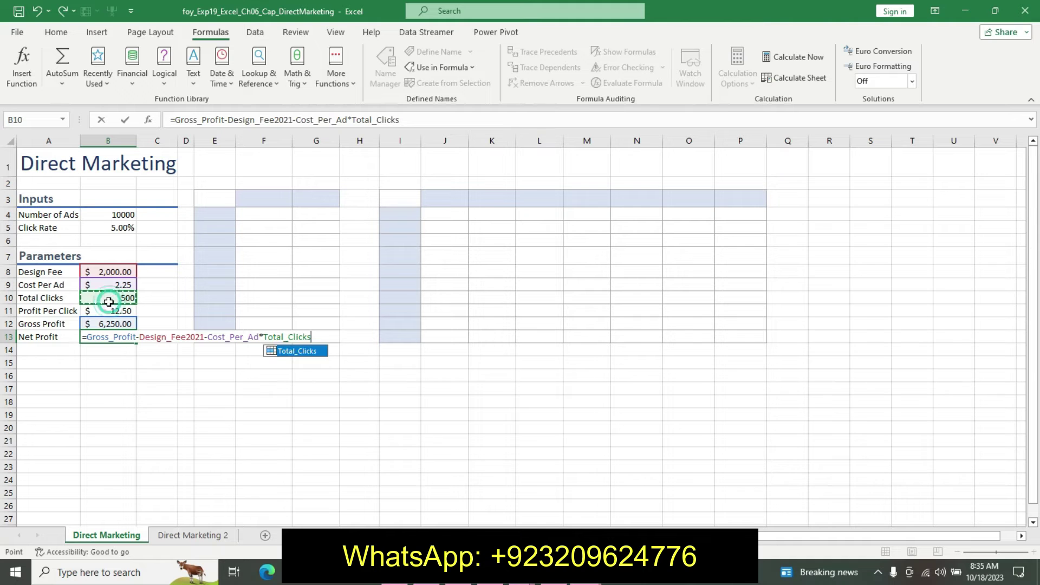
pyautogui.press('Return')
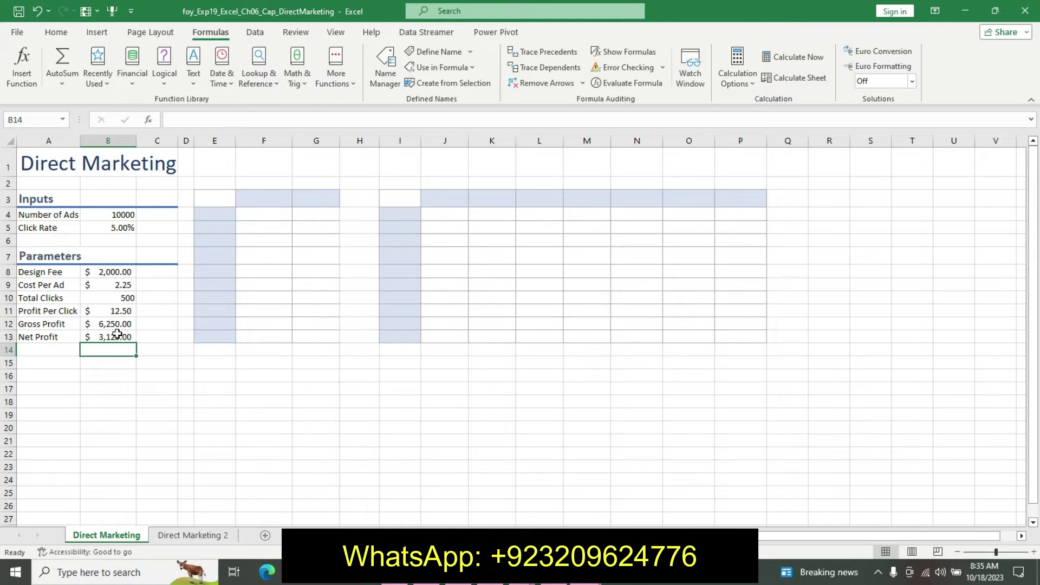
pyautogui.hotkey('alt', 'Tab')
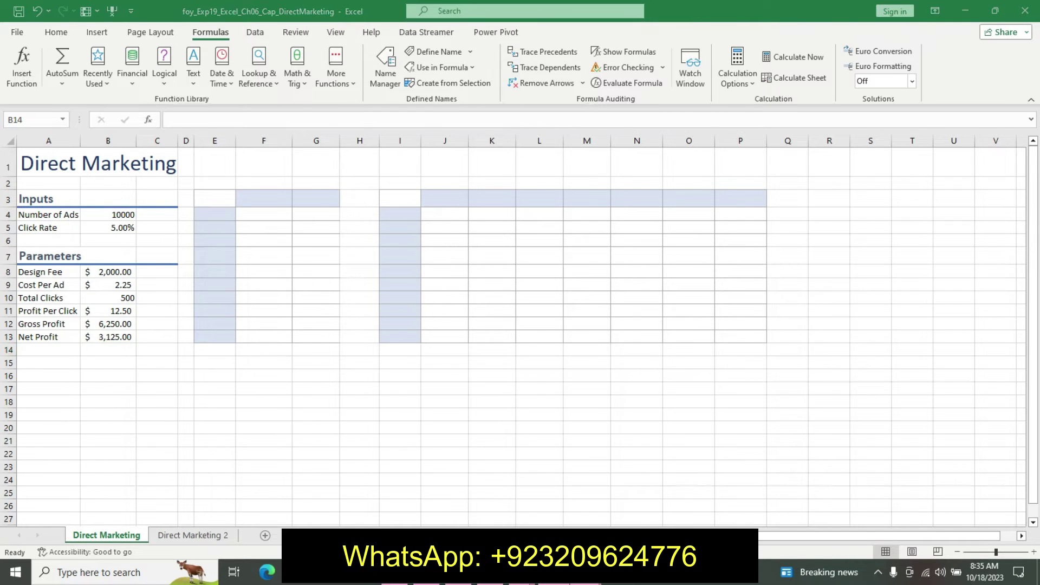
# Undo the bold and highlight emphasis on step 4 in the Word instructions
pyautogui.hotkey('ctrl', 'z')
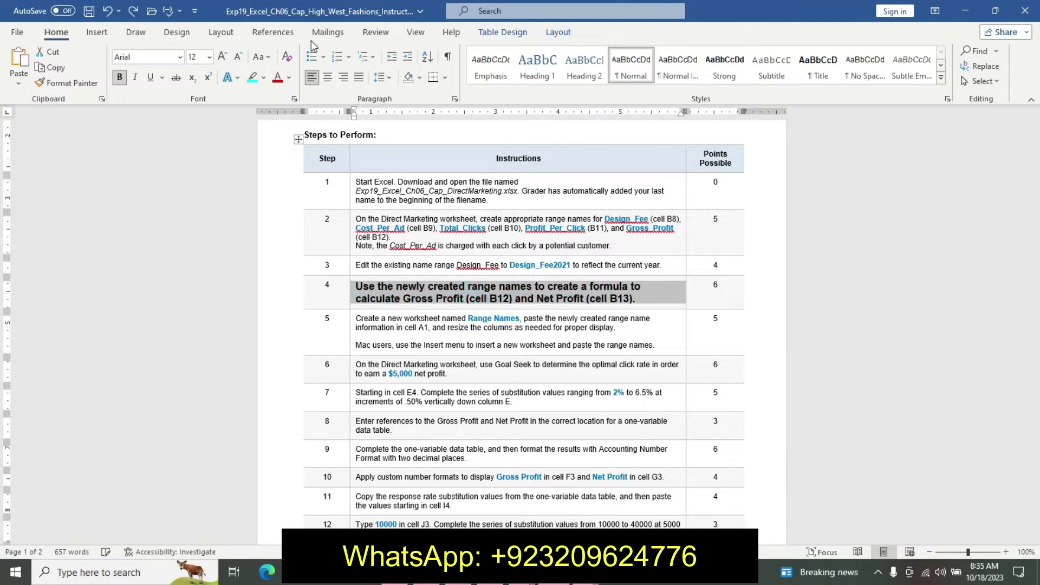
pyautogui.hotkey('ctrl', 'z')
pyautogui.hotkey('ctrl', 'z')
pyautogui.hotkey('ctrl', 'z')
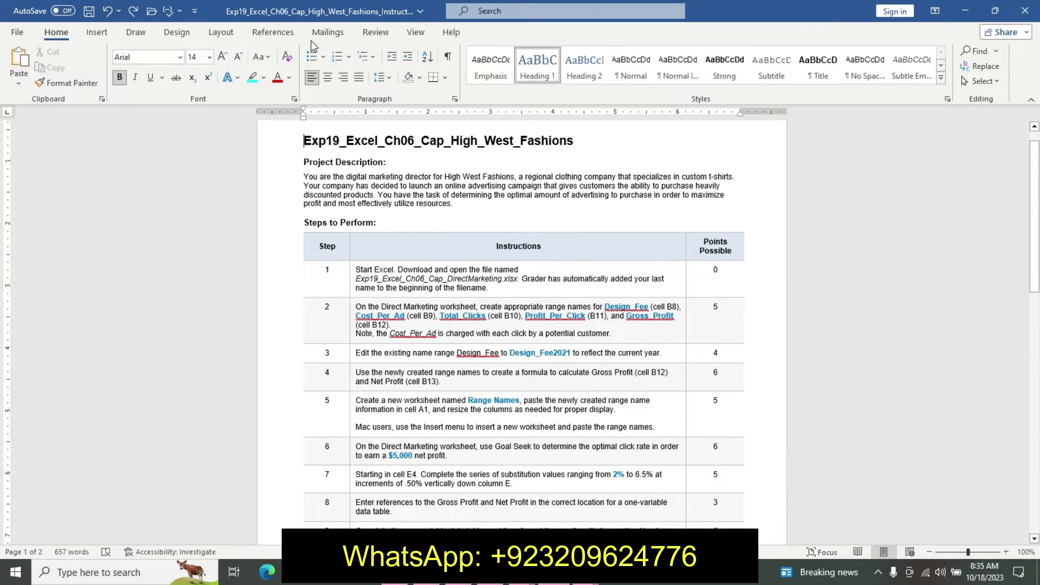
pyautogui.click(326, 78)
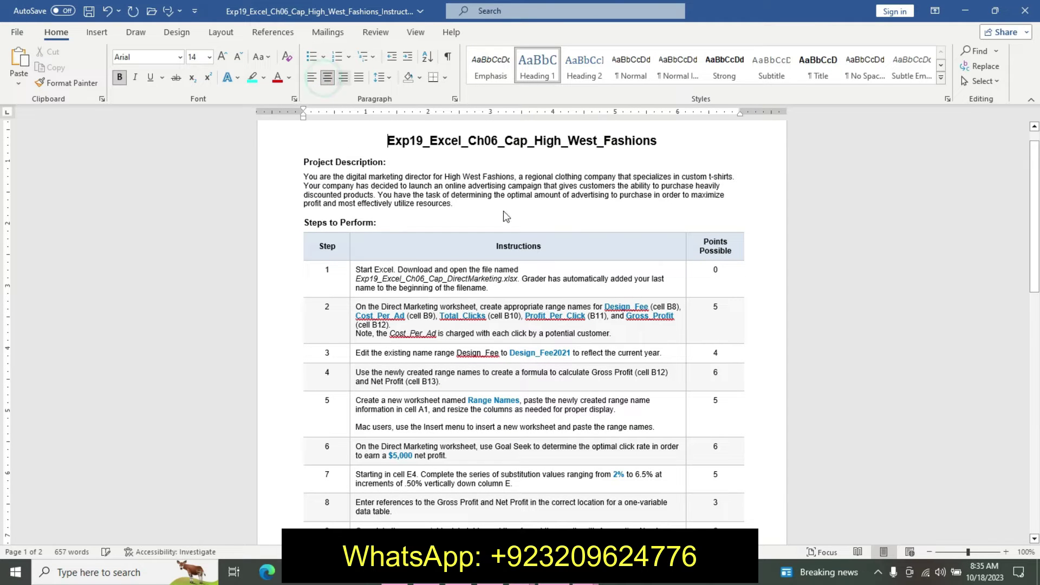
pyautogui.moveTo(1035, 167); pyautogui.dragTo(1037, 216)
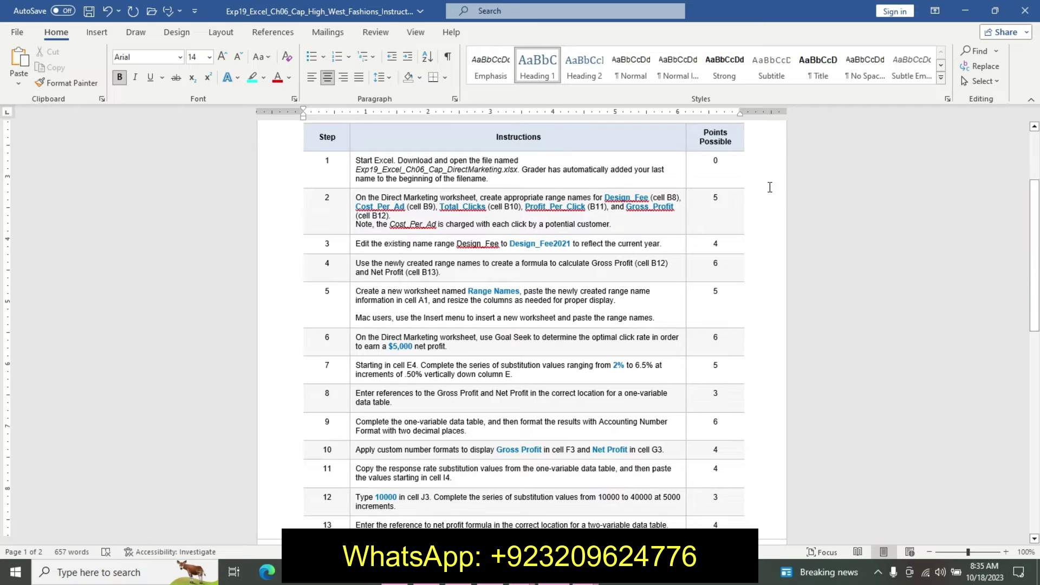
# Make the step 5 paragraph bold, 12 pt, with cyan highlighting
pyautogui.tripleClick(364, 288)
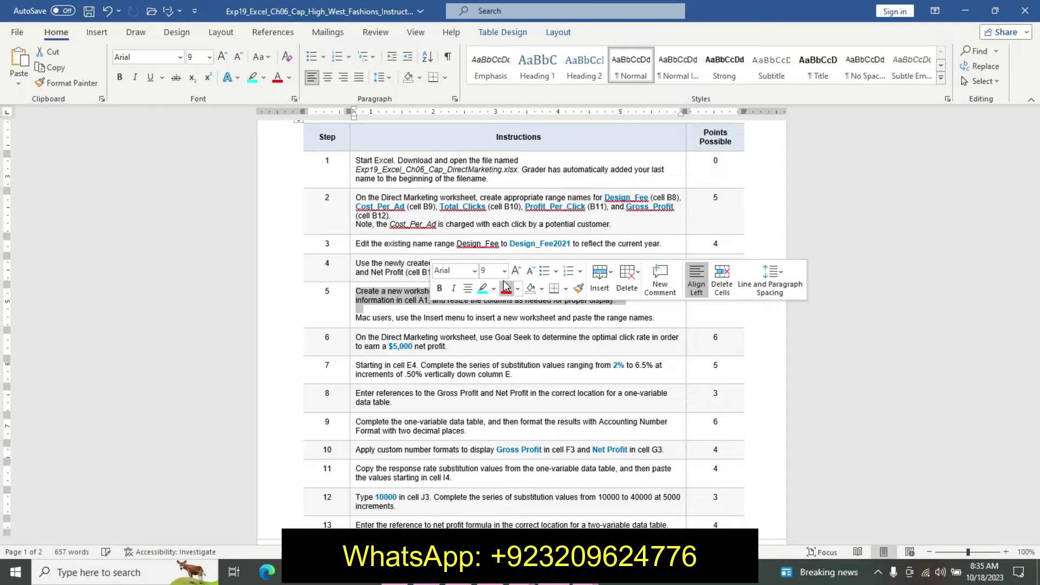
pyautogui.click(504, 270)
pyautogui.click(493, 348)
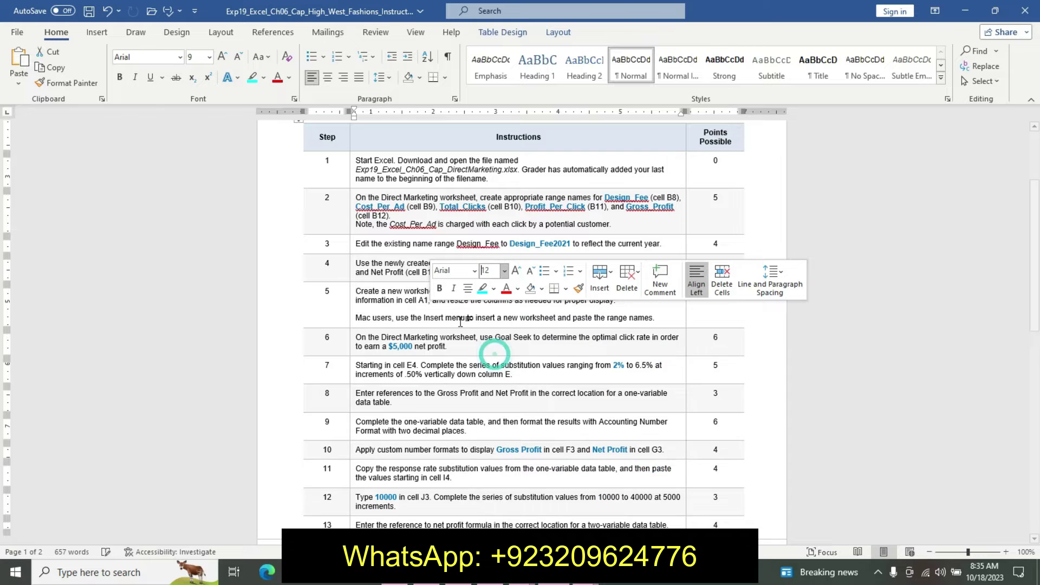
pyautogui.click(440, 288)
pyautogui.click(483, 292)
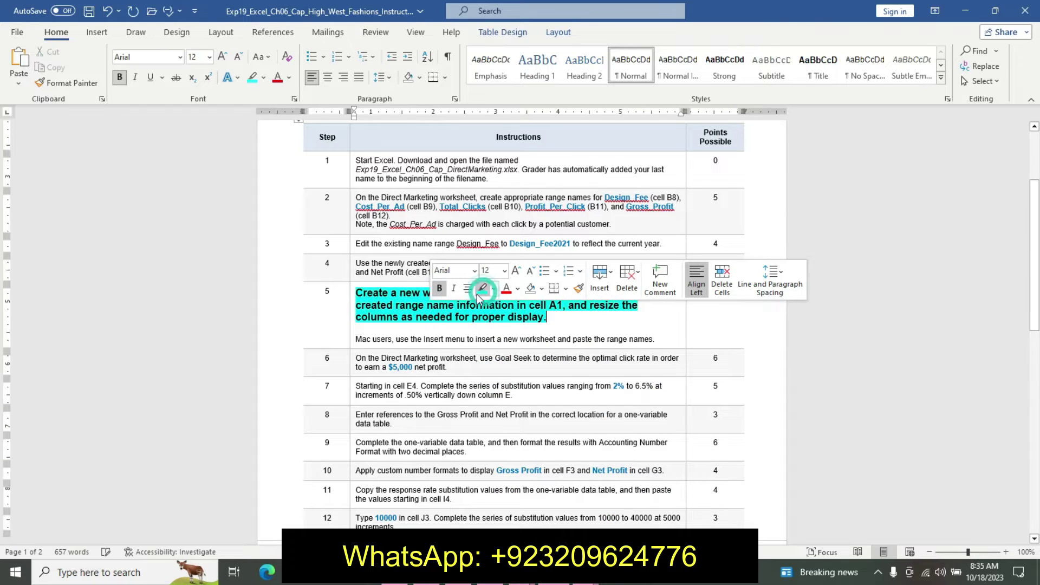
# Highlight the Mac users note yellow and select the words 'Range Names' in step 5
pyautogui.moveTo(357, 339); pyautogui.dragTo(660, 339)
pyautogui.click(722, 319)
pyautogui.click(712, 331)
pyautogui.click(518, 290)
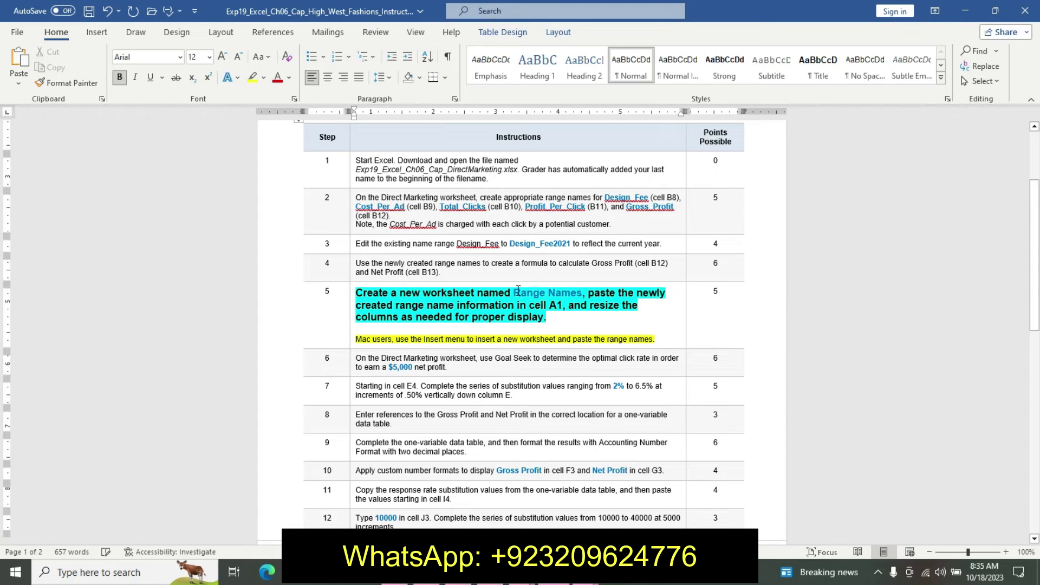
pyautogui.moveTo(518, 290); pyautogui.dragTo(567, 298)
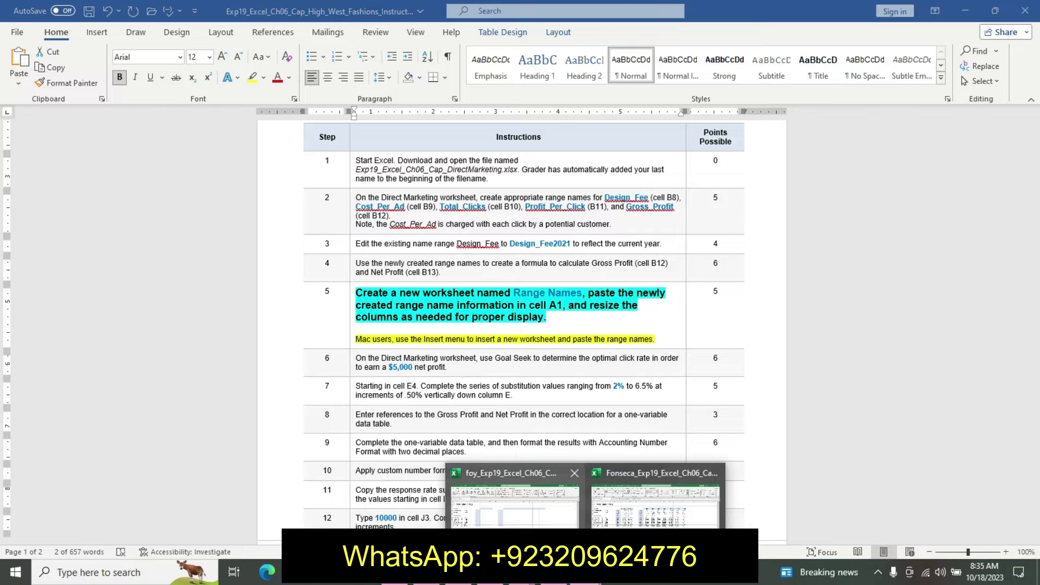
pyautogui.click(313, 573)
# Insert a new worksheet and rename it 'Range Names'
pyautogui.click(265, 535)
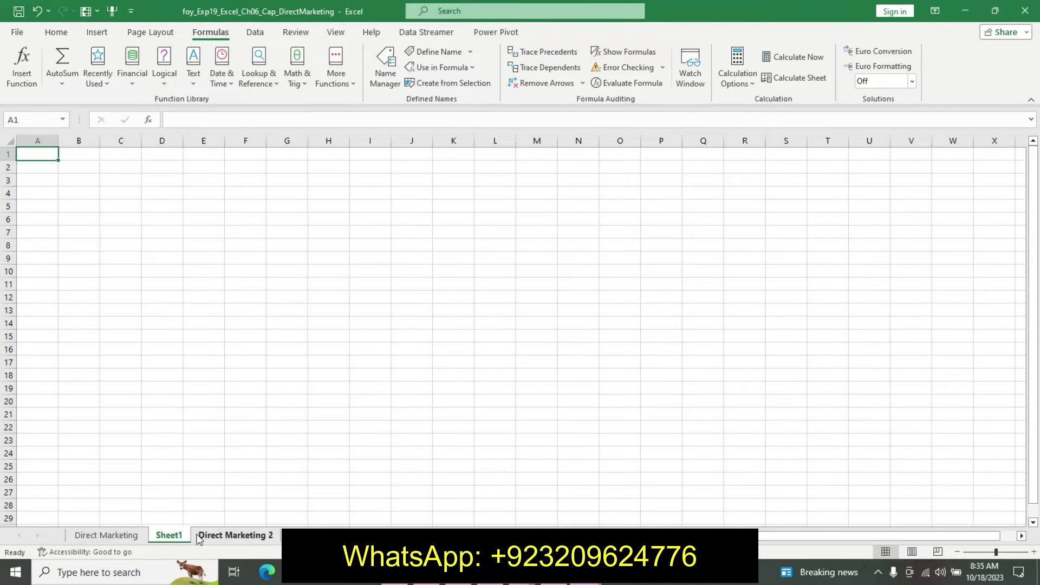
pyautogui.rightClick(176, 528)
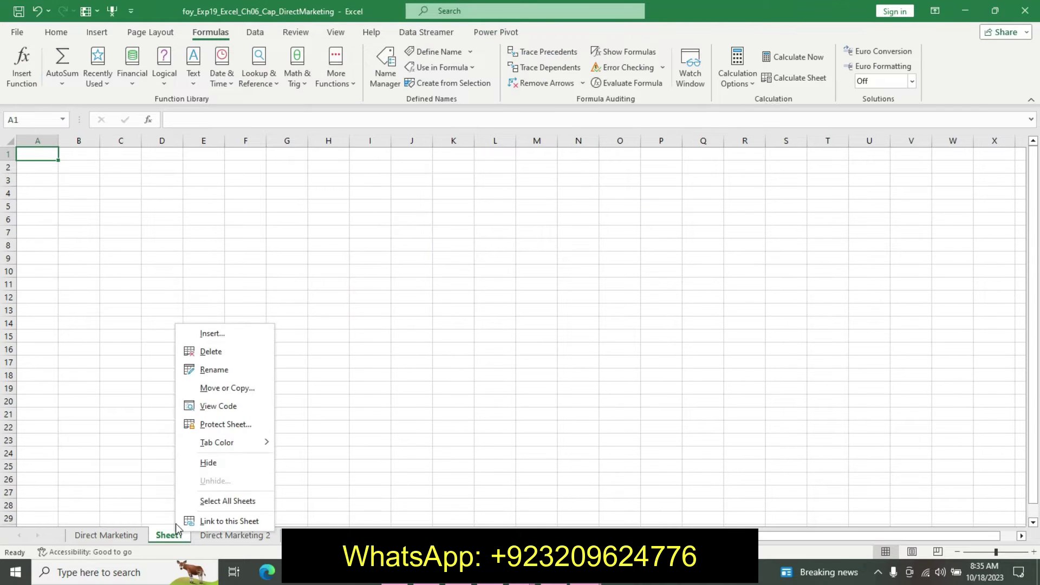
pyautogui.click(193, 371)
pyautogui.write('Range Names')
pyautogui.press('Return')
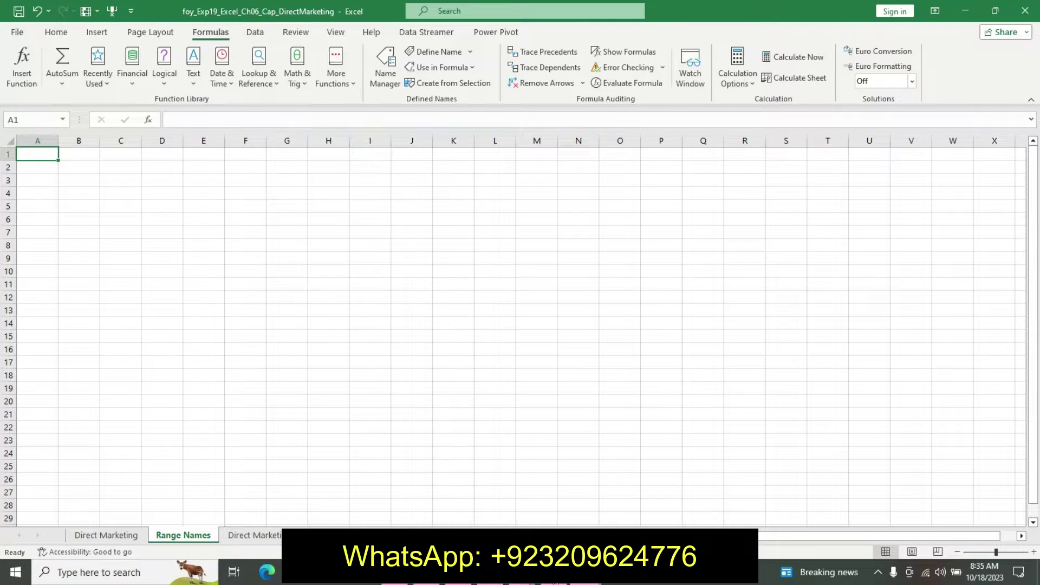
# Paste the full list of defined range names onto the Range Names sheet
pyautogui.hotkey('alt', 'Tab')
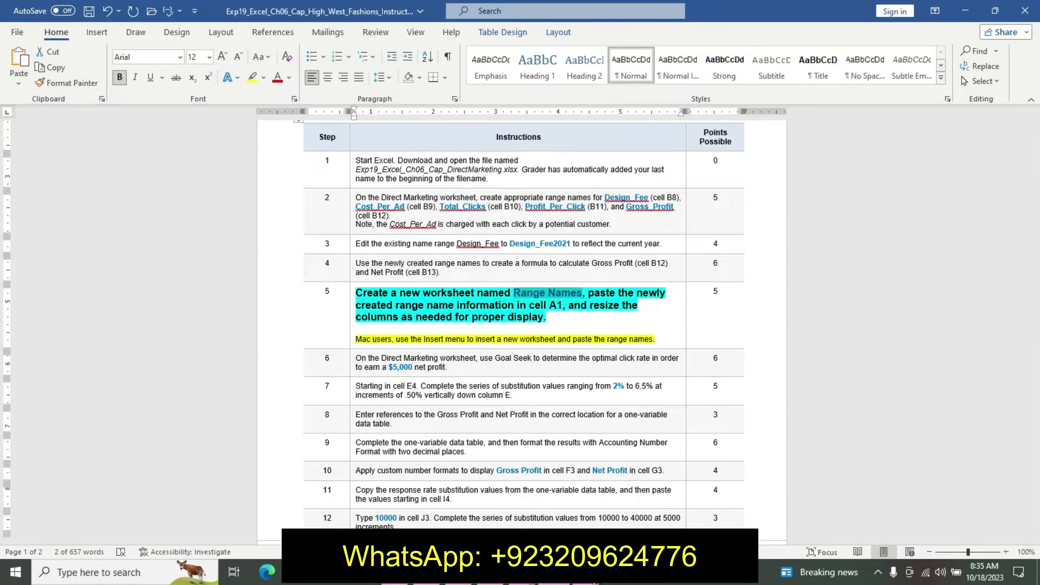
pyautogui.click(650, 501)
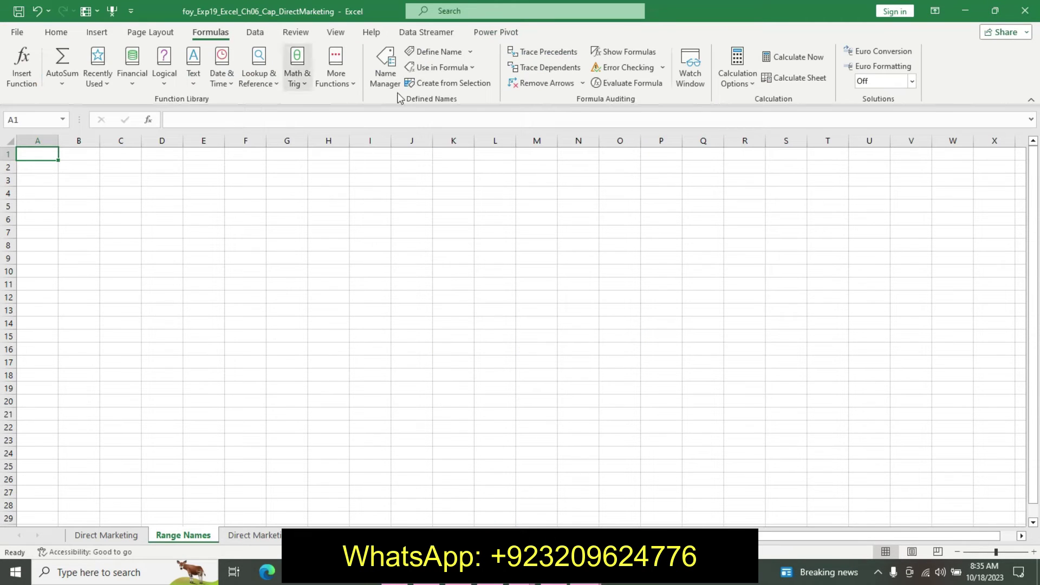
pyautogui.click(465, 69)
pyautogui.click(464, 173)
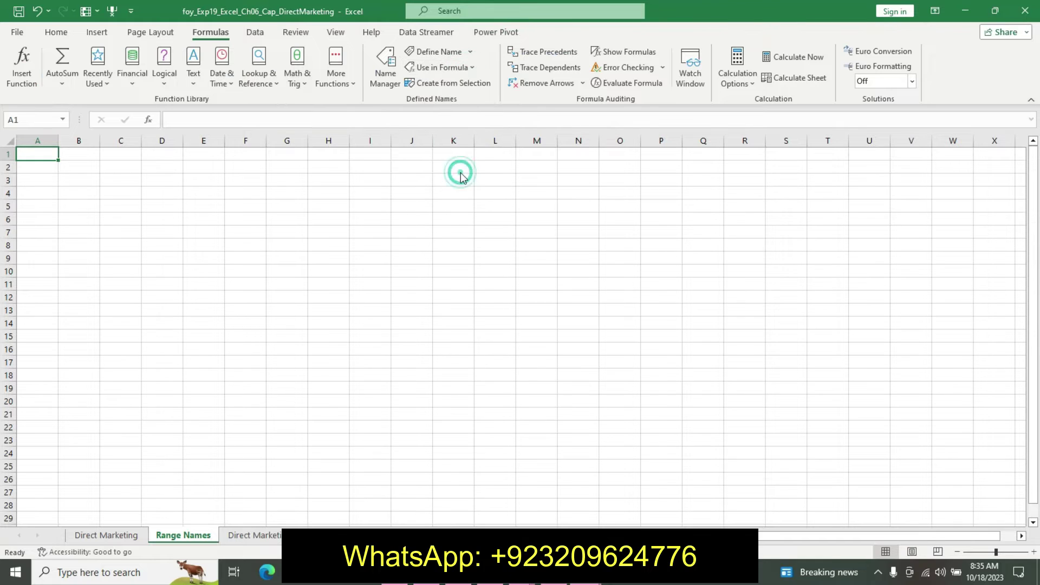
pyautogui.click(520, 302)
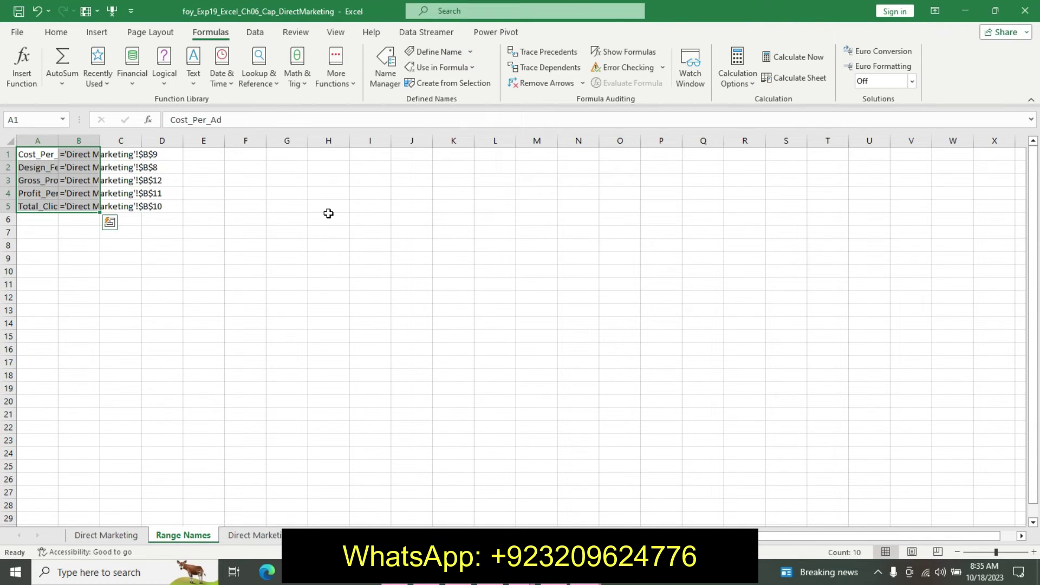
# AutoFit columns A and B to fit the range names and references
pyautogui.click(57, 33)
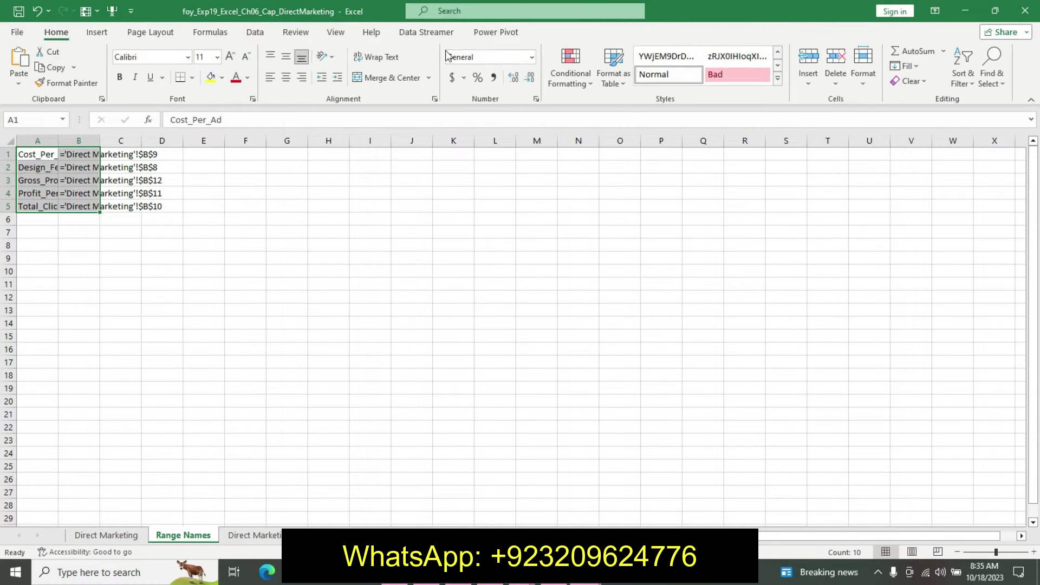
pyautogui.click(863, 71)
pyautogui.click(894, 170)
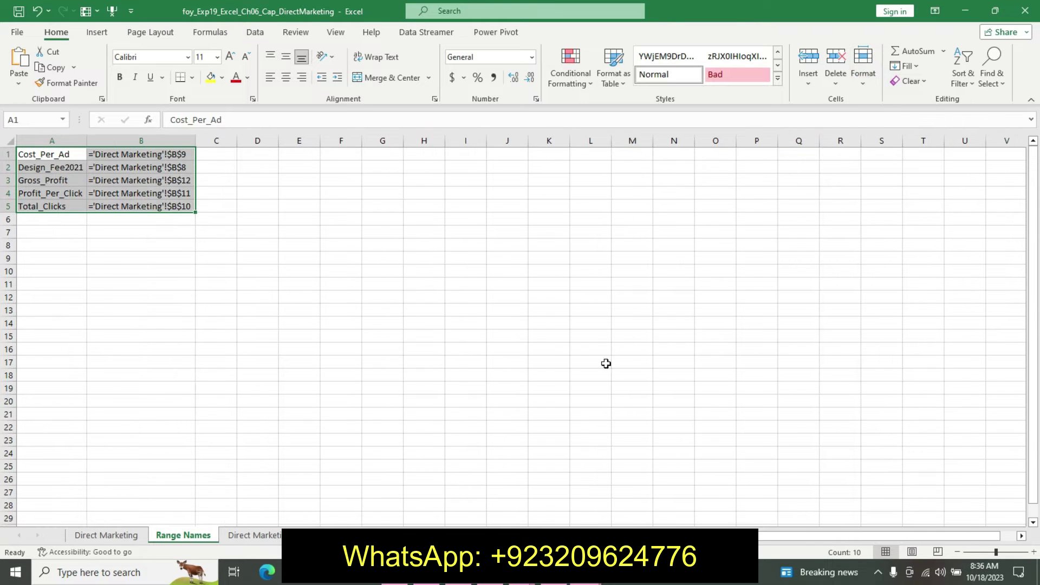
# Undo the step 5 formatting in the Word instructions
pyautogui.hotkey('alt', 'Tab')
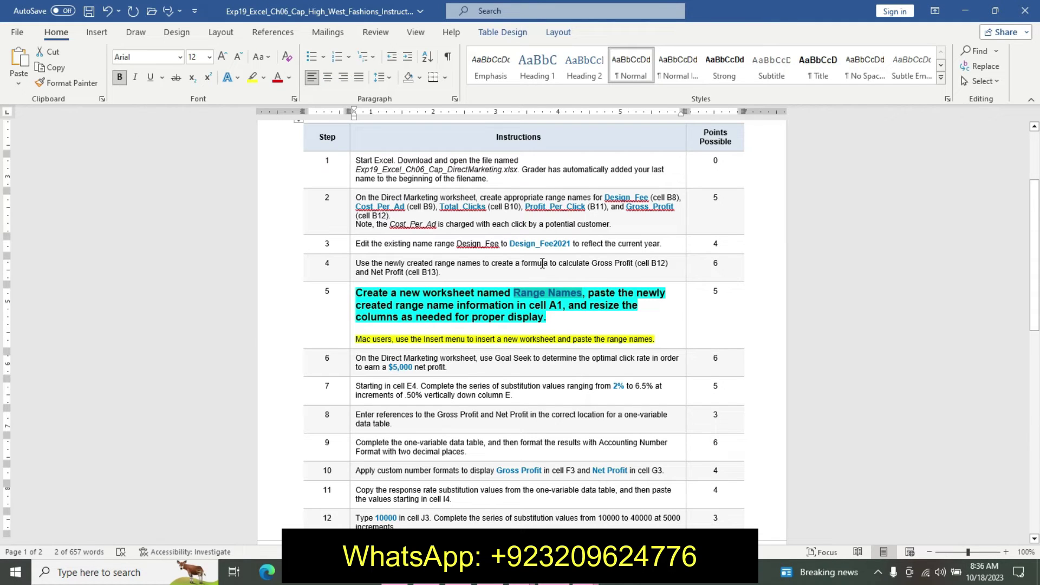
pyautogui.hotkey('ctrl', 'z')
pyautogui.hotkey('ctrl', 'z')
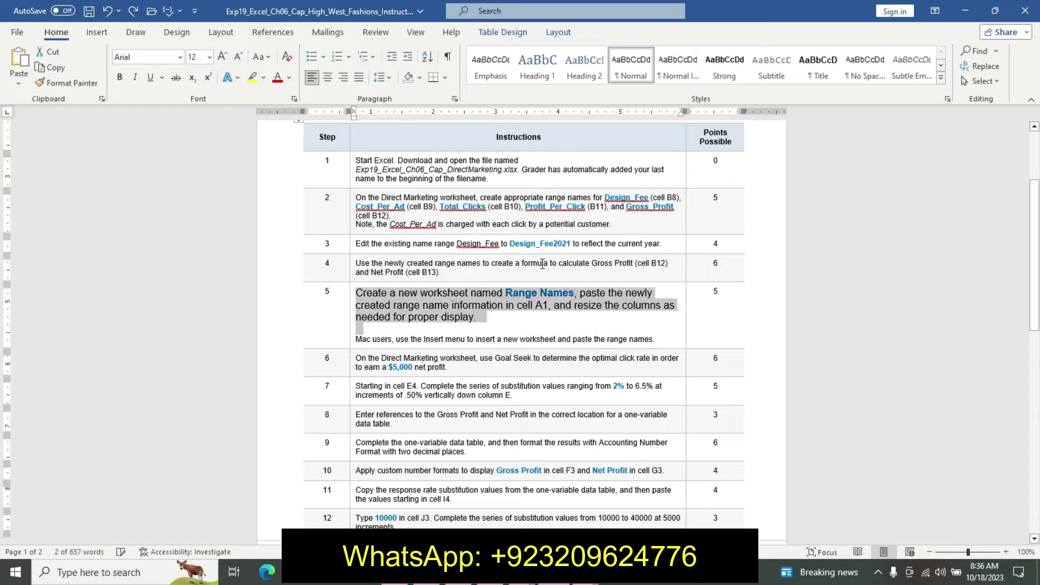
pyautogui.hotkey('ctrl', 'z')
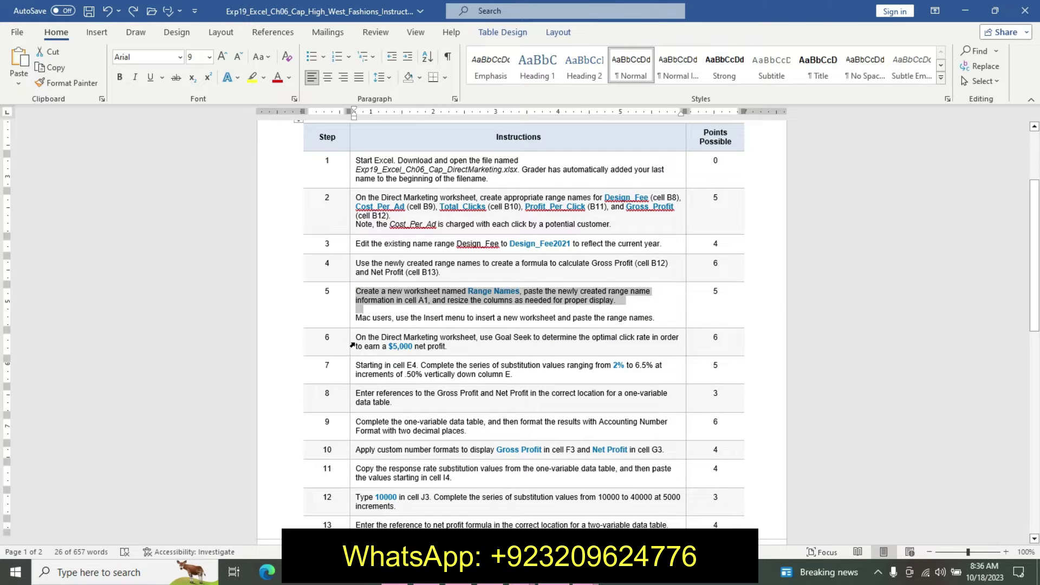
# Make step 6 bold, 12 pt with turquoise highlighting, then select its $5,000 amount
pyautogui.rightClick(353, 344)
pyautogui.click(429, 303)
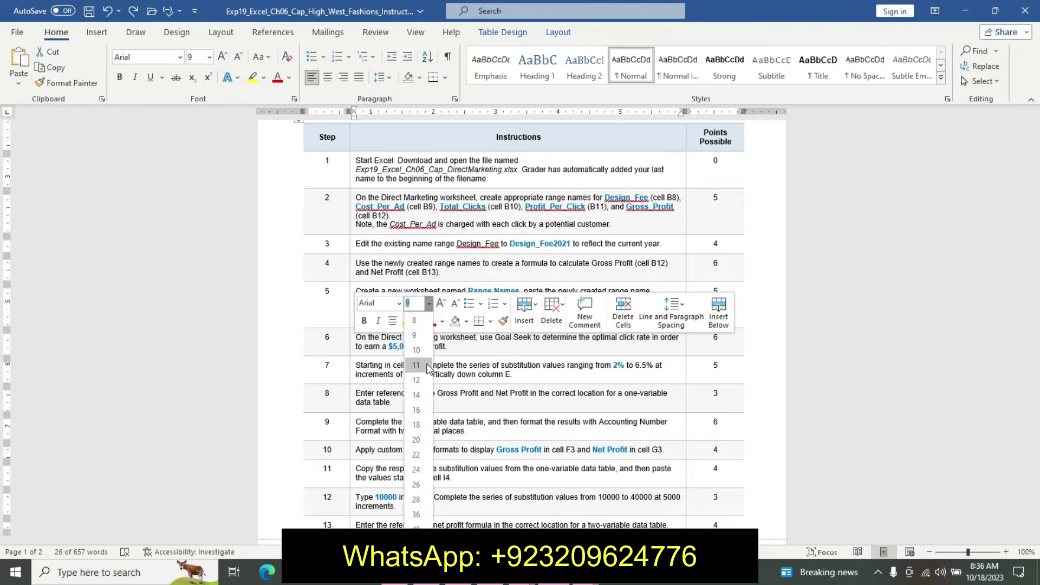
pyautogui.click(422, 378)
pyautogui.click(364, 321)
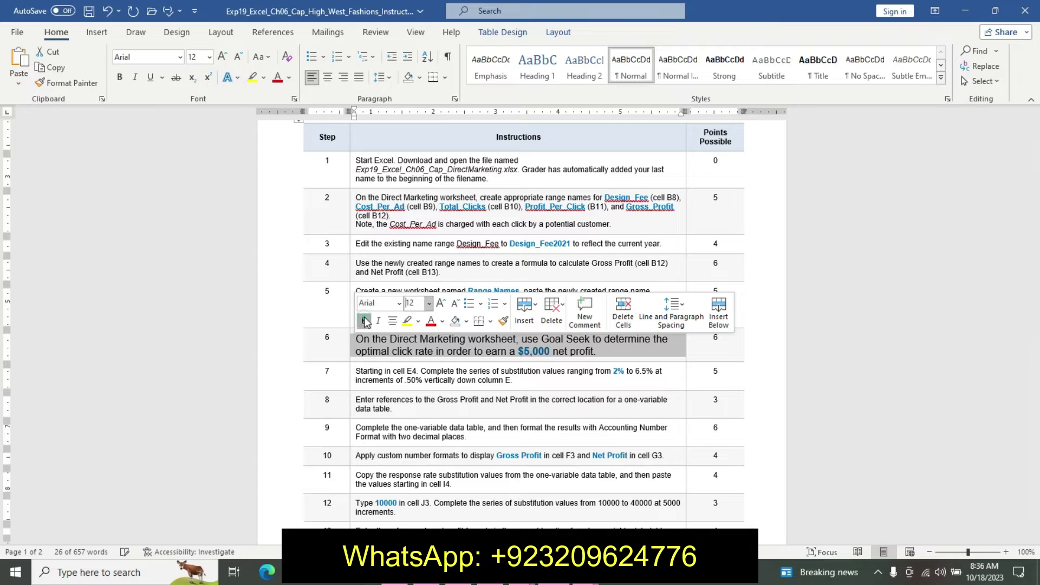
pyautogui.click(418, 321)
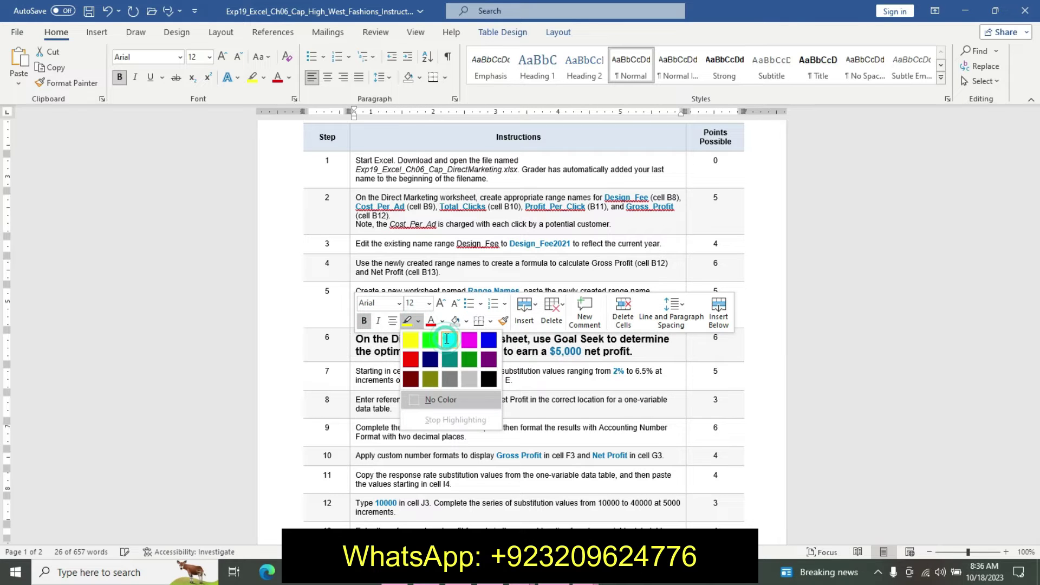
pyautogui.click(441, 349)
pyautogui.click(383, 361)
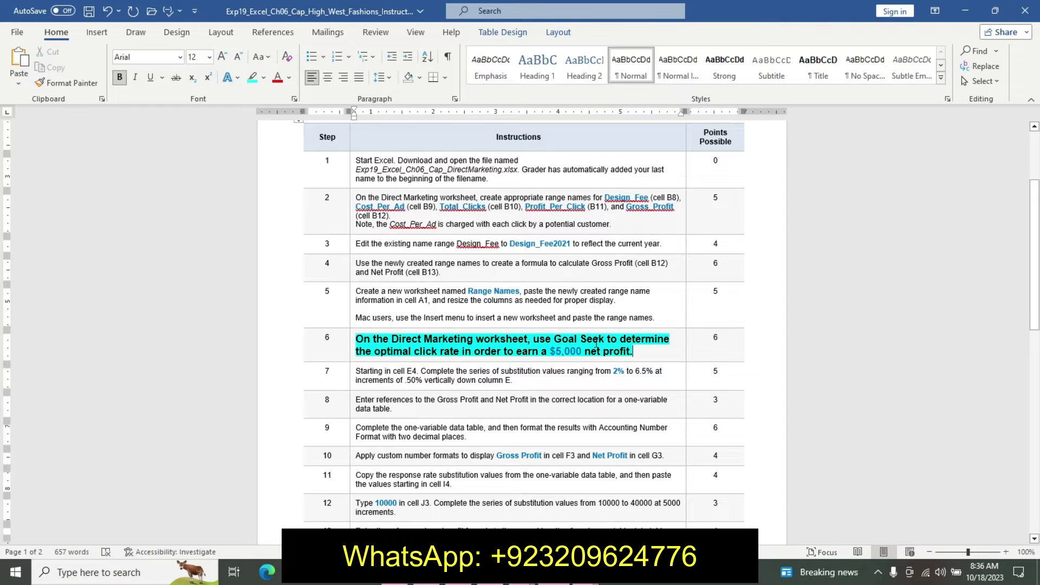
pyautogui.doubleClick(564, 351)
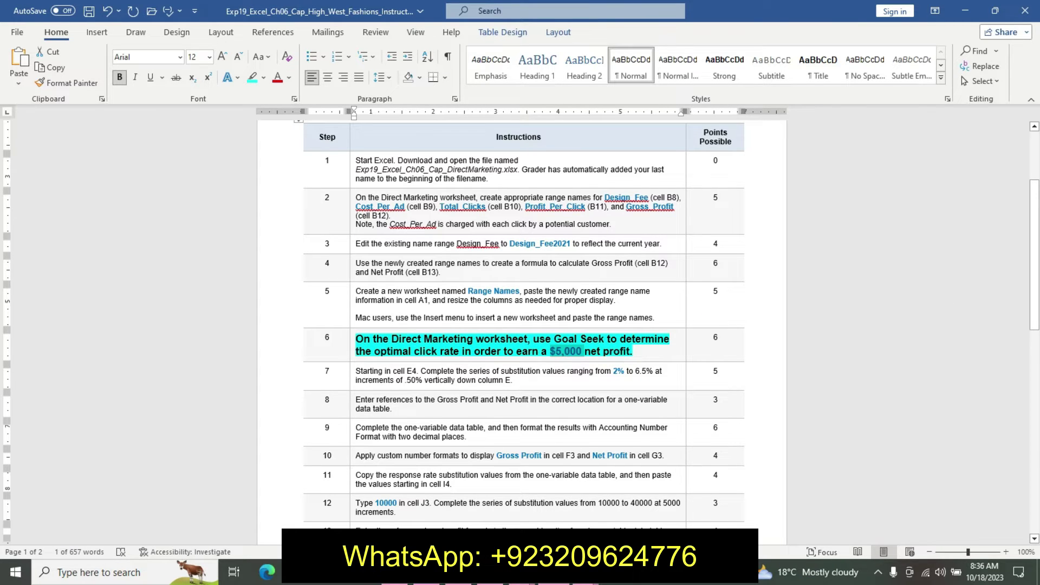
pyautogui.moveTo(233, 572)
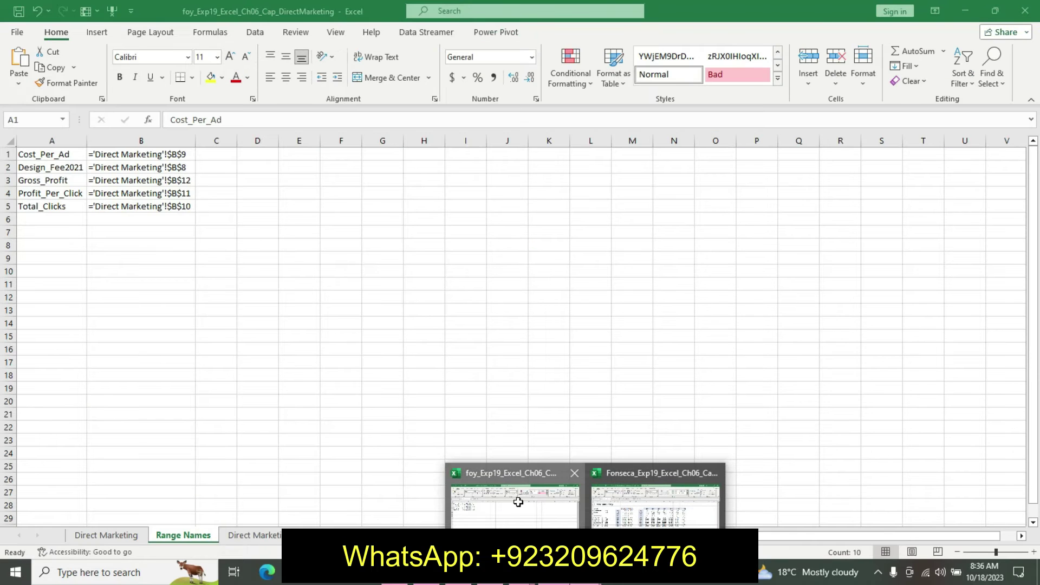
# Bring up the Direct Marketing worksheet in Excel
pyautogui.click(519, 502)
pyautogui.click(136, 536)
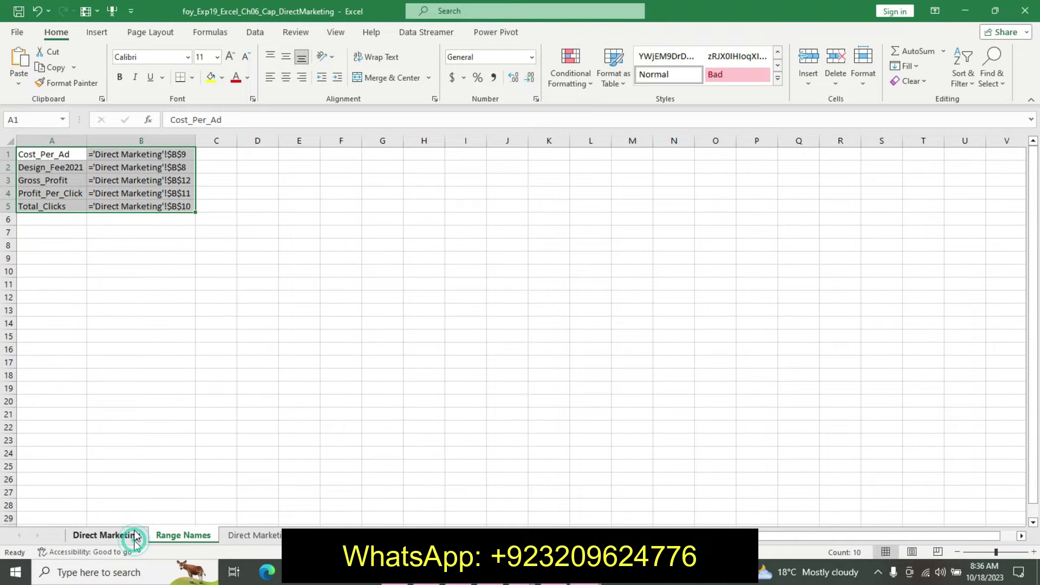
pyautogui.click(104, 324)
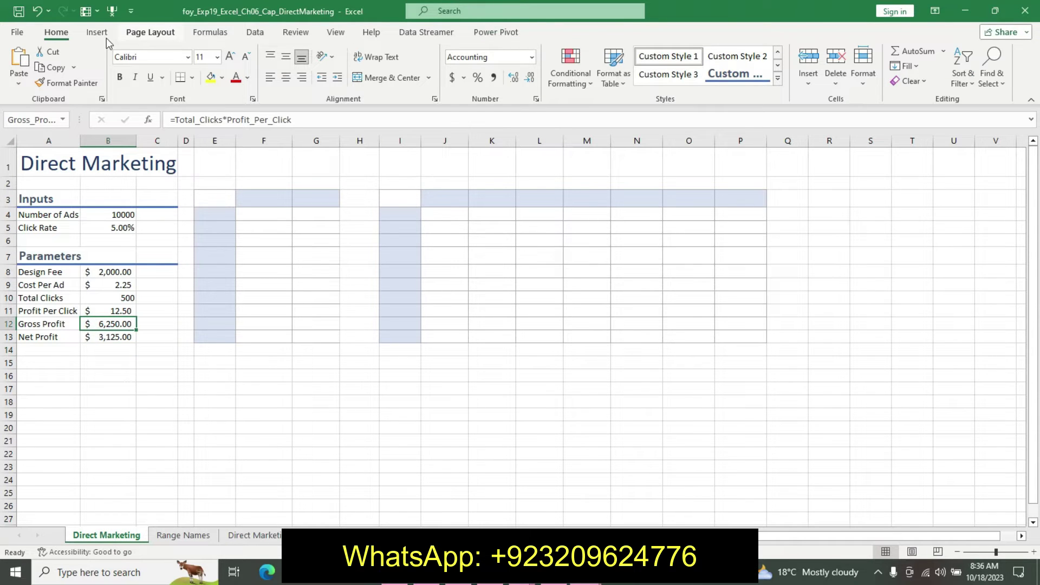
pyautogui.hotkey('alt', 'Tab')
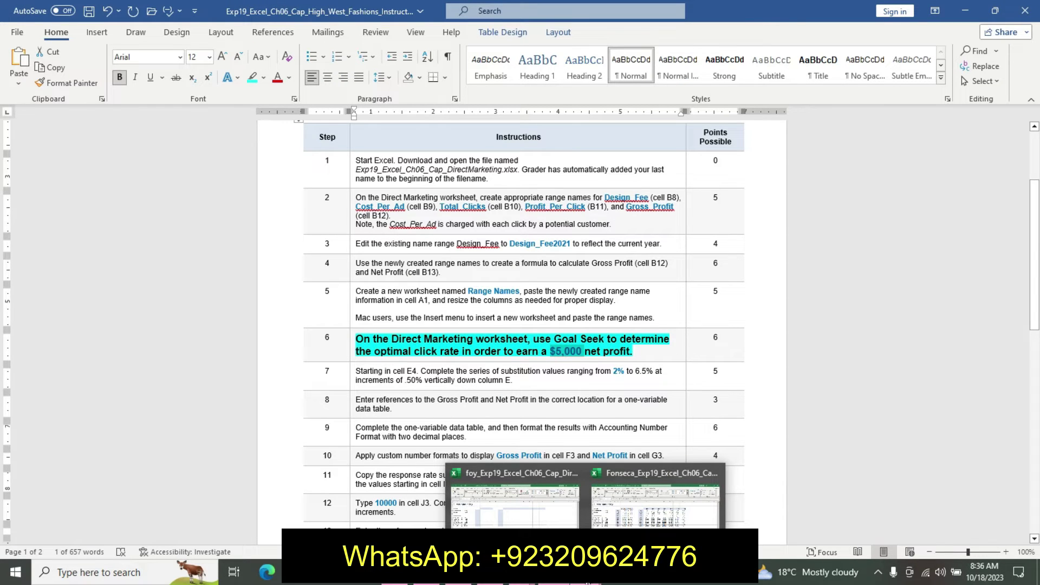
pyautogui.click(537, 509)
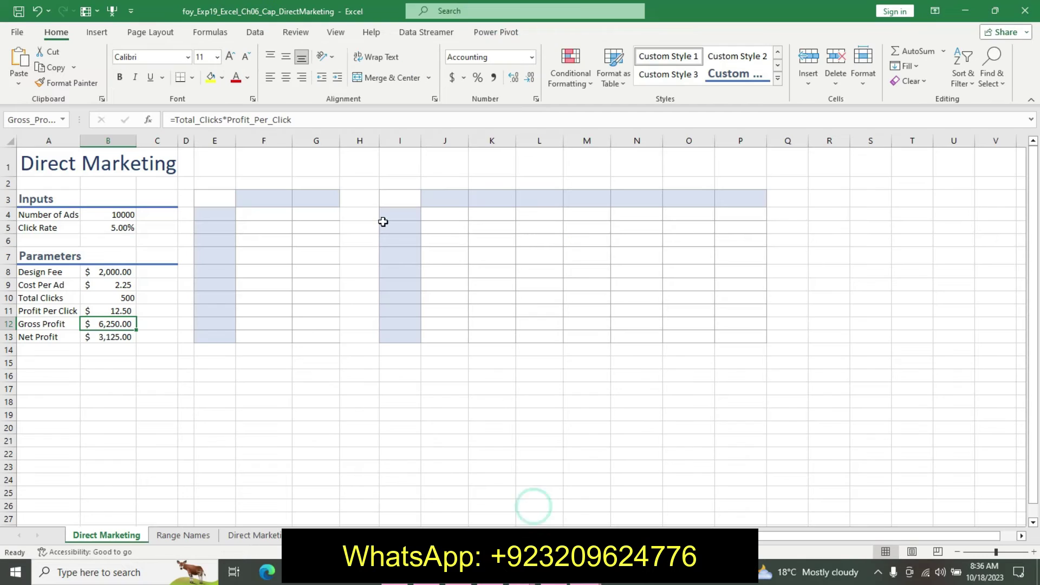
# Goal Seek Net Profit in B13 to $5,000 by changing Click Rate in B5
pyautogui.click(255, 32)
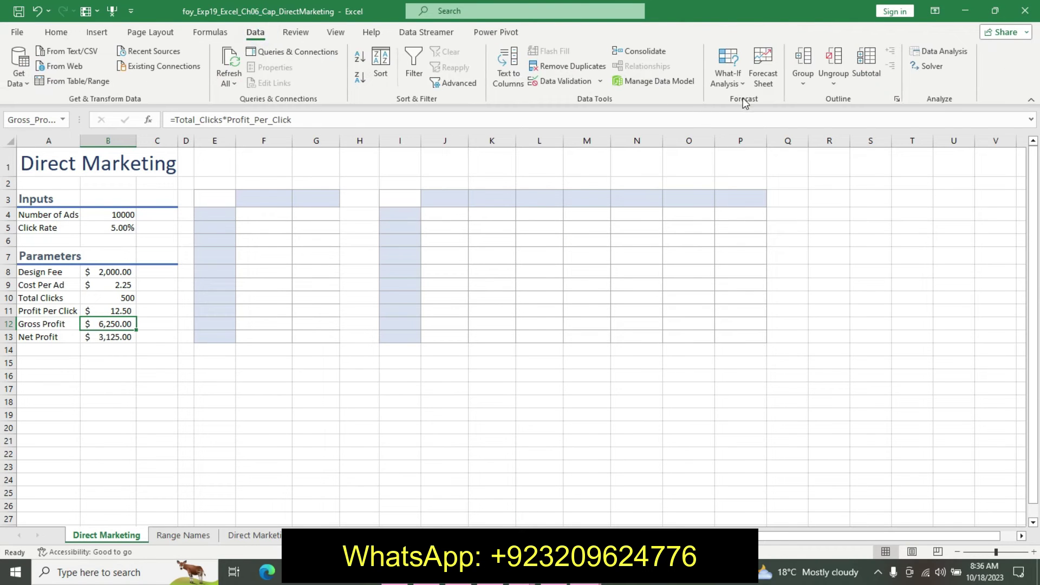
pyautogui.click(731, 81)
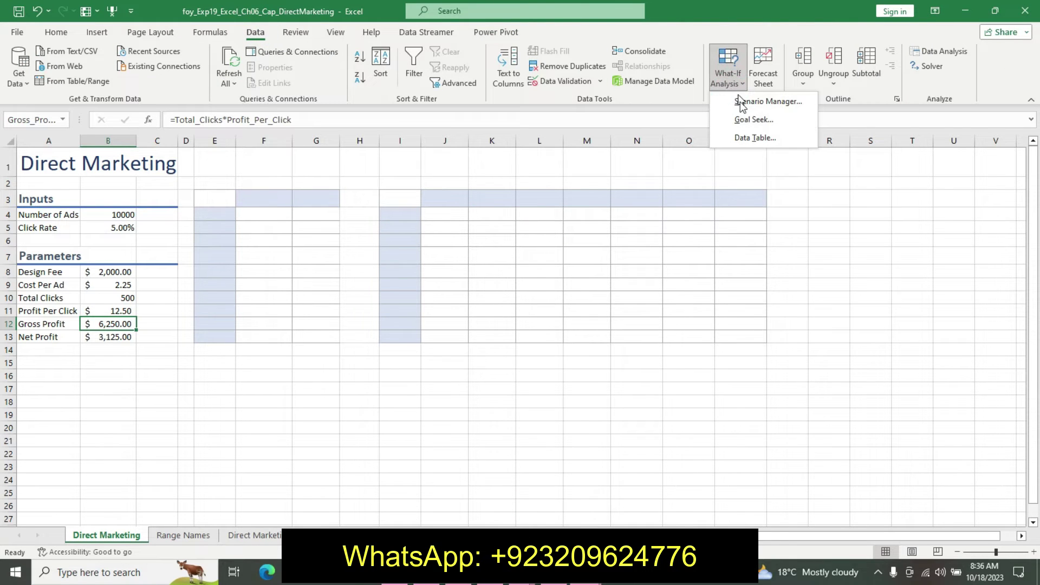
pyautogui.click(754, 120)
pyautogui.press('BackSpace')
pyautogui.click(122, 337)
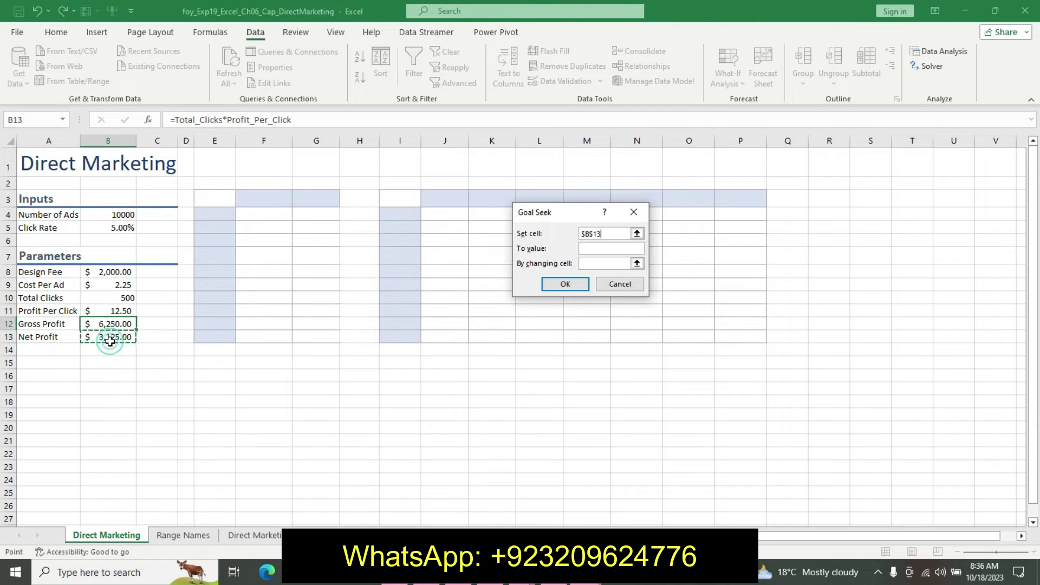
pyautogui.click(603, 247)
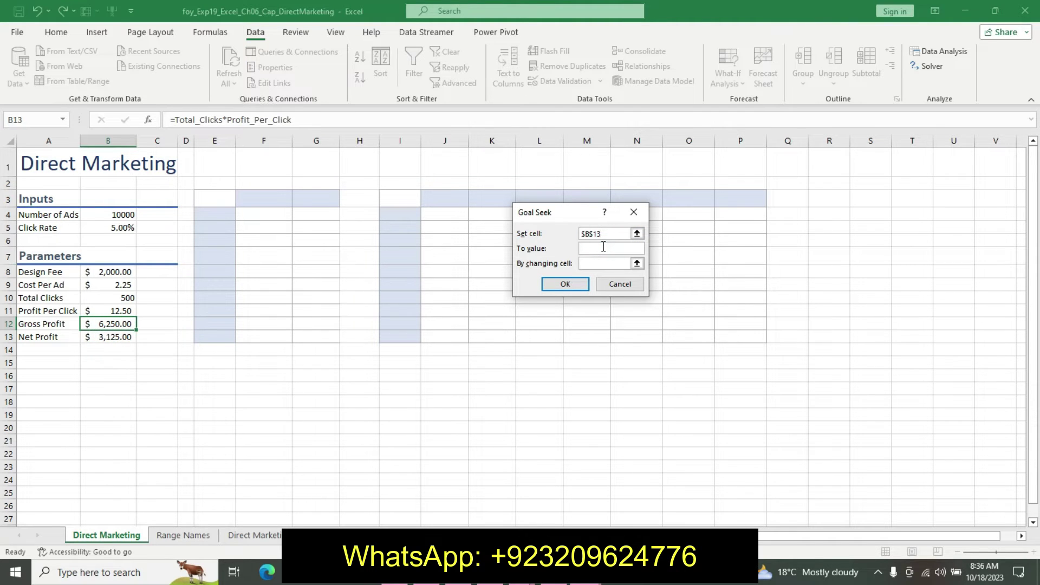
pyautogui.write('$5,000')
pyautogui.click(590, 263)
pyautogui.click(105, 227)
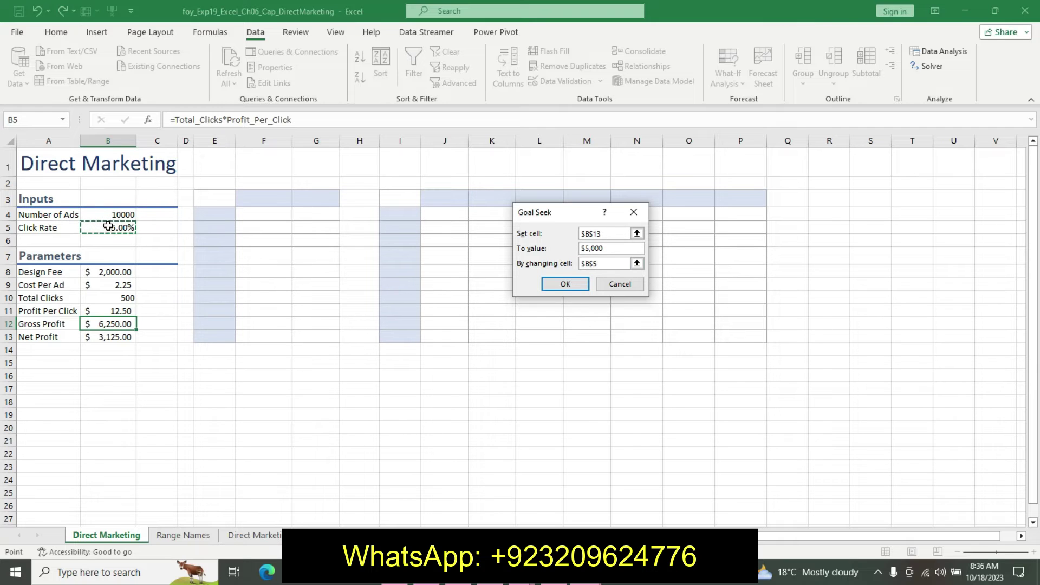
pyautogui.click(551, 288)
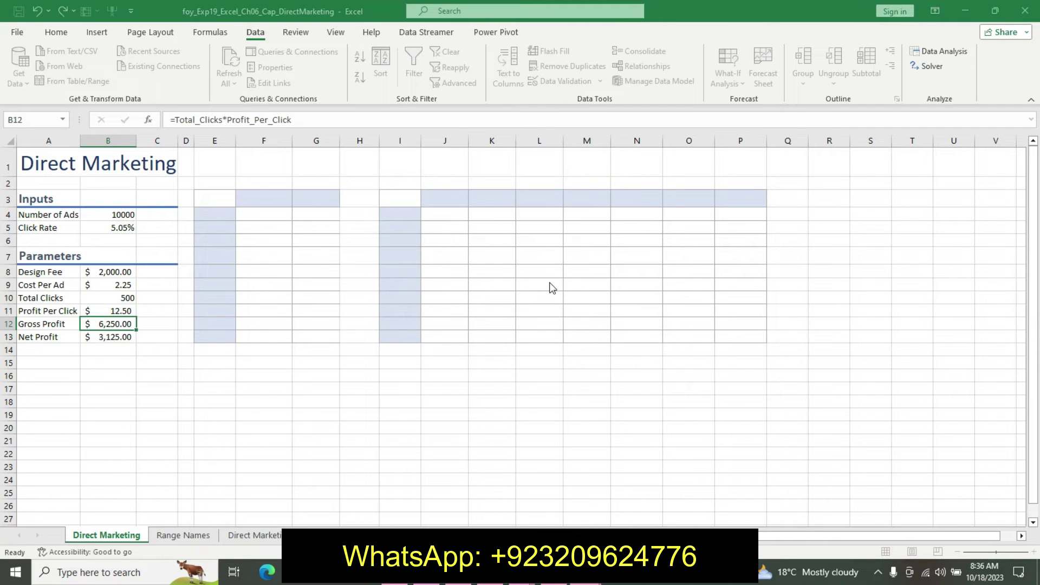
pyautogui.click(550, 284)
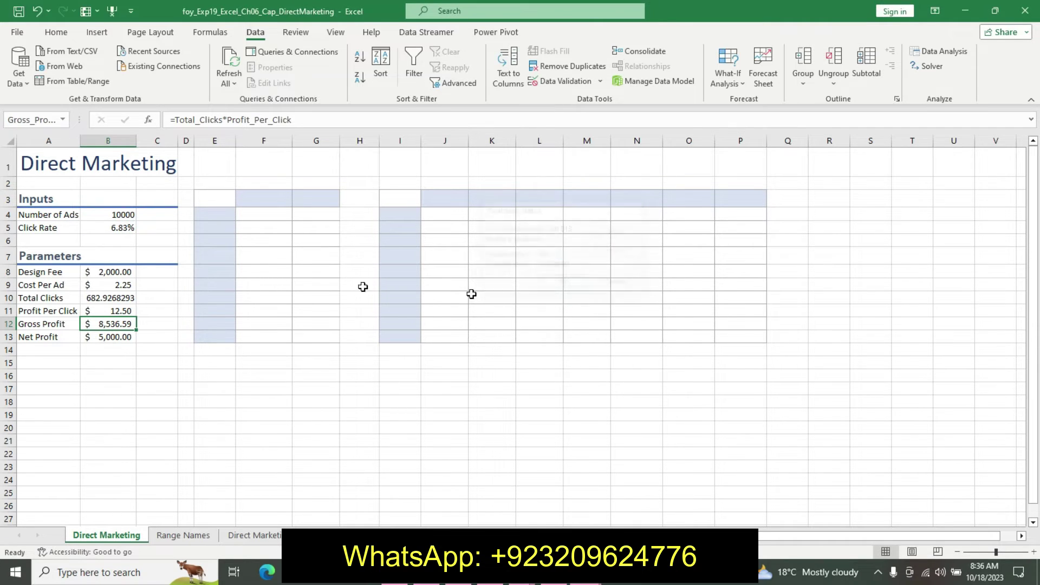
# Undo the step 6 emphasis in Word and scroll down to step 7
pyautogui.click(563, 583)
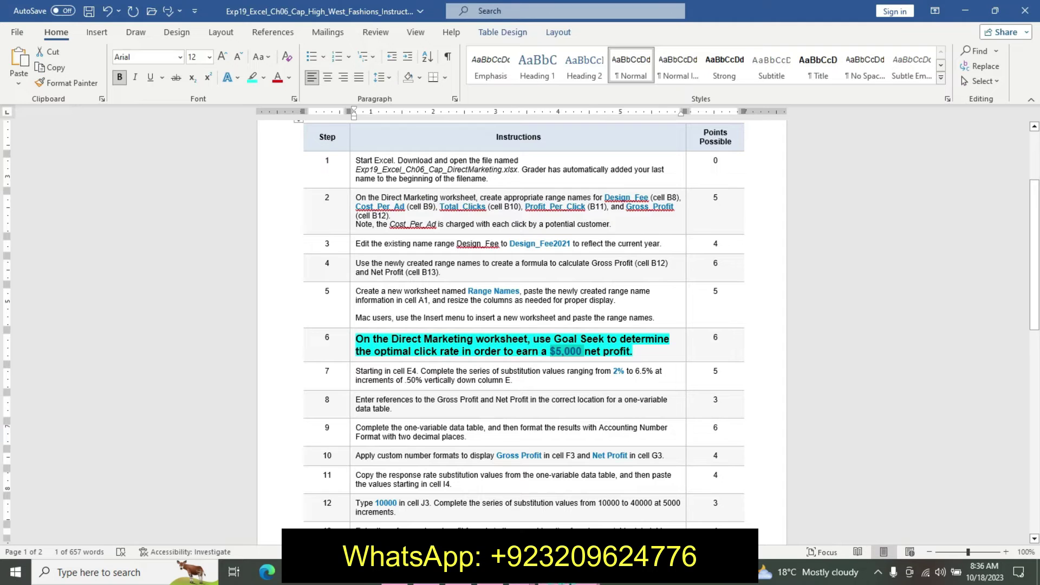
pyautogui.hotkey('ctrl', 'z')
pyautogui.hotkey('ctrl', 'z')
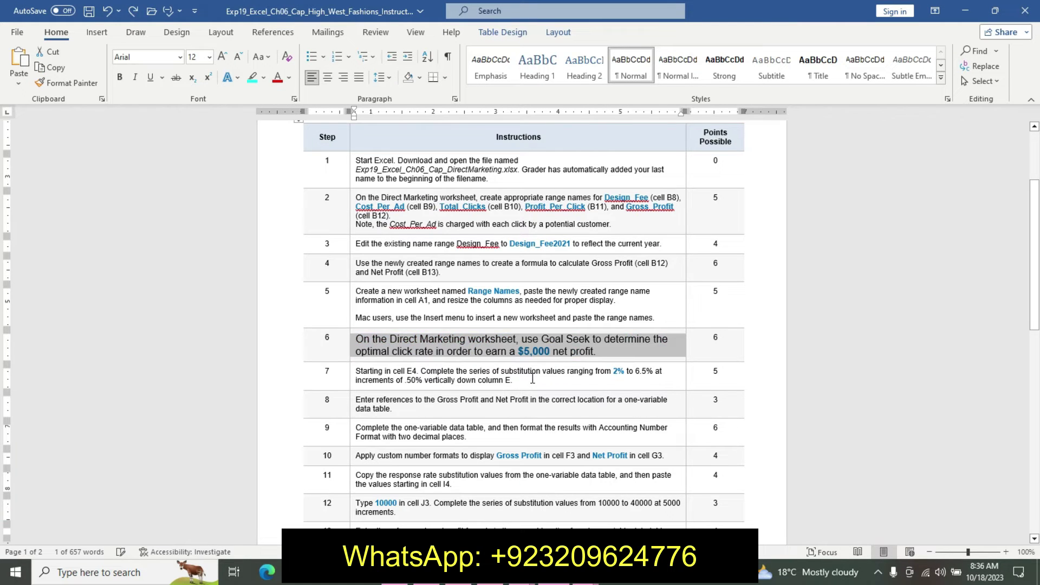
pyautogui.hotkey('ctrl', 'Home')
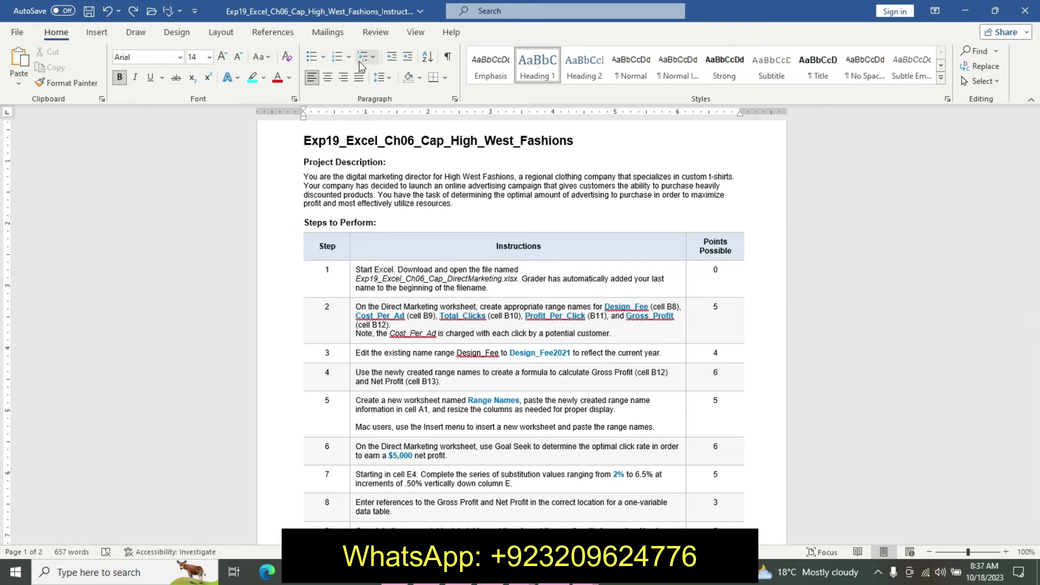
pyautogui.click(328, 77)
pyautogui.moveTo(1034, 246); pyautogui.dragTo(1036, 273)
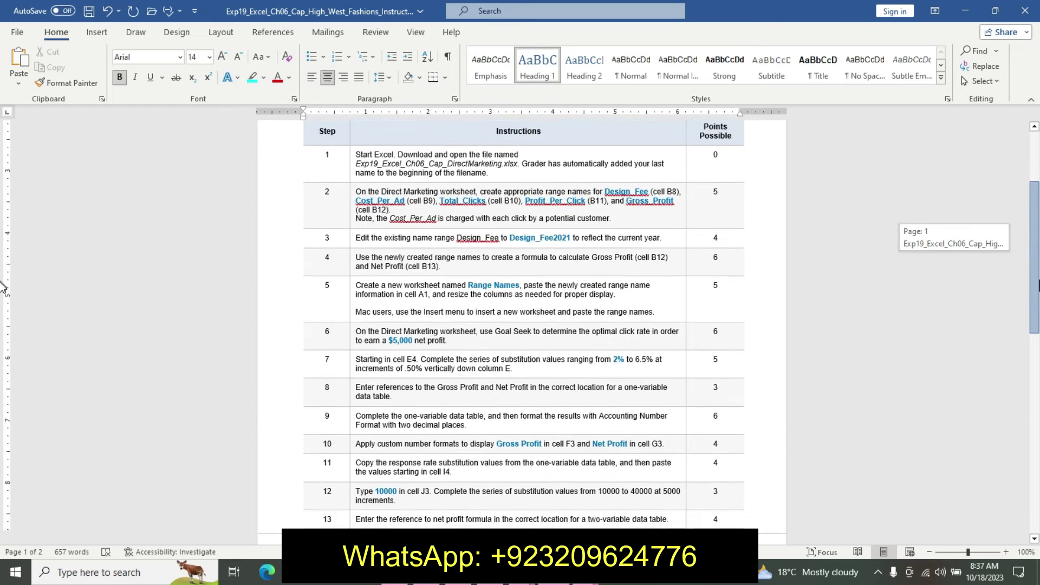
pyautogui.moveTo(1038, 274); pyautogui.dragTo(1036, 304)
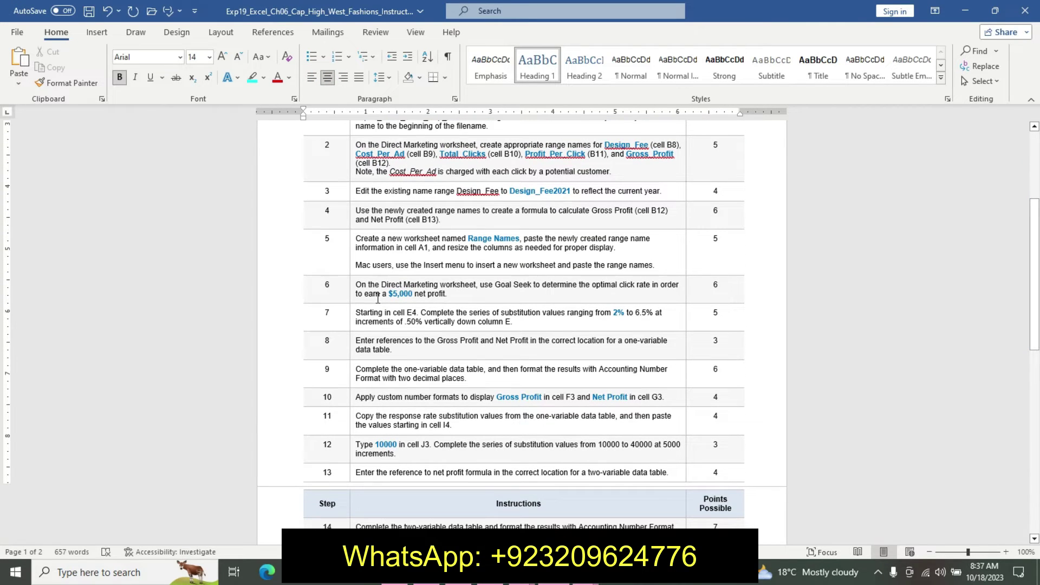
# Make the step 7 instruction bold, 12 pt, with cyan highlighting
pyautogui.click(353, 313)
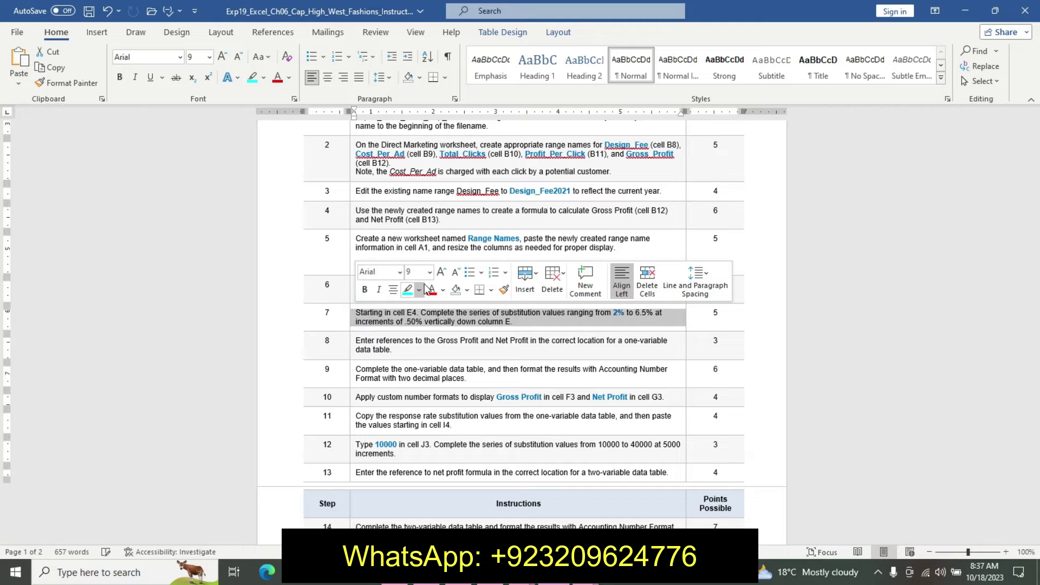
pyautogui.click(428, 272)
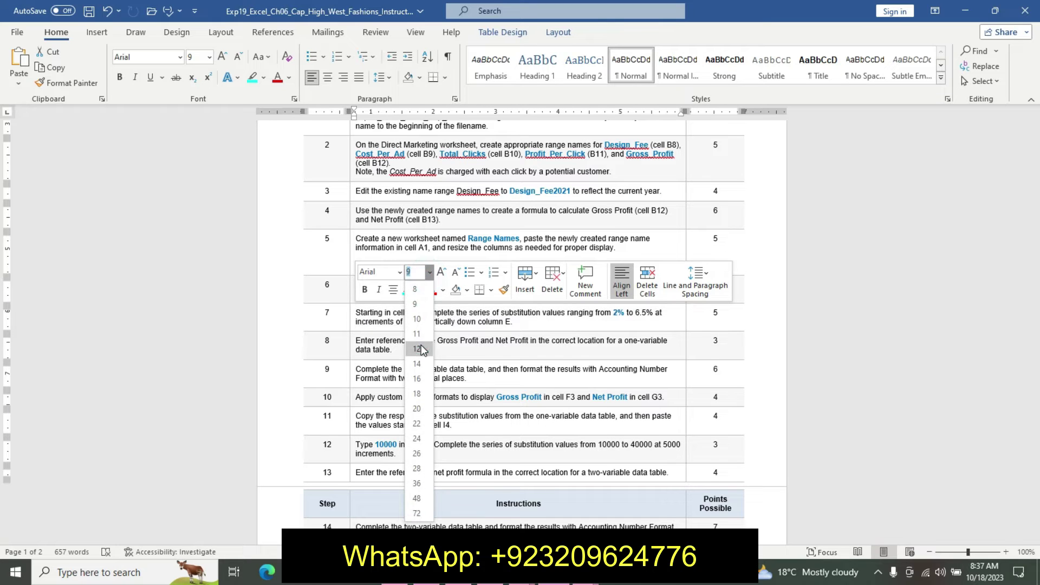
pyautogui.click(420, 345)
pyautogui.click(366, 290)
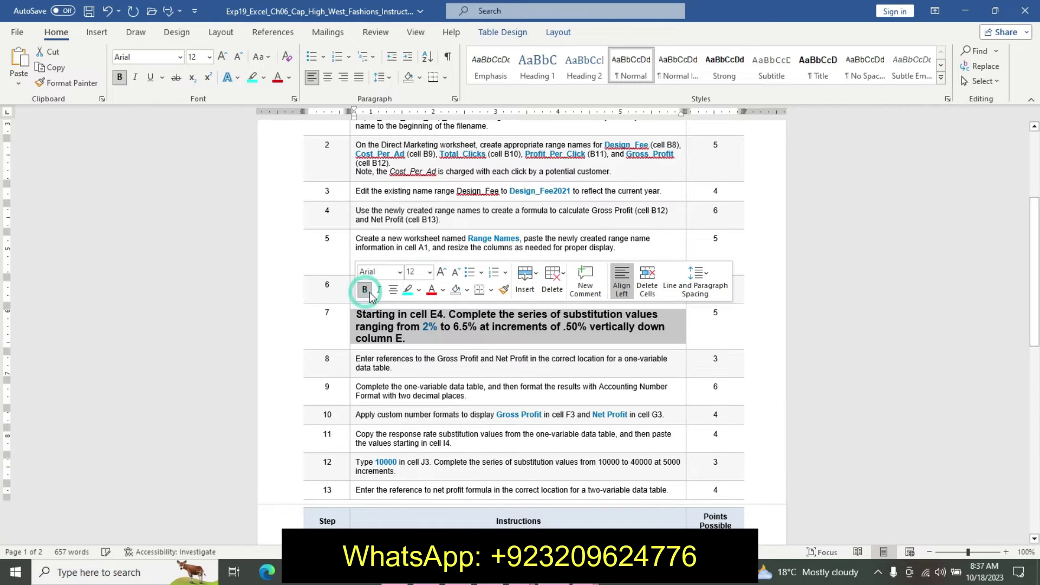
pyautogui.click(407, 290)
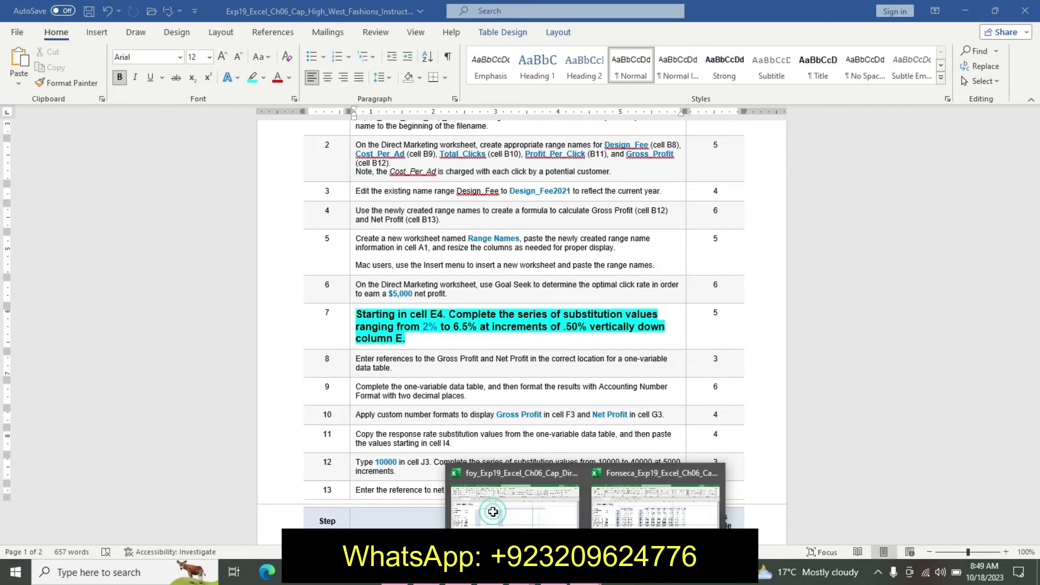
pyautogui.click(496, 512)
# Enter 2% in E4 and show it with one decimal place
pyautogui.click(214, 212)
pyautogui.write('2%')
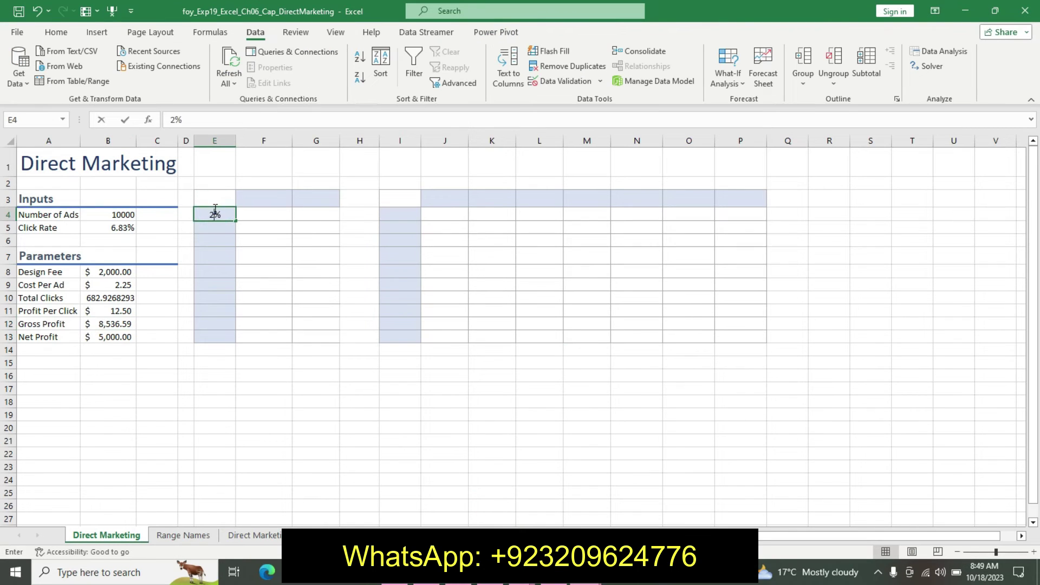
pyautogui.write('.0')
pyautogui.press('Return')
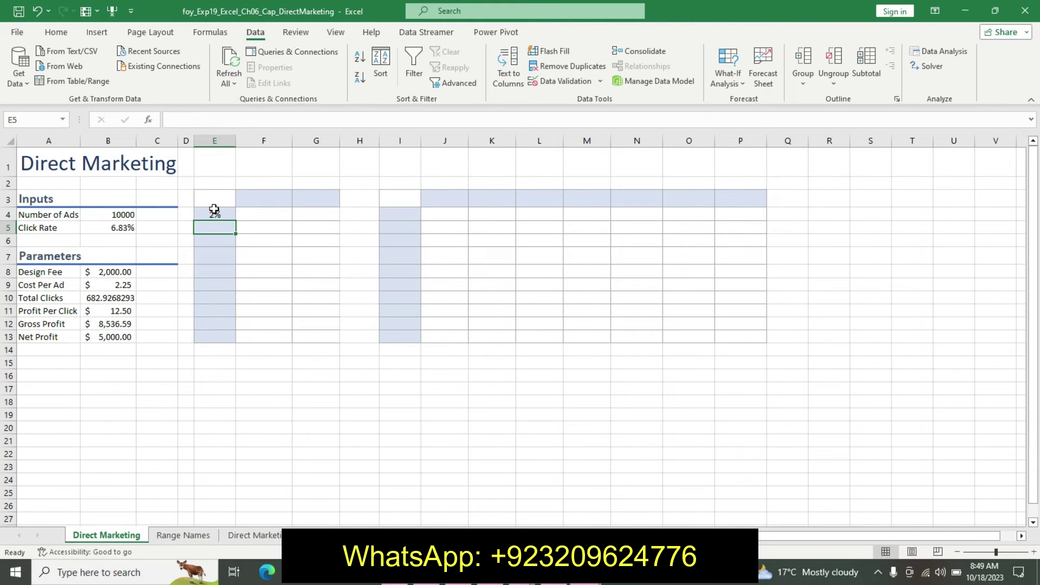
pyautogui.click(215, 211)
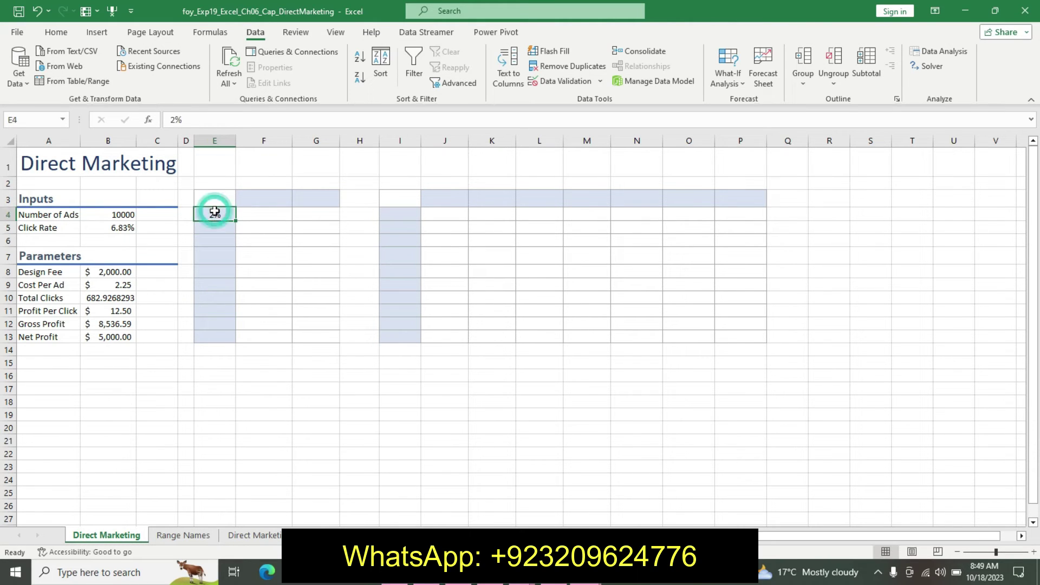
pyautogui.click(63, 38)
pyautogui.click(513, 77)
# Enter 2.5% in E5 with one decimal and extend the E4:E5 series down to E13
pyautogui.click(220, 225)
pyautogui.write('2%')
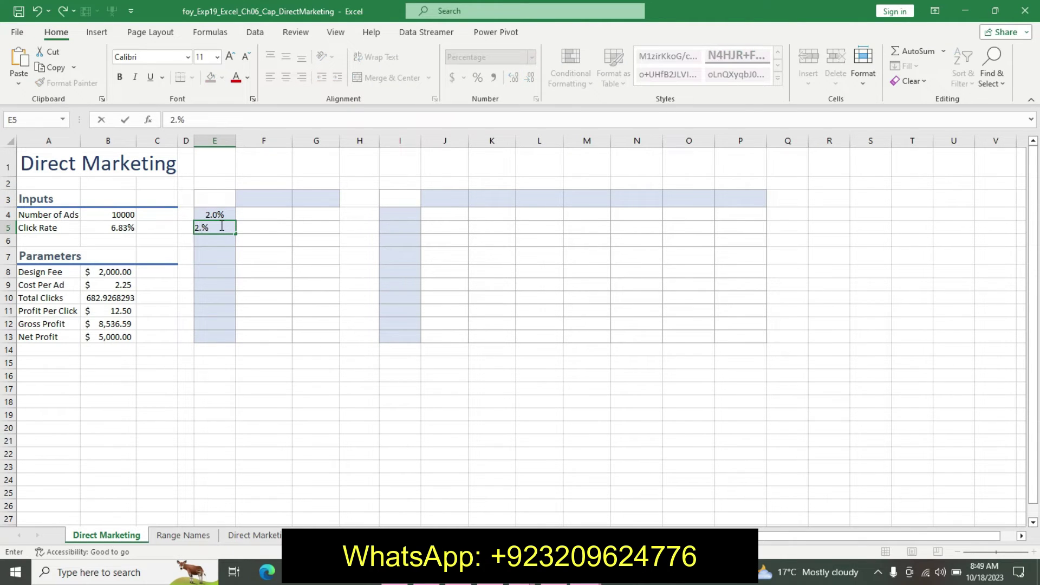
pyautogui.press('Return')
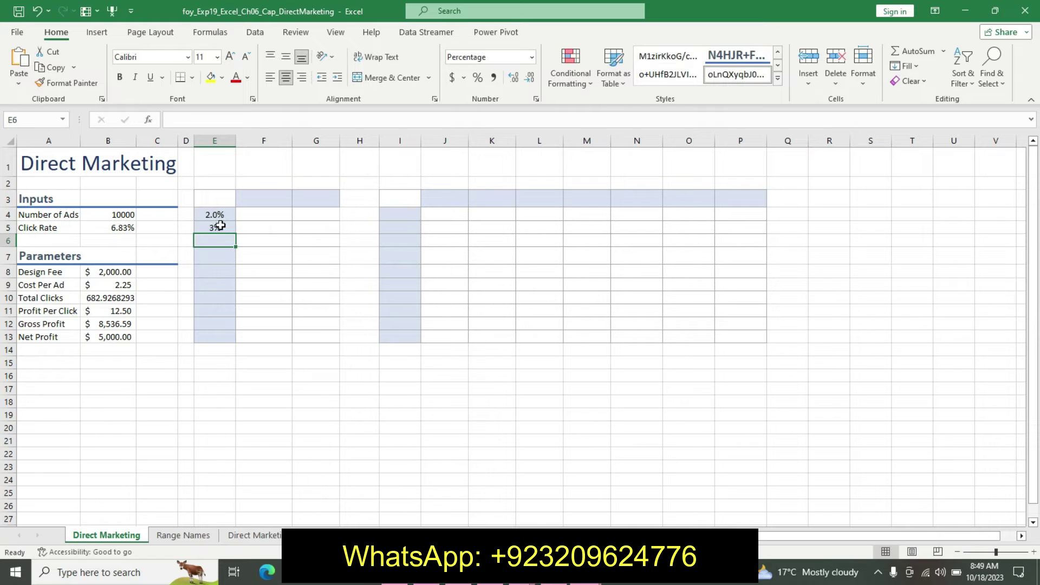
pyautogui.click(215, 227)
pyautogui.click(513, 78)
pyautogui.moveTo(219, 215); pyautogui.dragTo(215, 340)
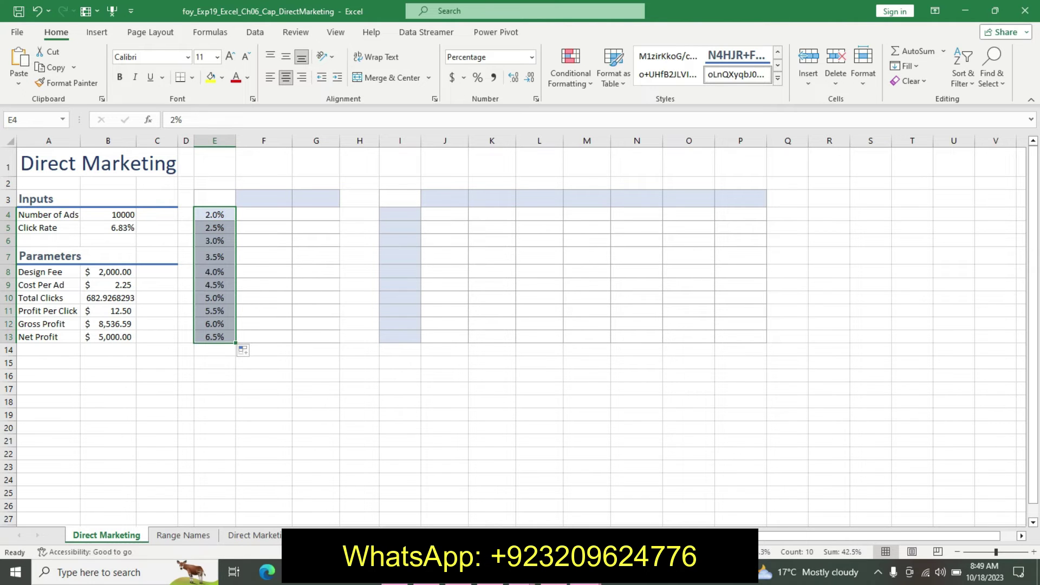
pyautogui.hotkey('alt', 'Tab')
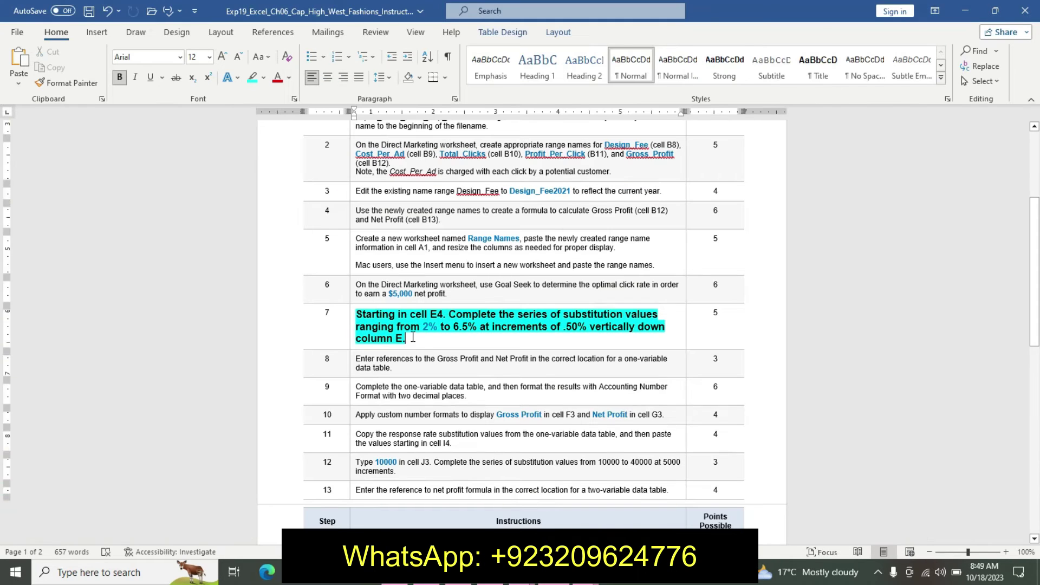
# Return step 7 to plain text and make step 8 bold, 14 pt with cyan highlighting
pyautogui.hotkey('ctrl', 'z')
pyautogui.hotkey('ctrl', 'z')
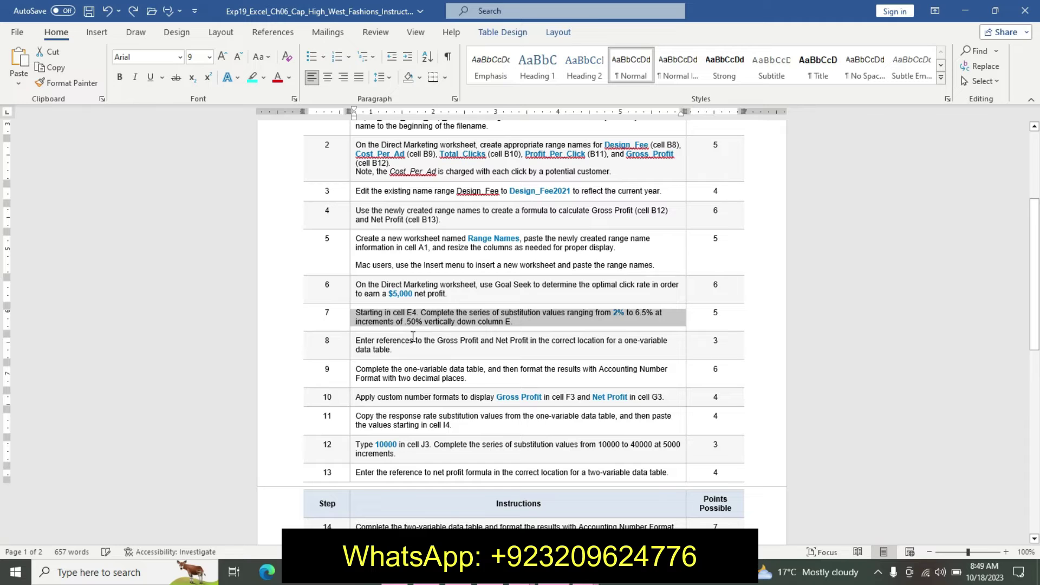
pyautogui.click(352, 349)
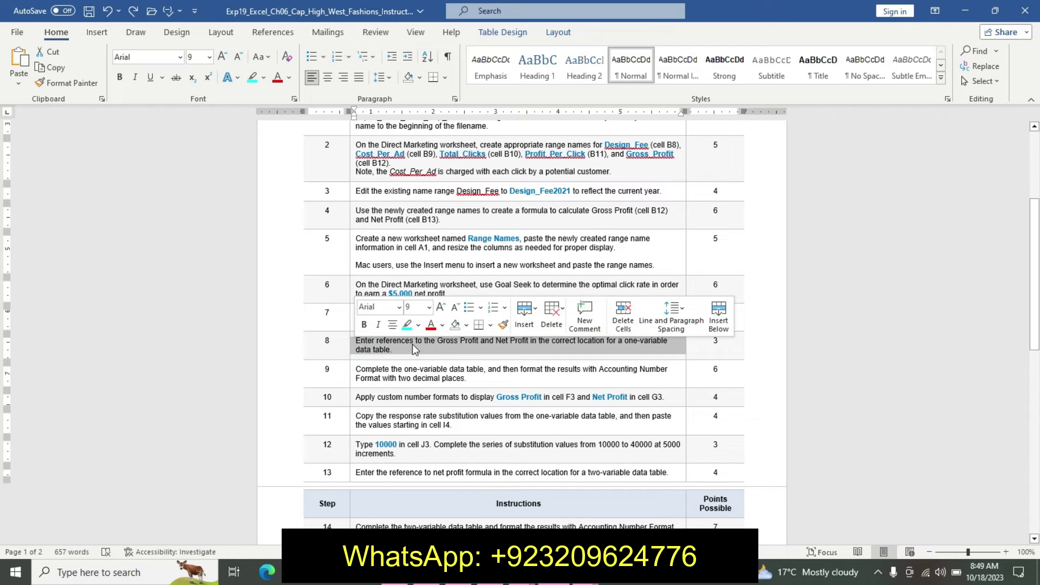
pyautogui.click(429, 307)
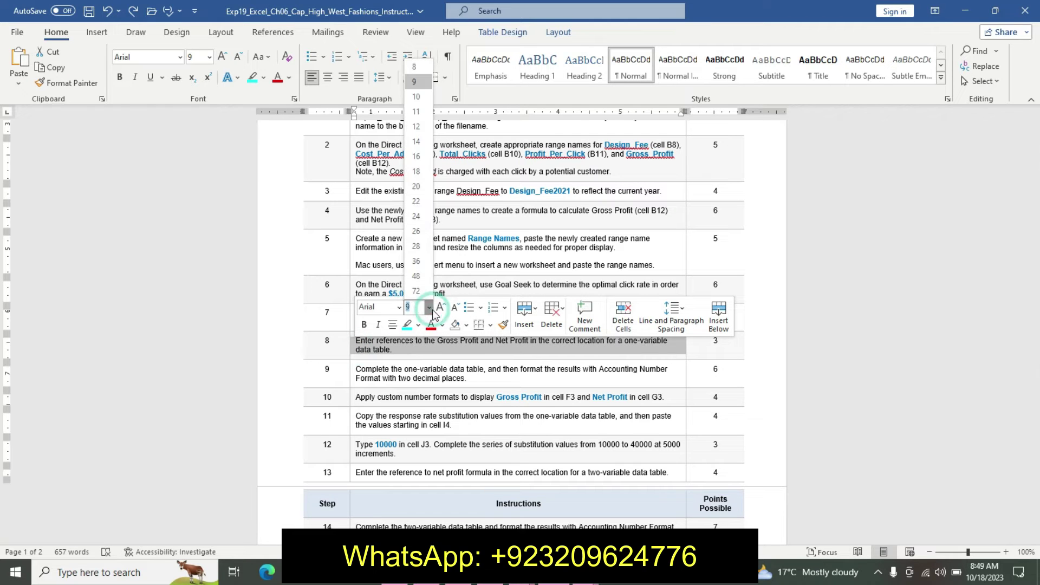
pyautogui.click(416, 142)
pyautogui.click(363, 324)
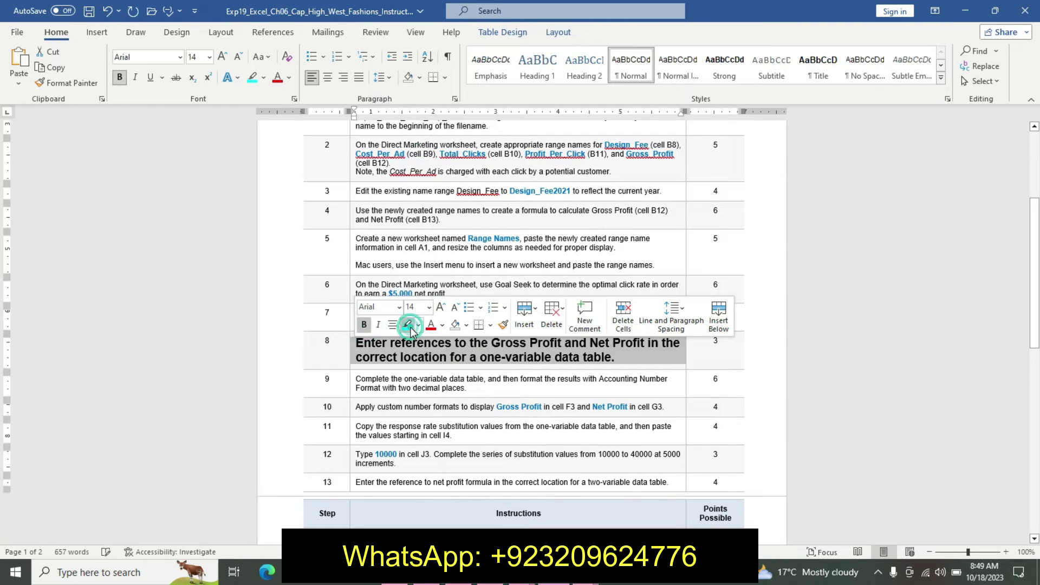
pyautogui.click(406, 325)
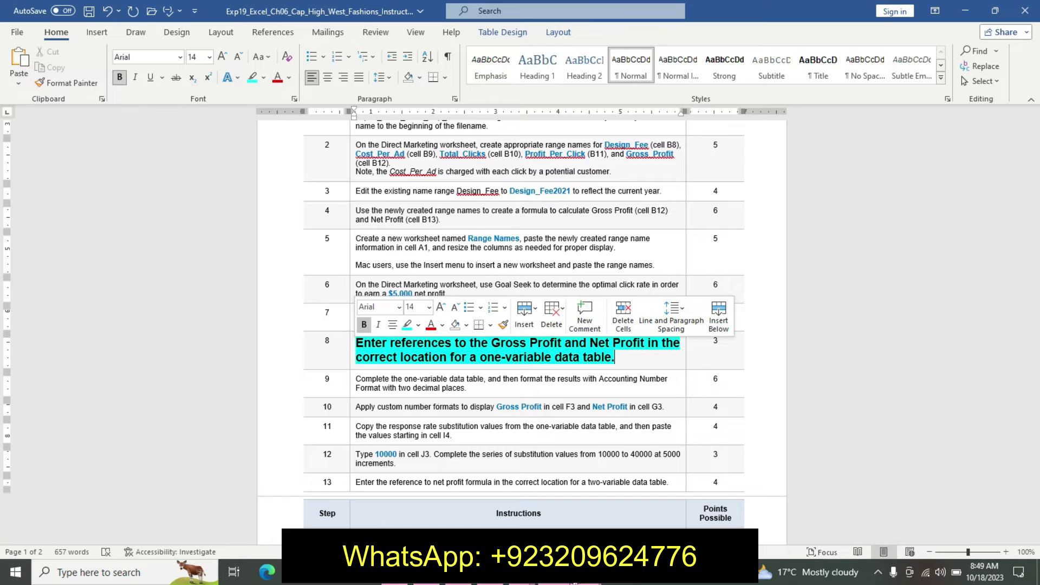
pyautogui.click(514, 493)
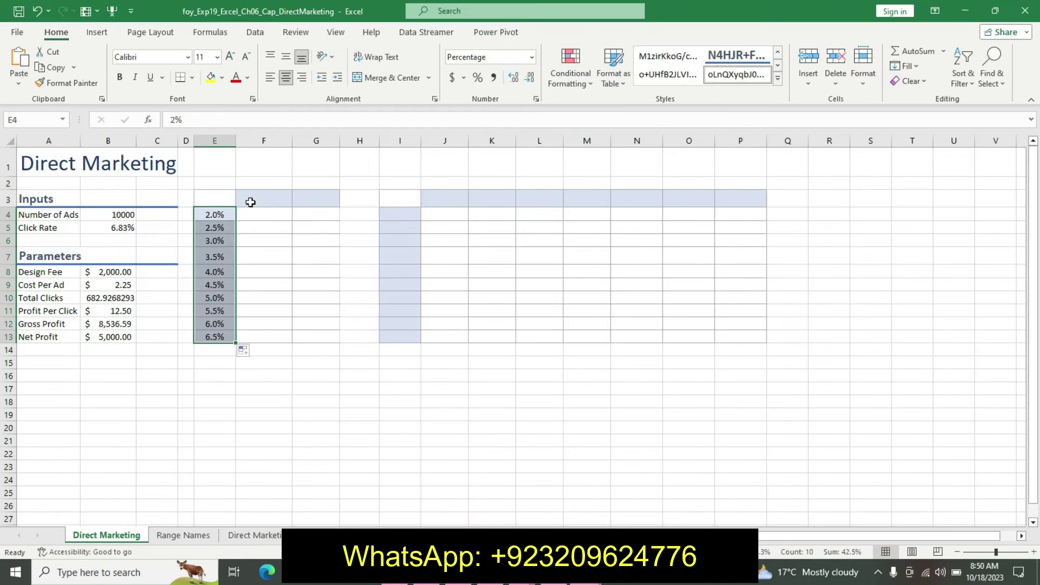
# Link F3 to Gross Profit (=B12) and G3 to Net Profit (=B13)
pyautogui.click(250, 202)
pyautogui.write('=')
pyautogui.click(103, 320)
pyautogui.press('Return')
pyautogui.click(301, 201)
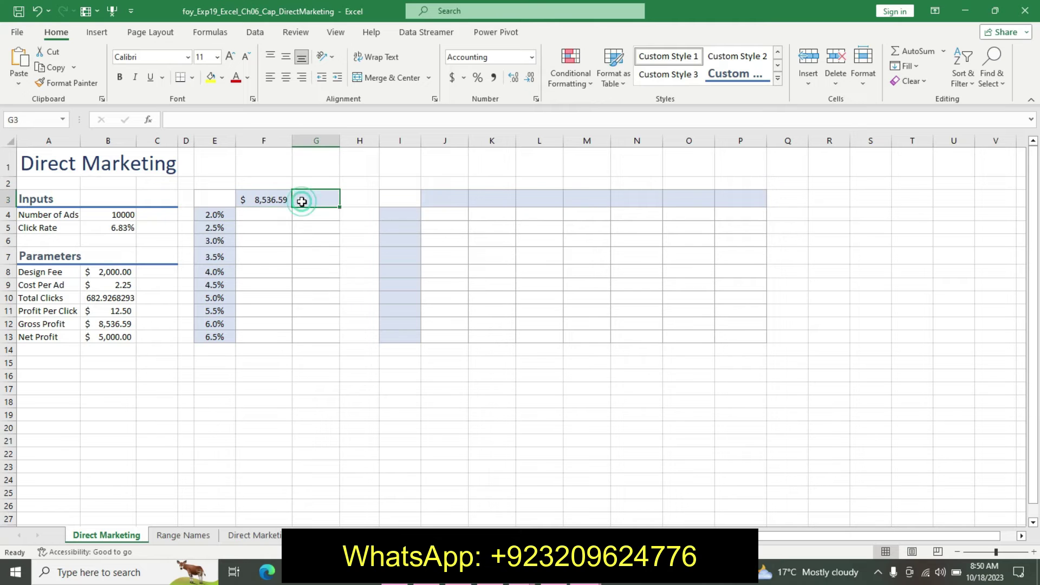
pyautogui.write('=')
pyautogui.click(112, 337)
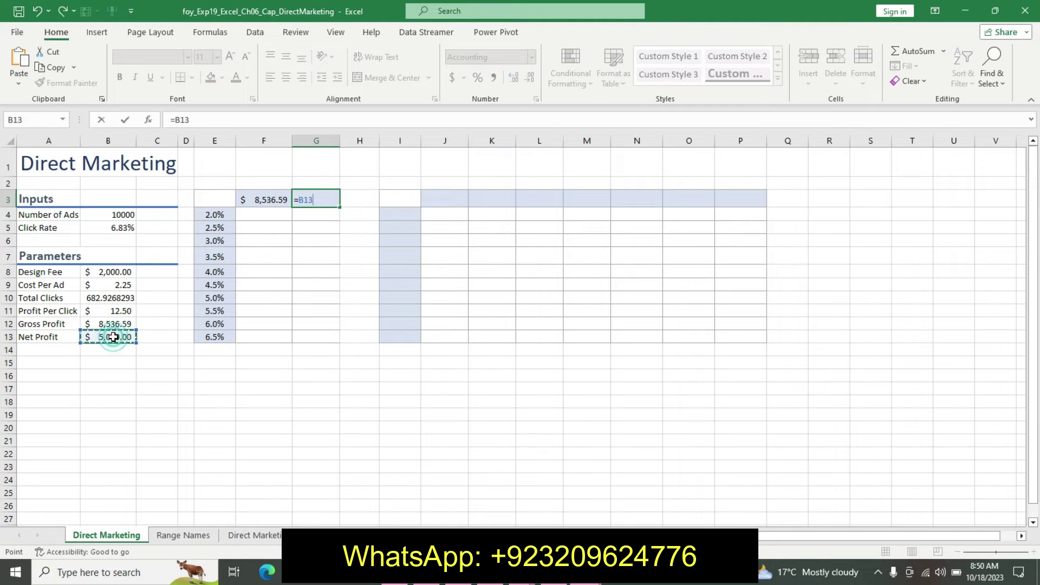
pyautogui.press('Return')
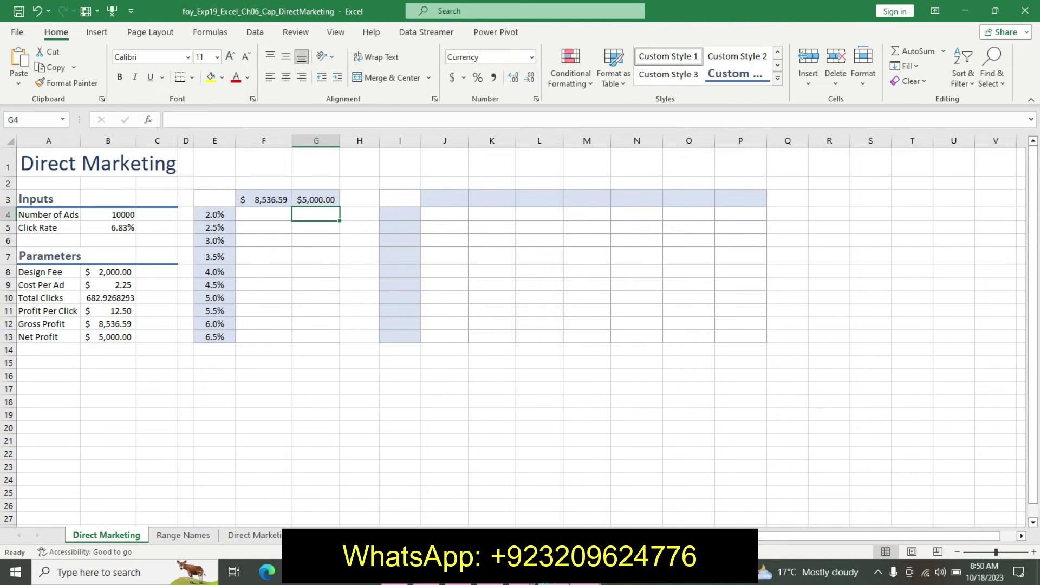
pyautogui.hotkey('alt', 'Tab')
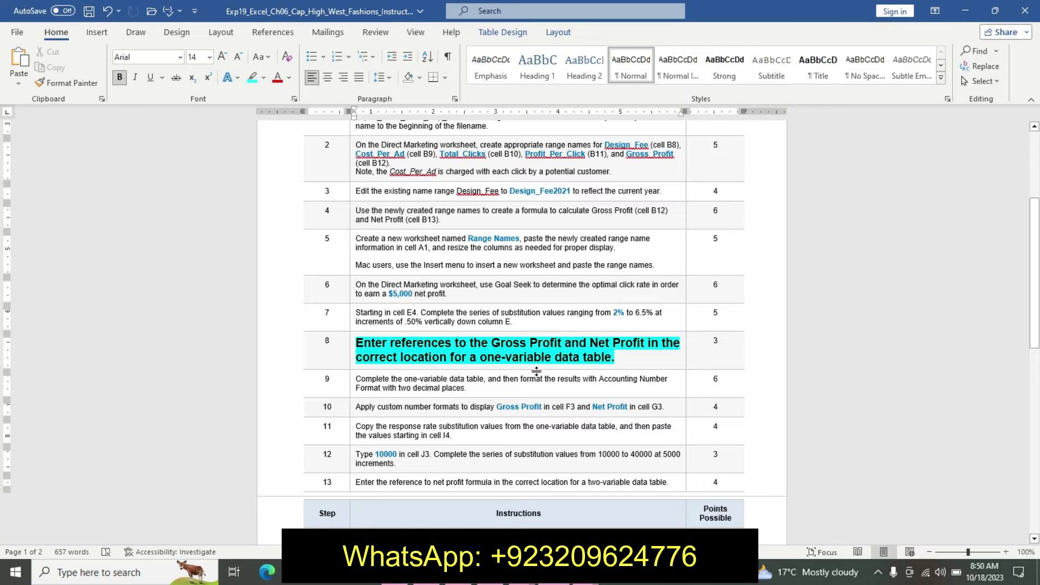
pyautogui.hotkey('ctrl', 'z')
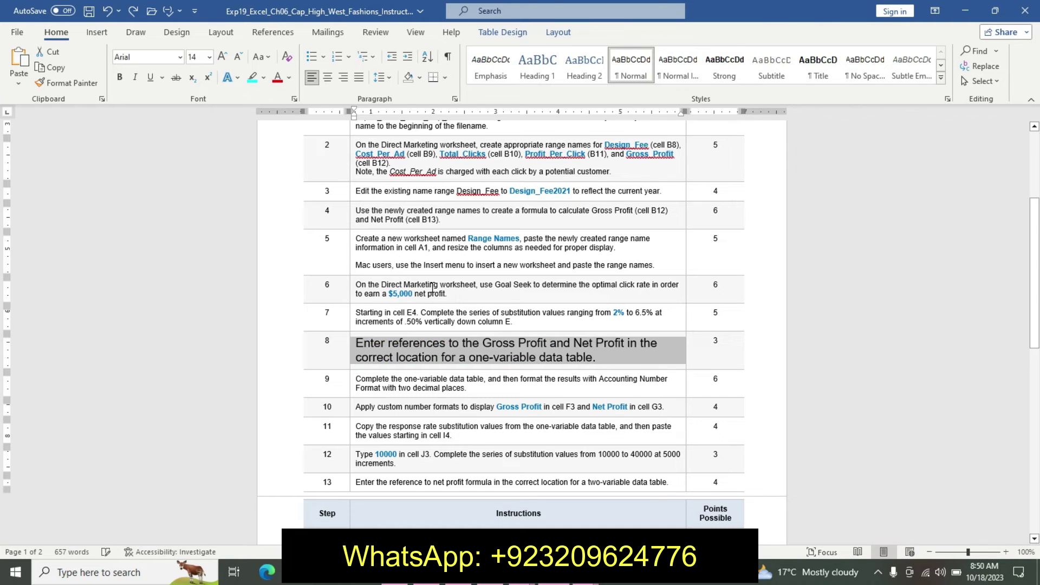
pyautogui.hotkey('ctrl', 'z')
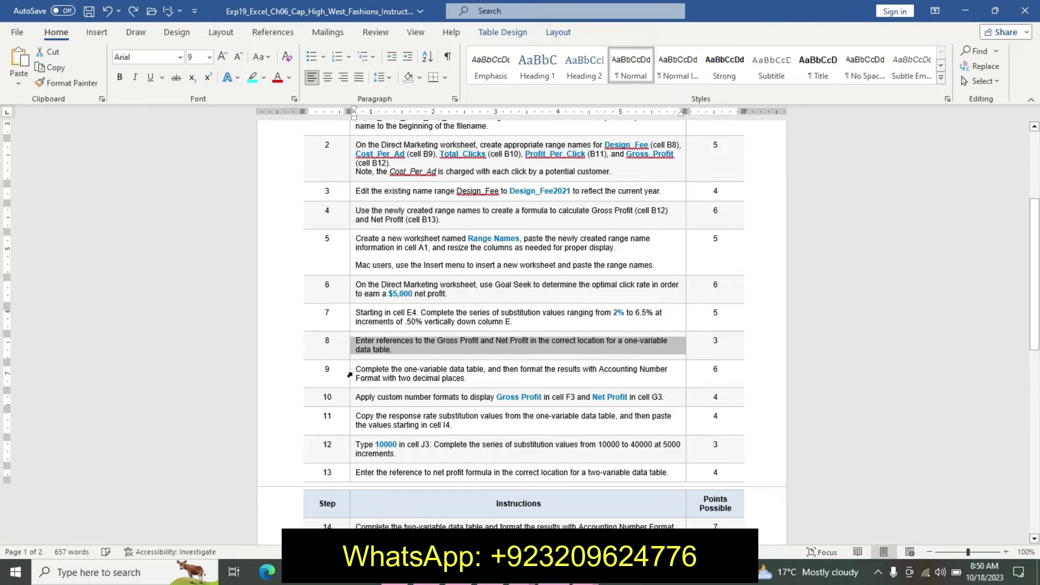
pyautogui.click(350, 375)
pyautogui.click(427, 332)
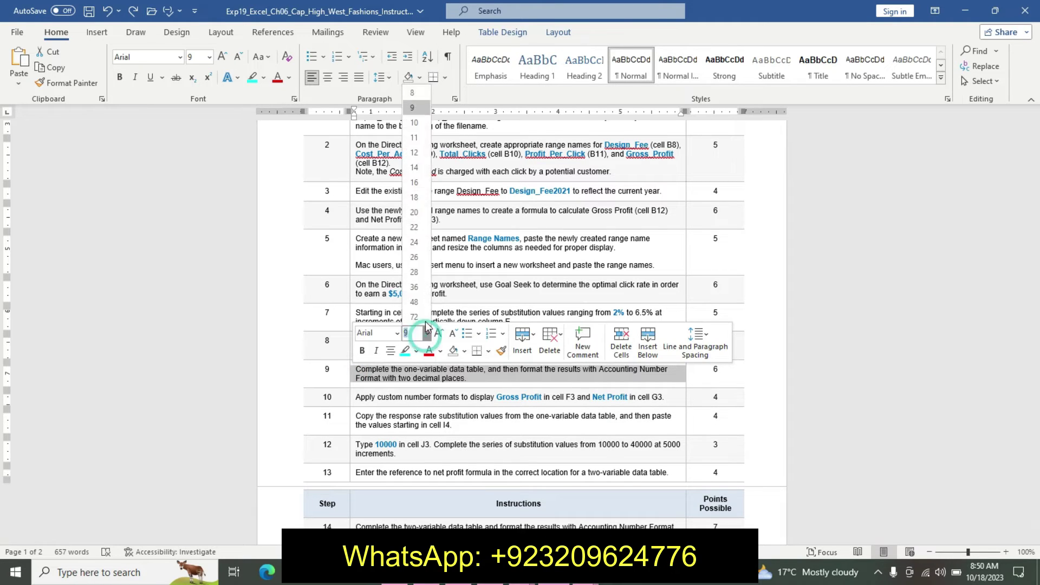
pyautogui.click(414, 153)
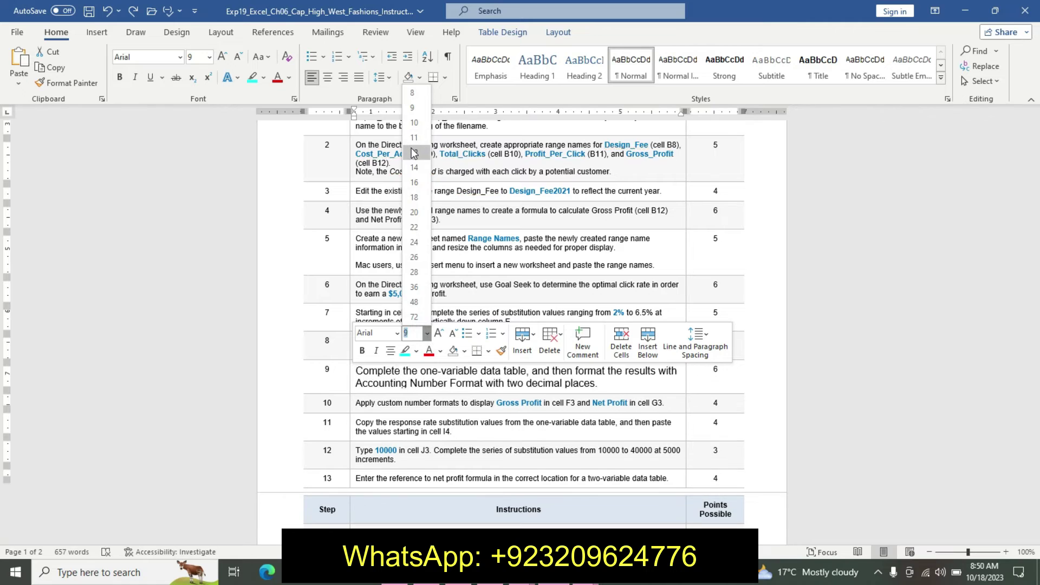
pyautogui.click(362, 350)
pyautogui.click(405, 351)
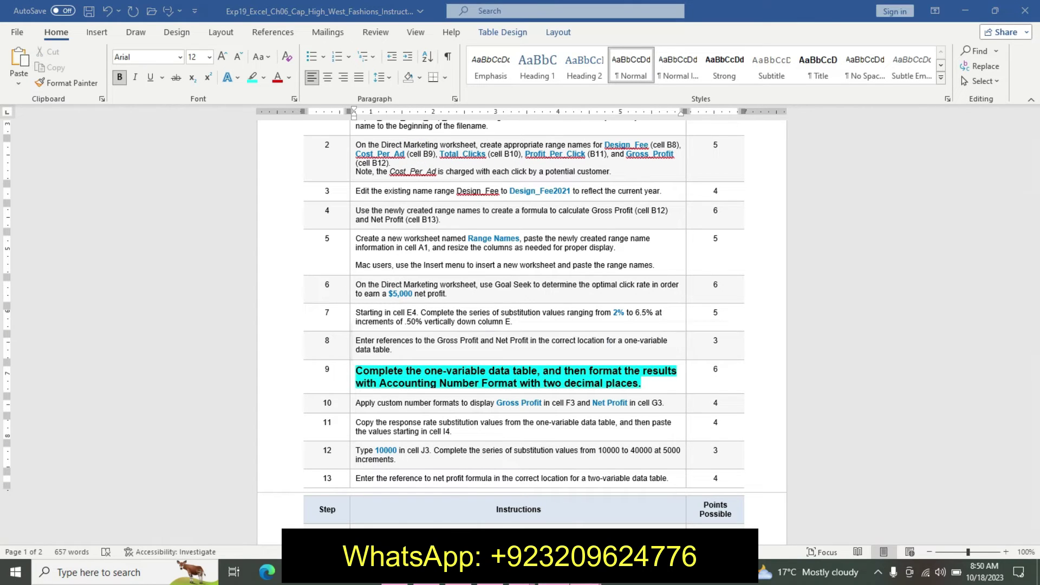
# Select the data table range E3:G13 and check step 9 of the instructions
pyautogui.click(509, 490)
pyautogui.moveTo(214, 195); pyautogui.dragTo(317, 333)
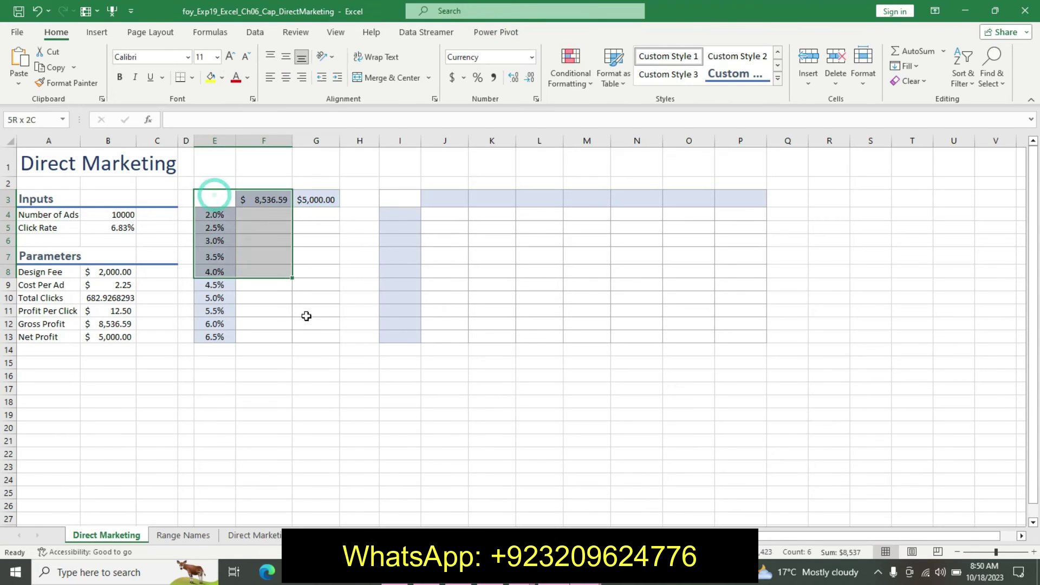
pyautogui.click(556, 582)
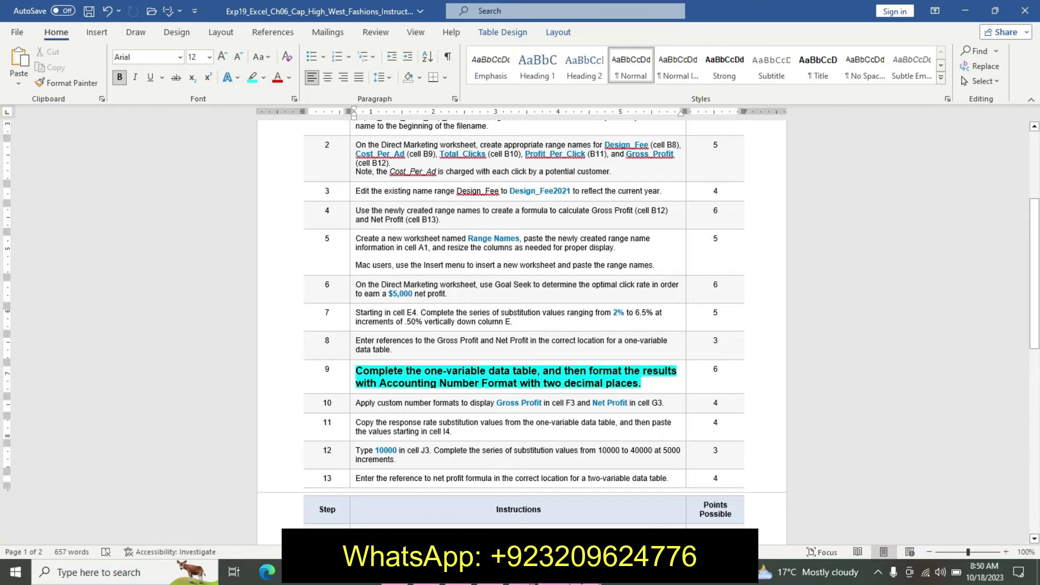
pyautogui.moveTo(392, 572)
pyautogui.click(509, 490)
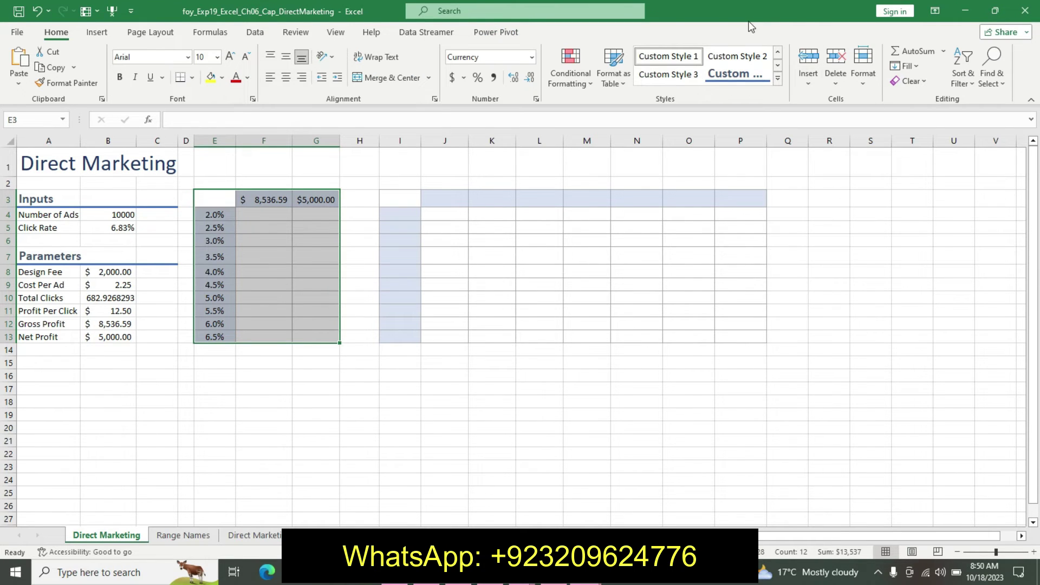
# Create a data table on E3:G13 with row input B4 and column input B5
pyautogui.click(260, 33)
pyautogui.click(728, 68)
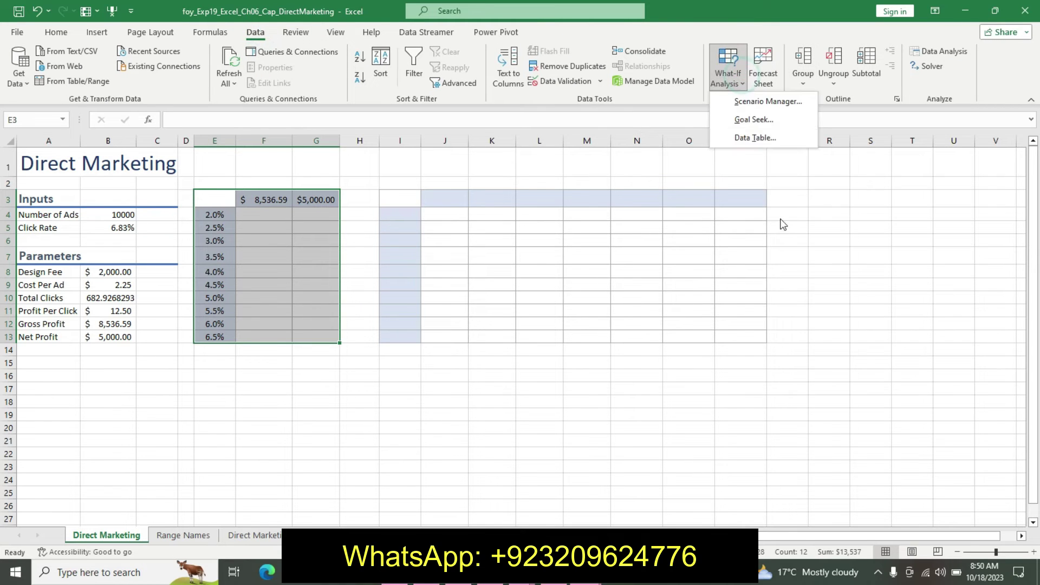
pyautogui.click(758, 138)
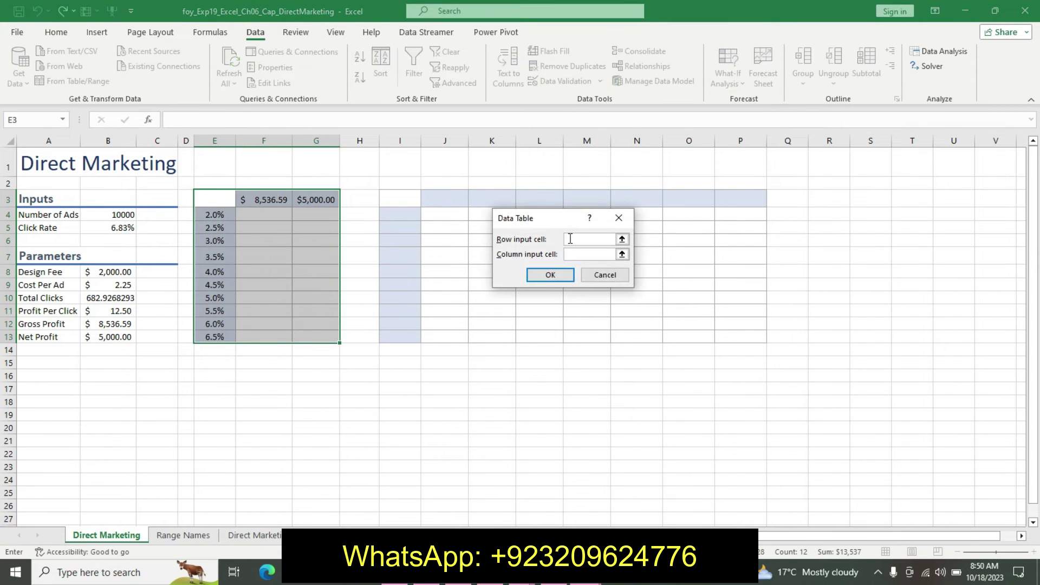
pyautogui.click(131, 215)
pyautogui.click(573, 252)
pyautogui.click(108, 229)
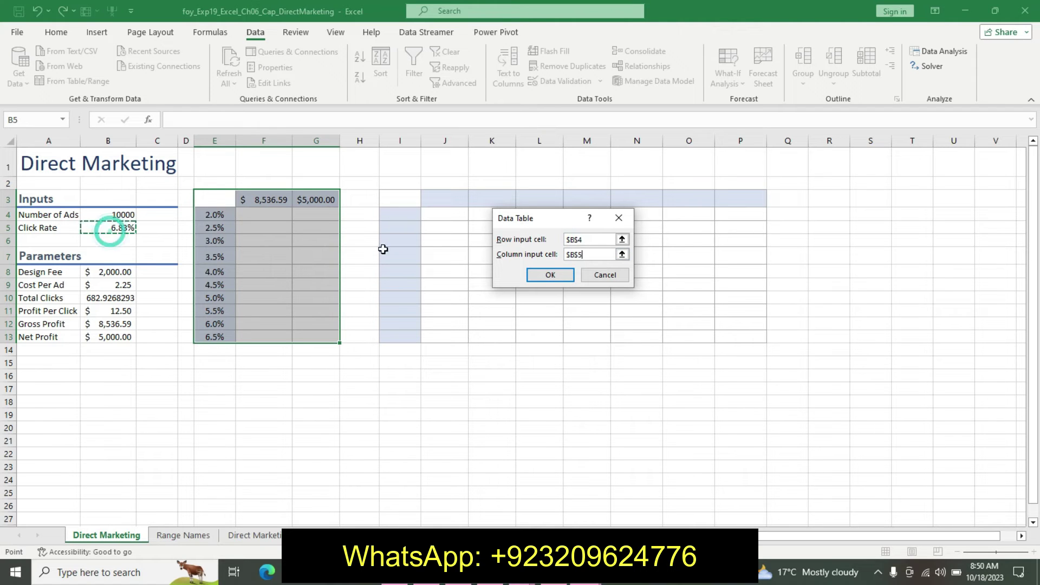
pyautogui.click(550, 275)
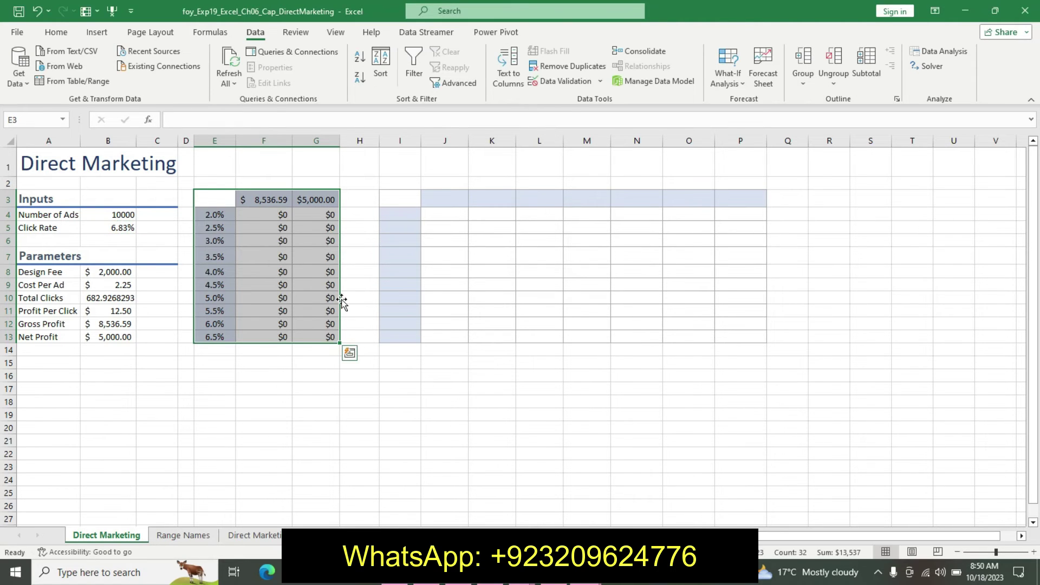
pyautogui.hotkey('ctrl', 'pagedown')
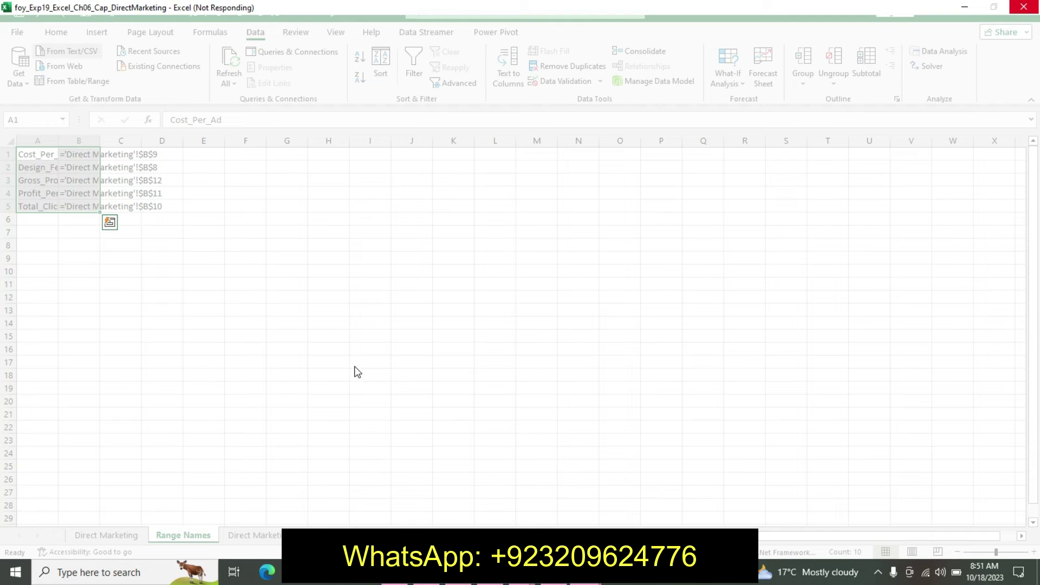
# AutoFit columns A and B on the Range Names sheet to their contents
pyautogui.hotkey('alt', 'Tab')
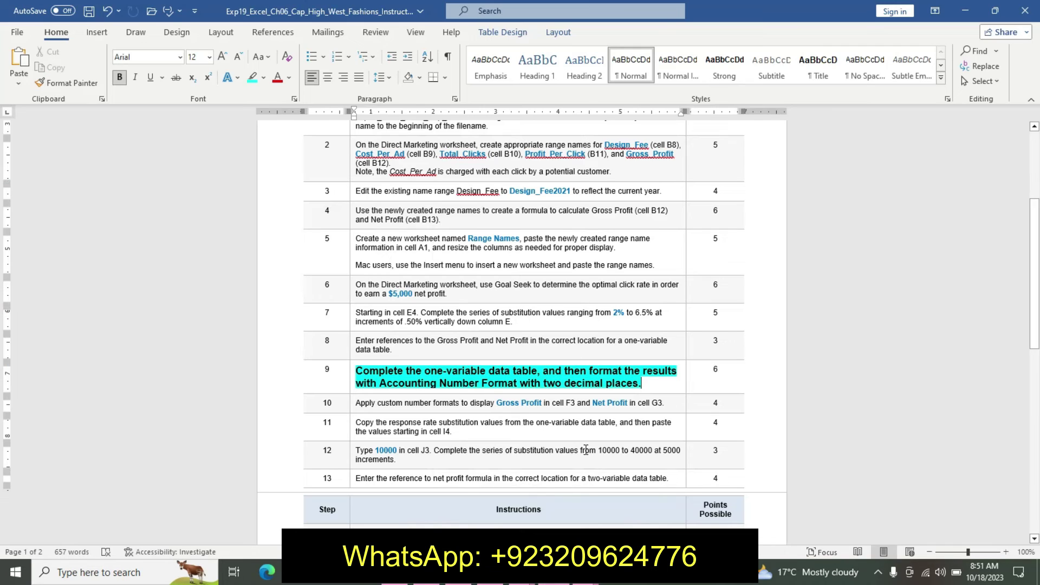
pyautogui.hotkey('alt', 'Tab')
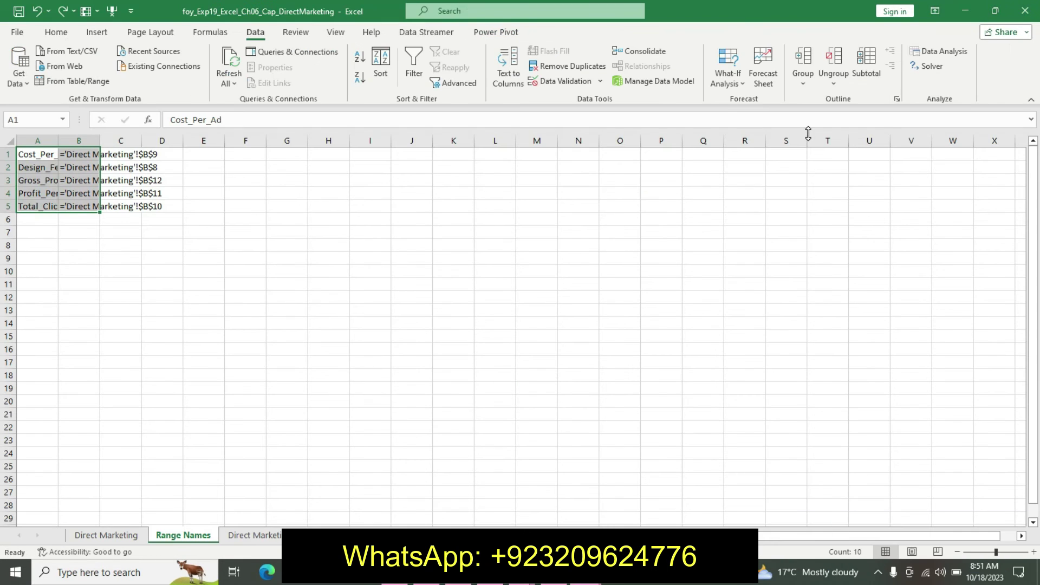
pyautogui.click(56, 32)
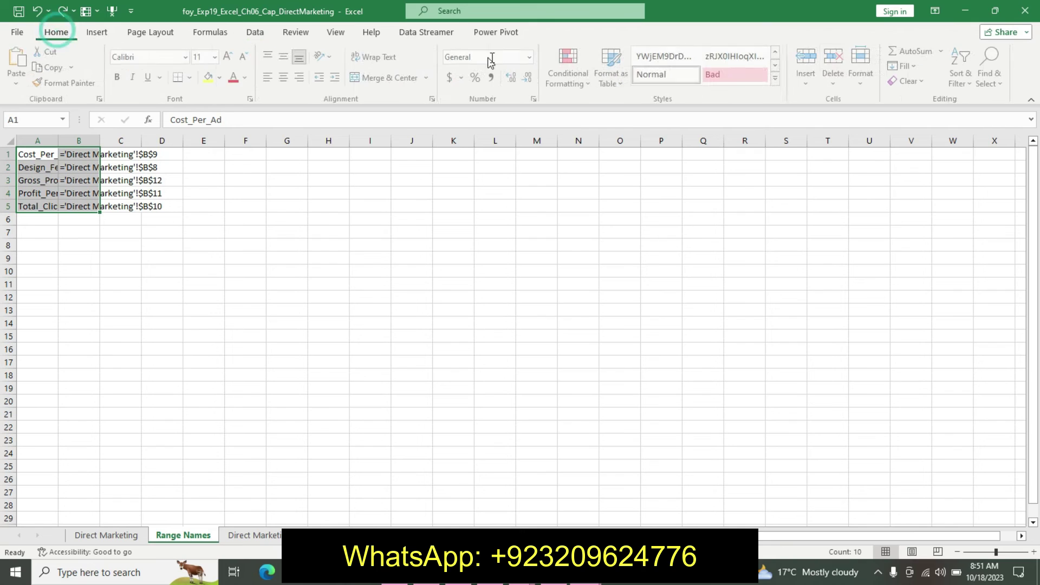
pyautogui.click(865, 81)
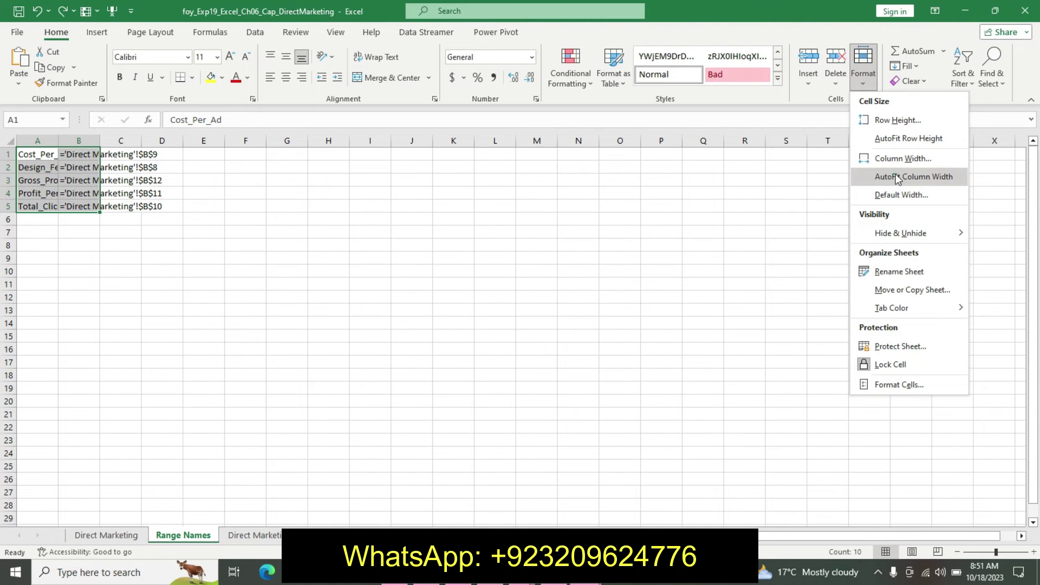
pyautogui.click(893, 176)
# On the Direct Marketing sheet, clear the $0 results from F4:G13 and reselect E3:G13
pyautogui.click(107, 536)
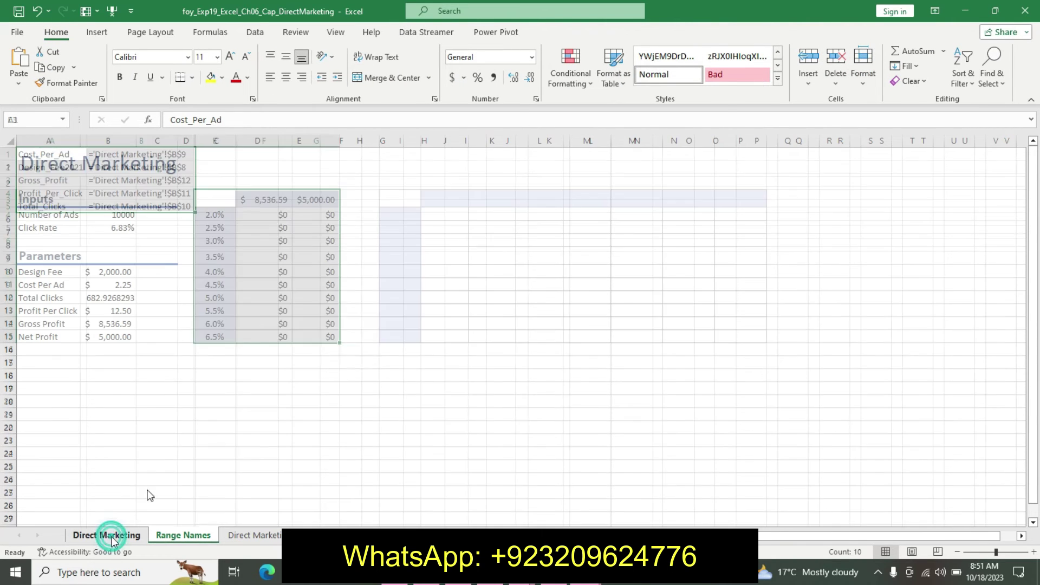
pyautogui.moveTo(253, 215); pyautogui.dragTo(306, 338)
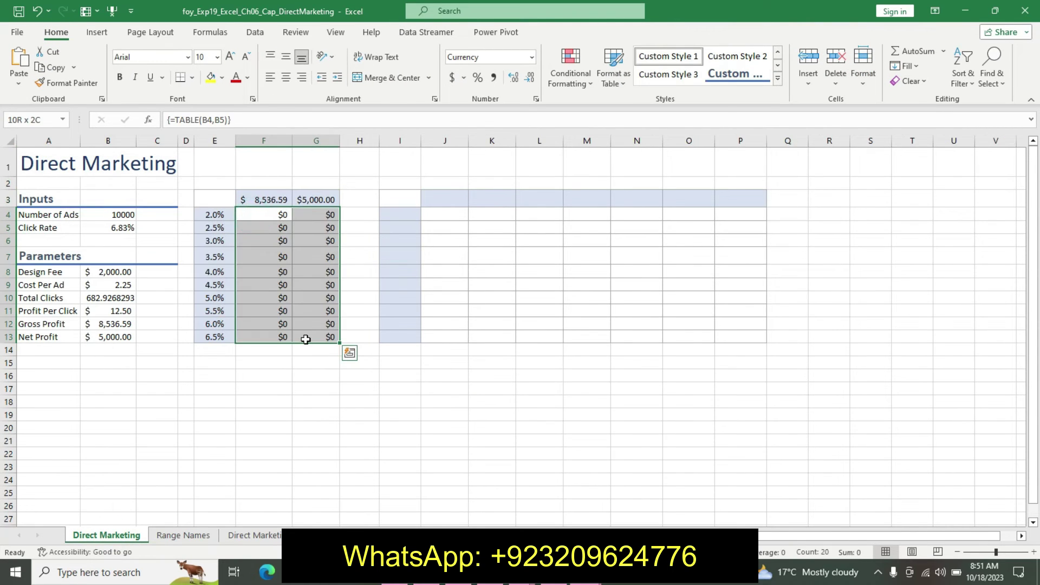
pyautogui.press('Delete')
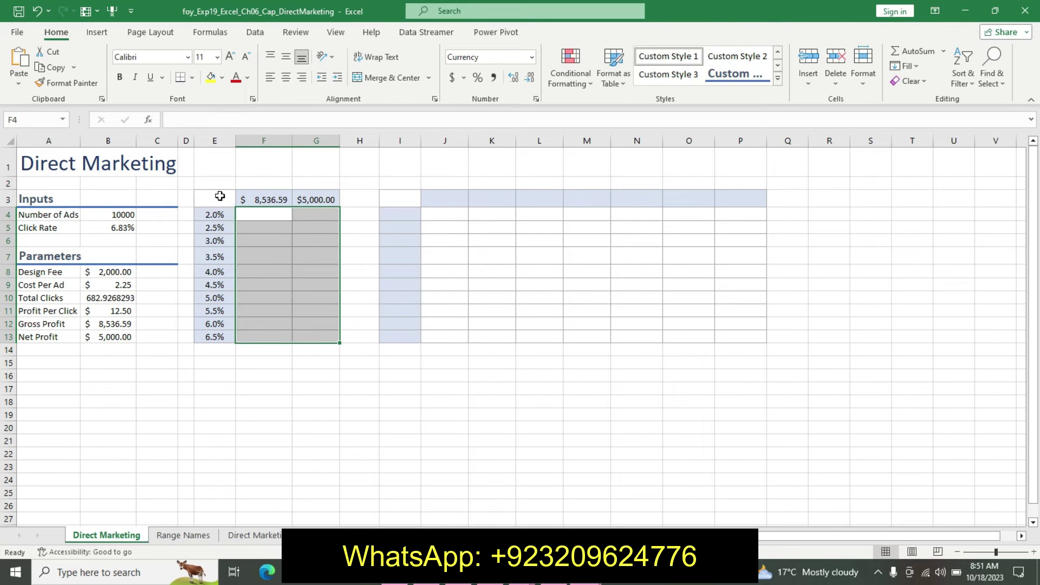
pyautogui.moveTo(219, 196); pyautogui.dragTo(315, 336)
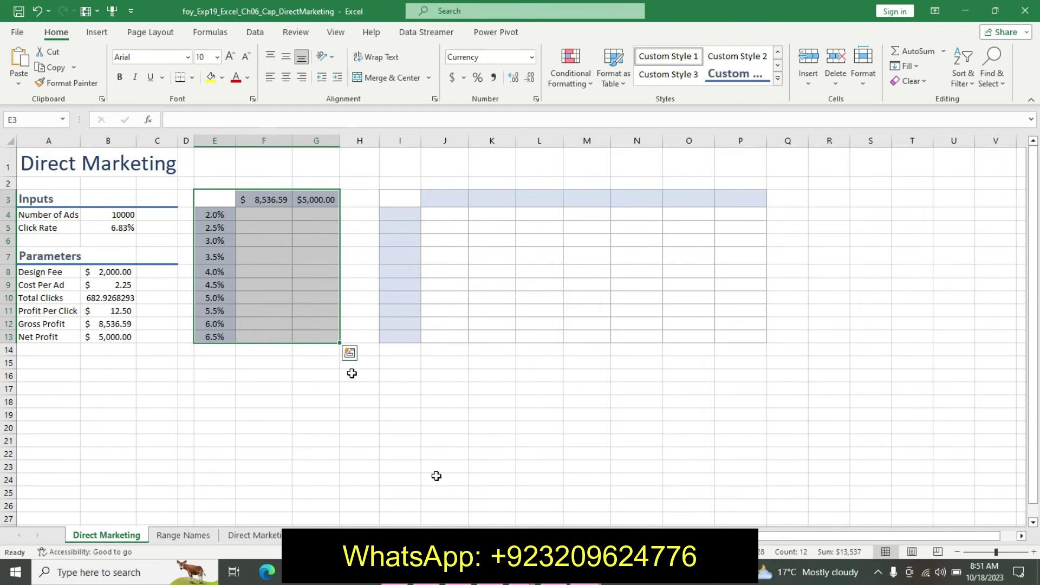
pyautogui.hotkey('alt', 'Tab')
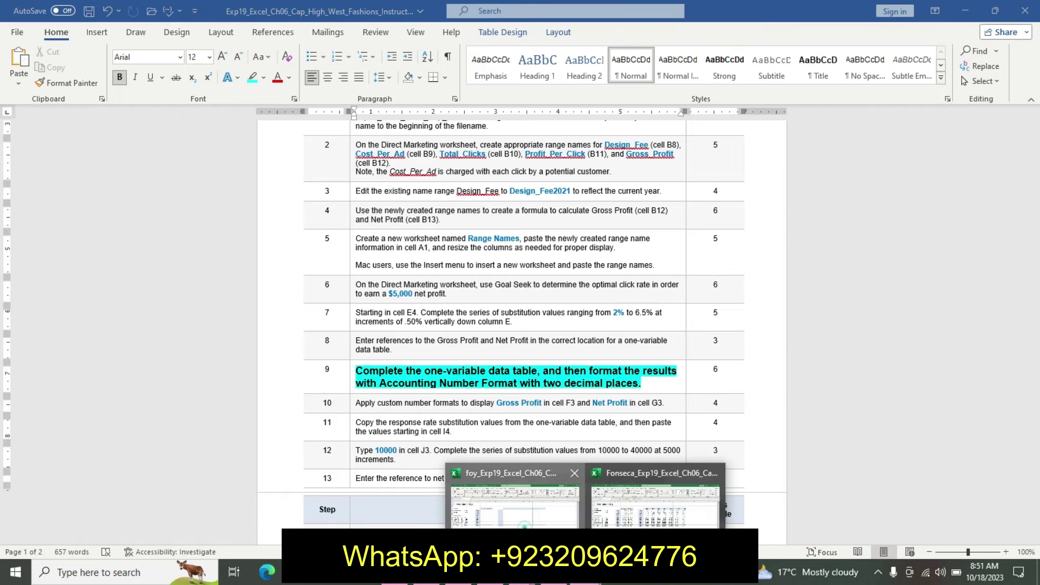
pyautogui.hotkey('alt', 'Tab')
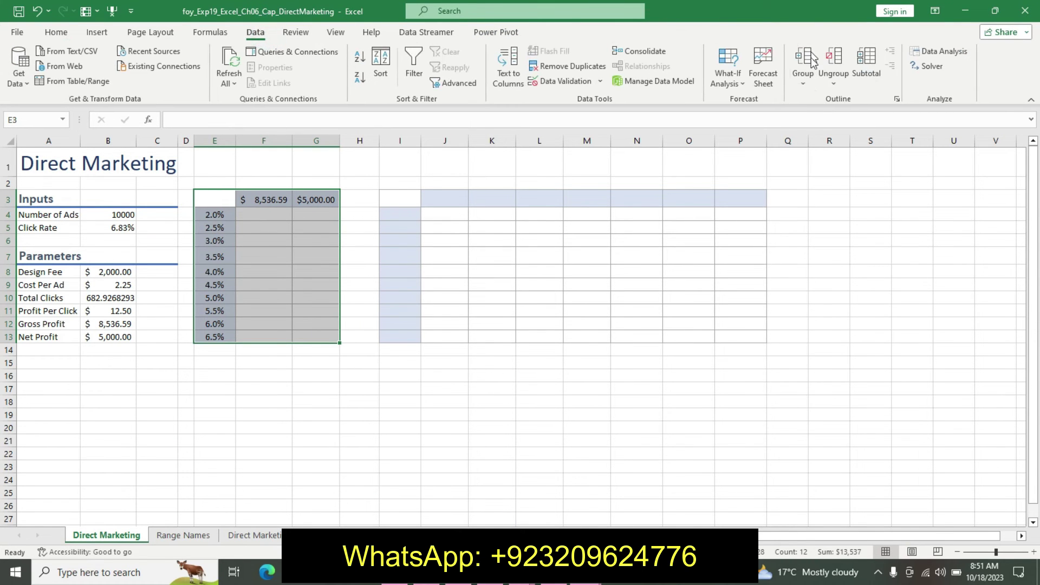
pyautogui.click(727, 80)
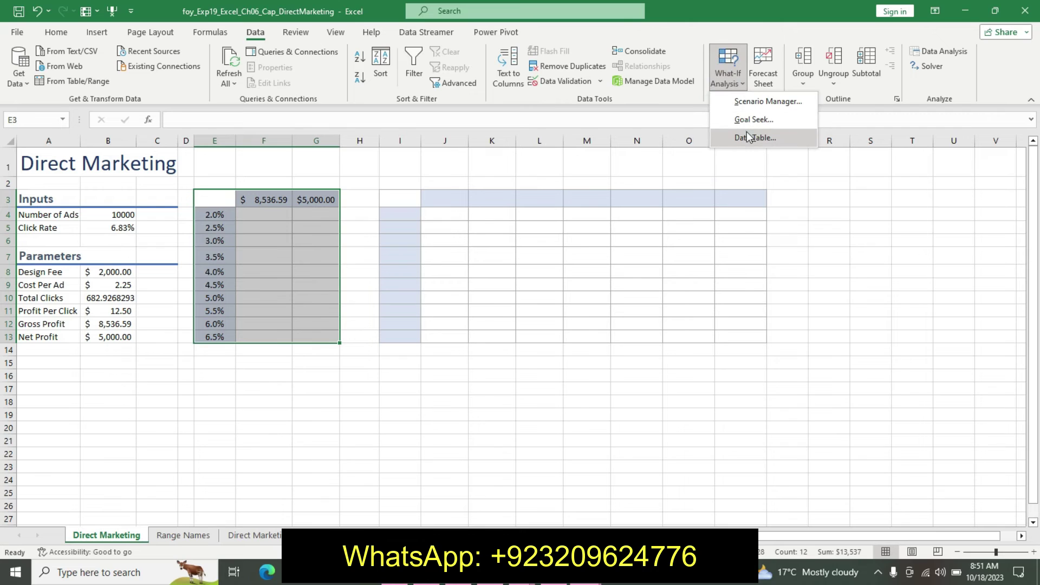
pyautogui.click(748, 136)
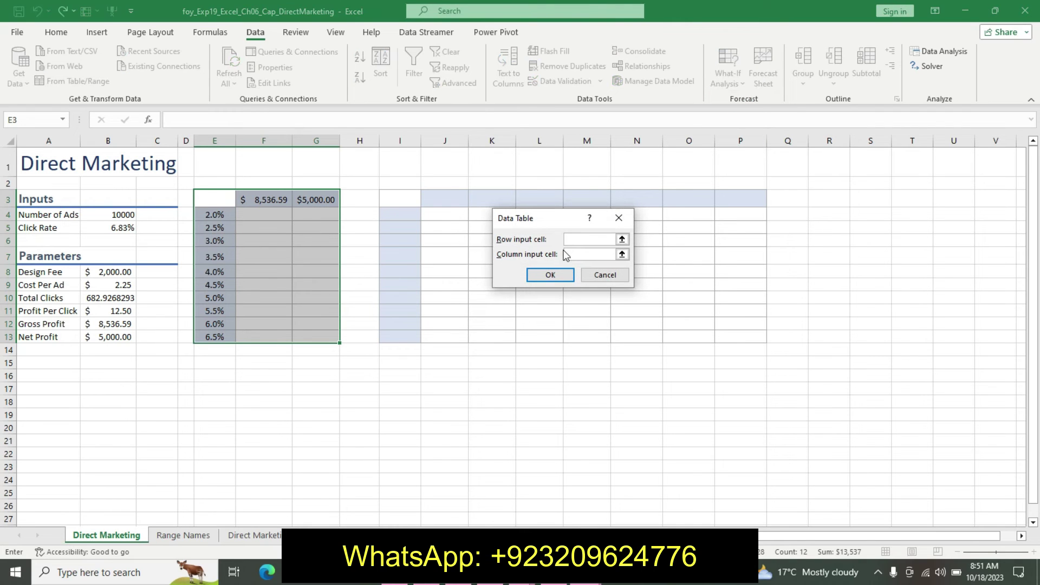
pyautogui.click(572, 253)
pyautogui.click(108, 217)
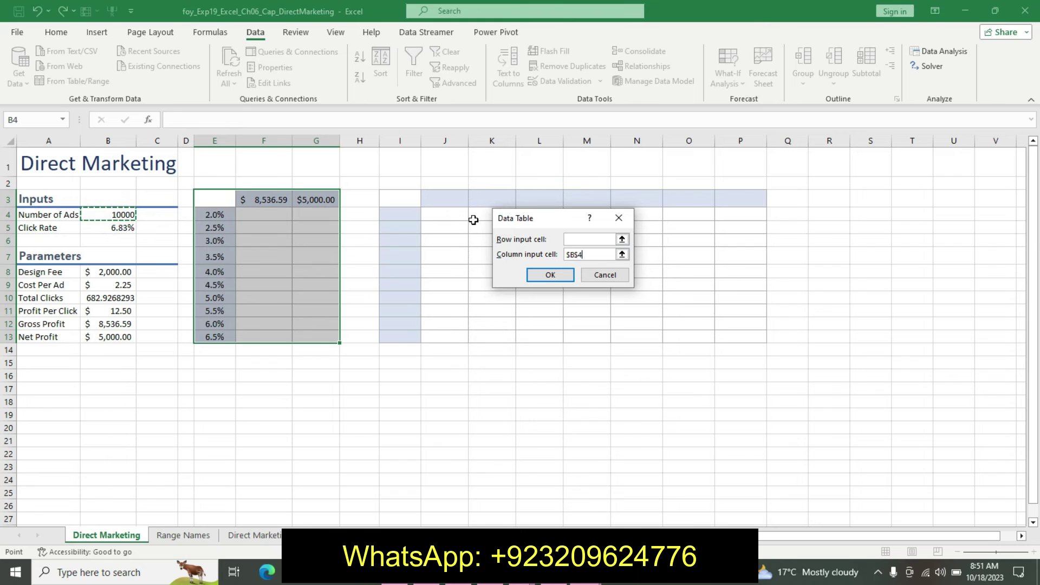
pyautogui.press('BackSpace')
pyautogui.click(588, 239)
pyautogui.click(113, 213)
pyautogui.click(557, 275)
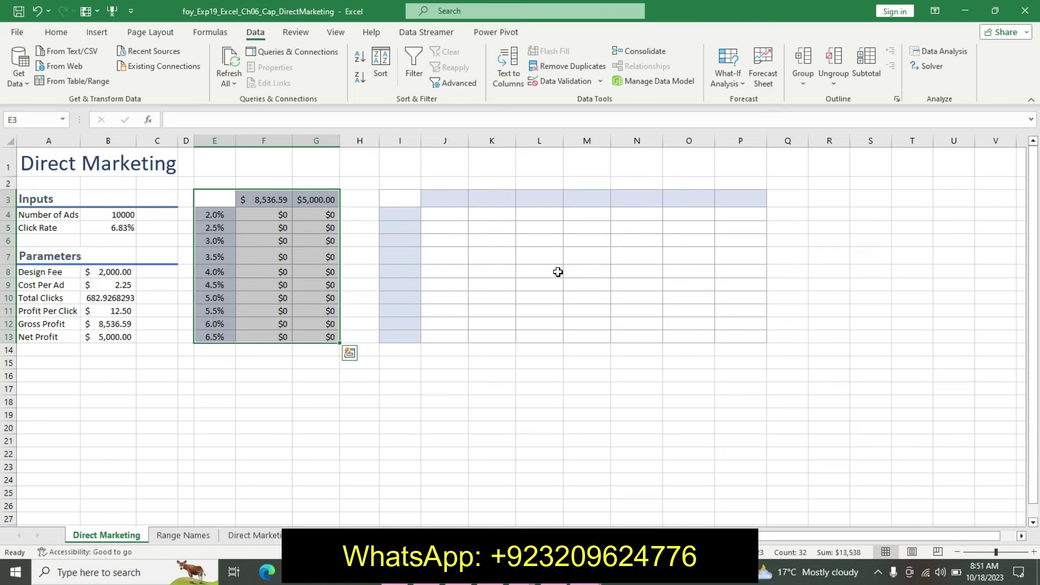
pyautogui.moveTo(259, 214)
pyautogui.mouseDown()
pyautogui.moveTo(333, 313)
pyautogui.moveTo(337, 360)
pyautogui.mouseUp()
pyautogui.moveTo(269, 218)
pyautogui.mouseDown()
pyautogui.moveTo(314, 317)
pyautogui.moveTo(310, 339)
pyautogui.mouseUp()
pyautogui.press('Delete')
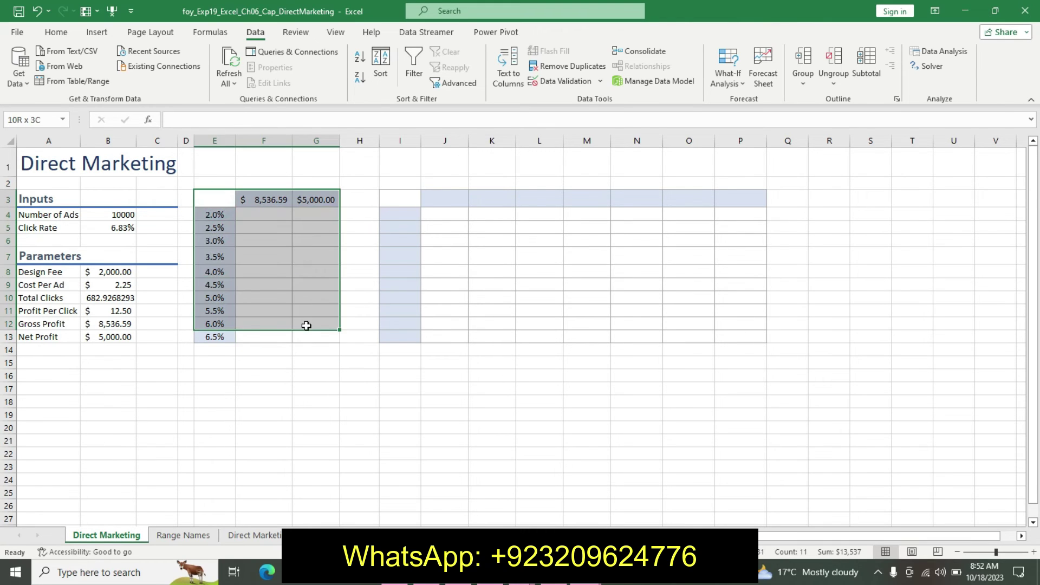
pyautogui.moveTo(215, 200); pyautogui.dragTo(308, 338)
# Create a one-variable data table on E3:G13 with B5 as the column input cell
pyautogui.moveTo(215, 201); pyautogui.dragTo(317, 331)
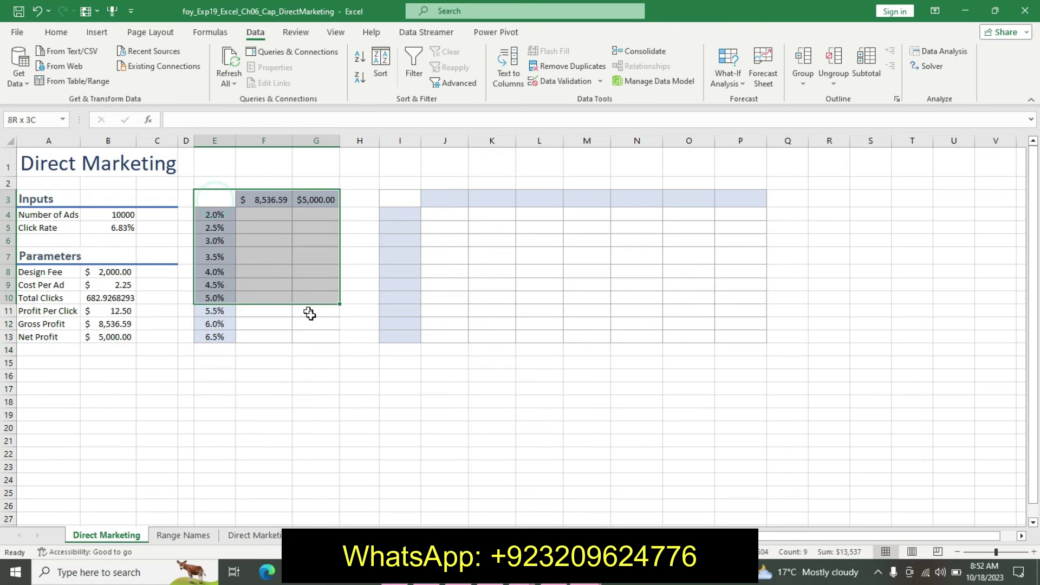
pyautogui.click(729, 82)
pyautogui.click(754, 137)
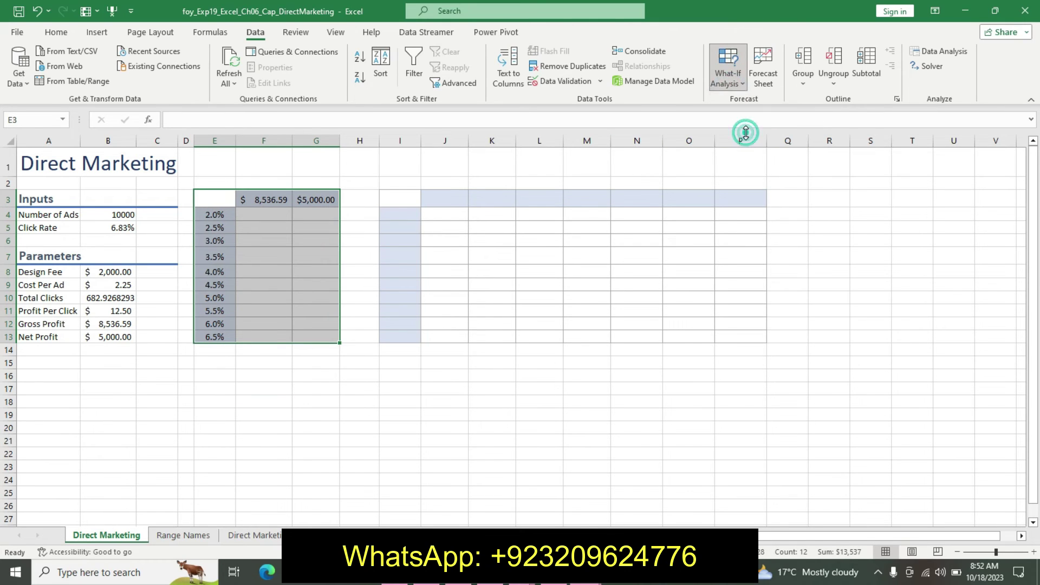
pyautogui.click(574, 254)
pyautogui.click(127, 228)
pyautogui.click(548, 275)
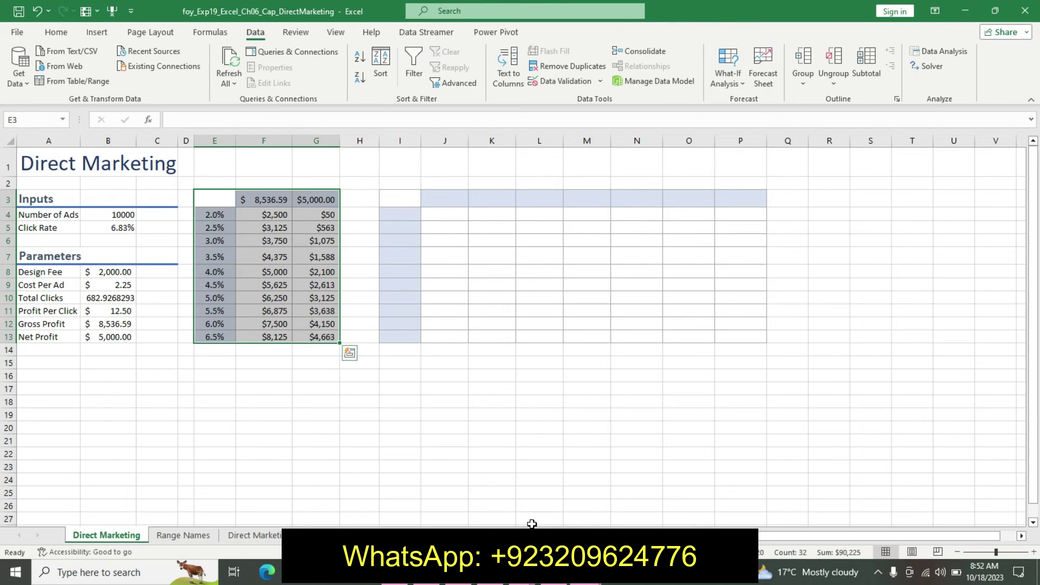
# Format the data table's profit results in Accounting number format
pyautogui.hotkey('alt', 'Tab')
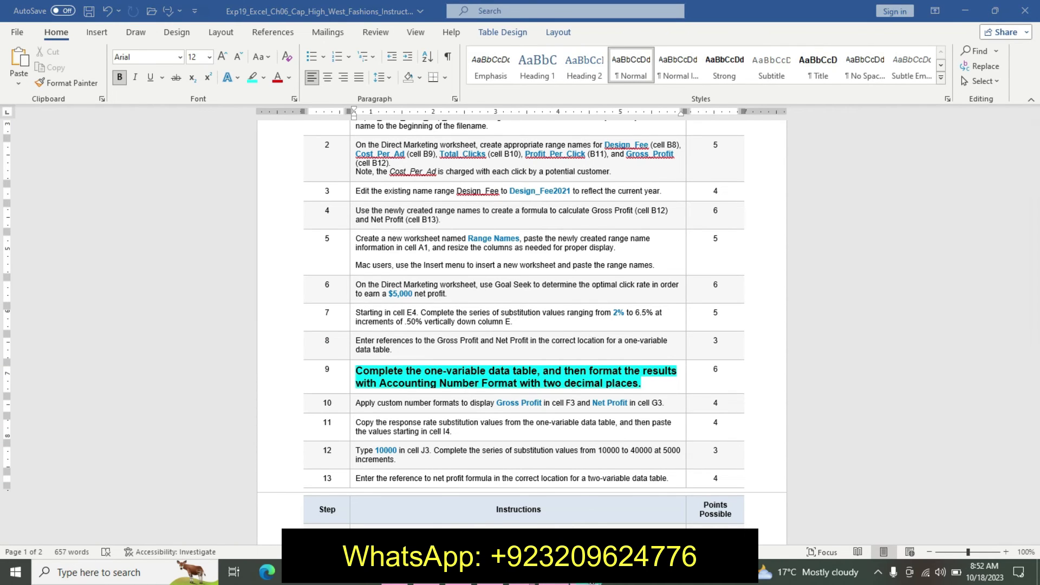
pyautogui.click(542, 504)
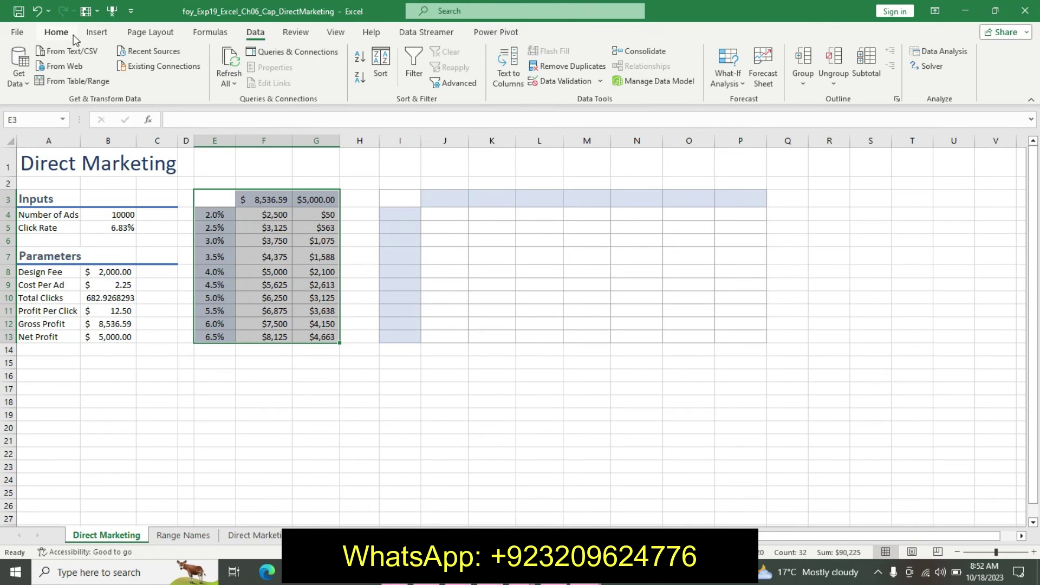
pyautogui.click(56, 32)
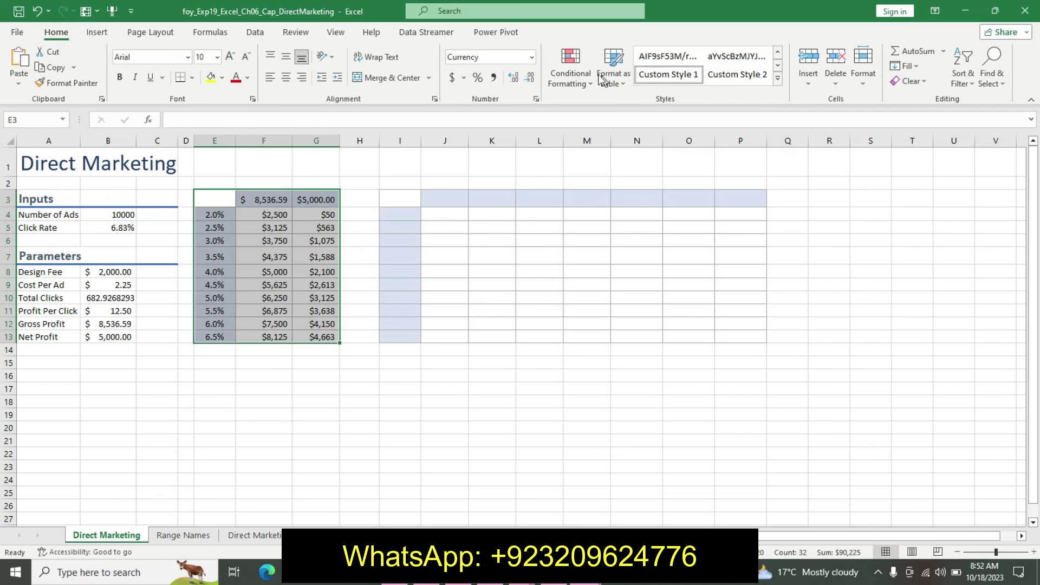
pyautogui.click(452, 81)
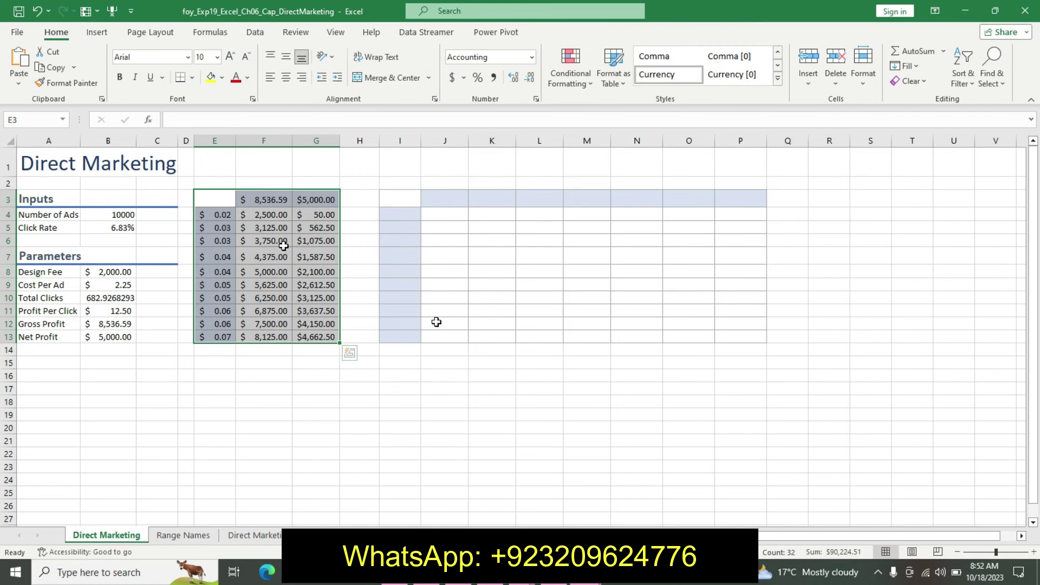
pyautogui.hotkey('alt', 'Tab')
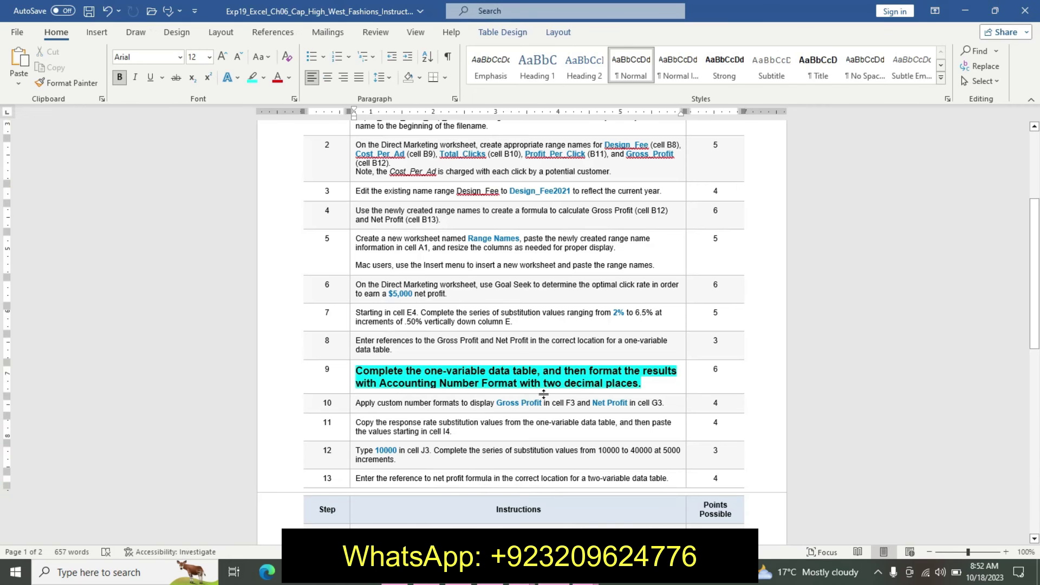
# Remove step 9's emphasis and make step 10 bold, 12 pt and cyan-highlighted
pyautogui.hotkey('ctrl', 'z')
pyautogui.hotkey('ctrl', 'z')
pyautogui.hotkey('ctrl', 'z')
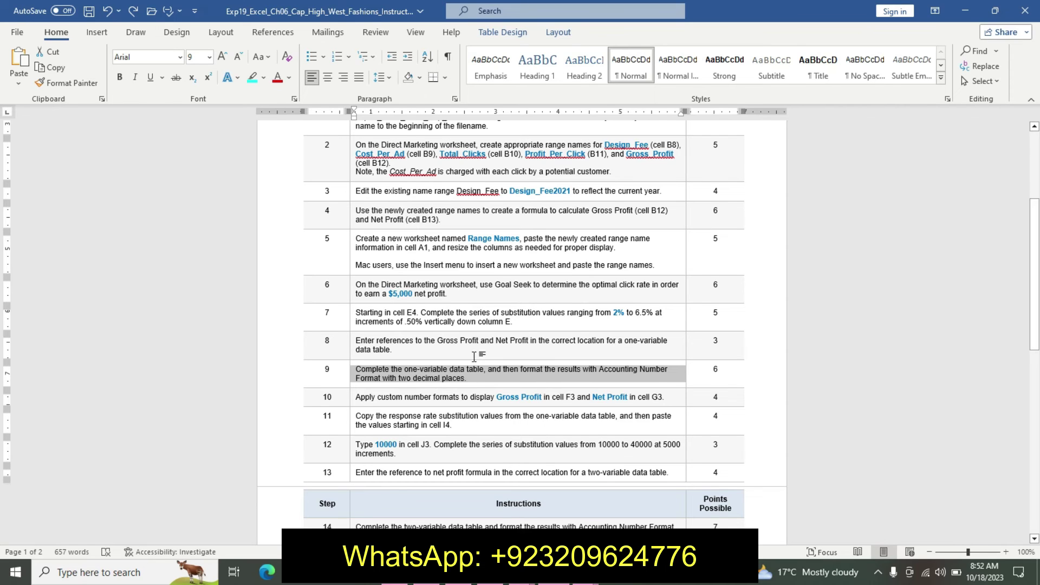
pyautogui.click(349, 400)
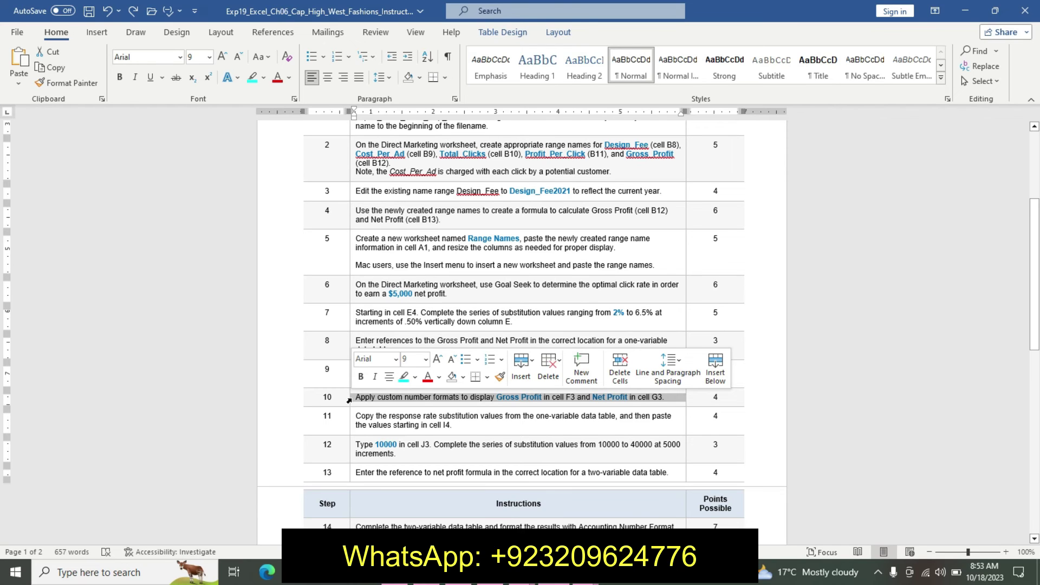
pyautogui.click(426, 359)
pyautogui.click(413, 178)
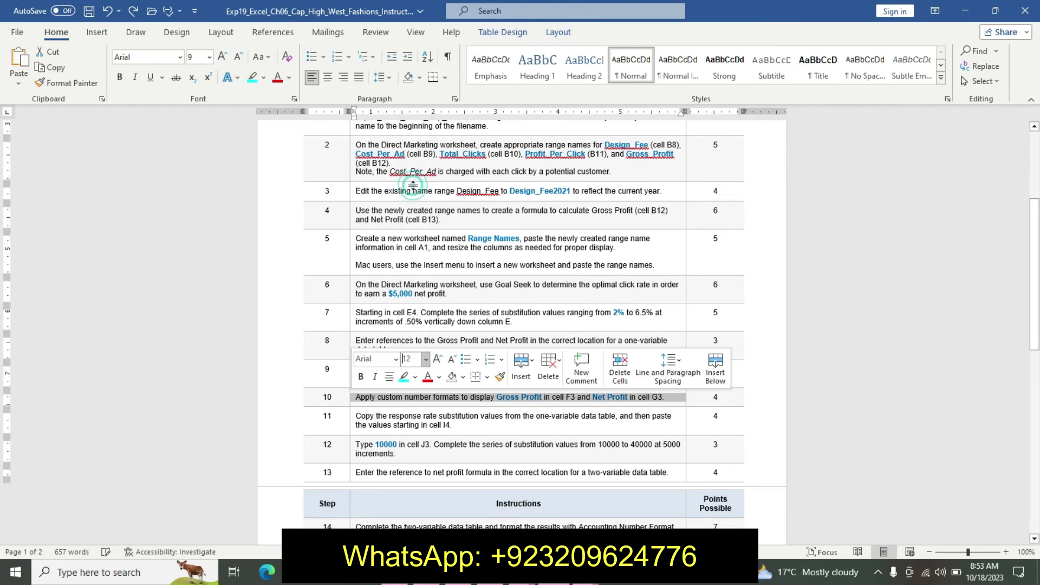
pyautogui.click(361, 376)
pyautogui.click(404, 377)
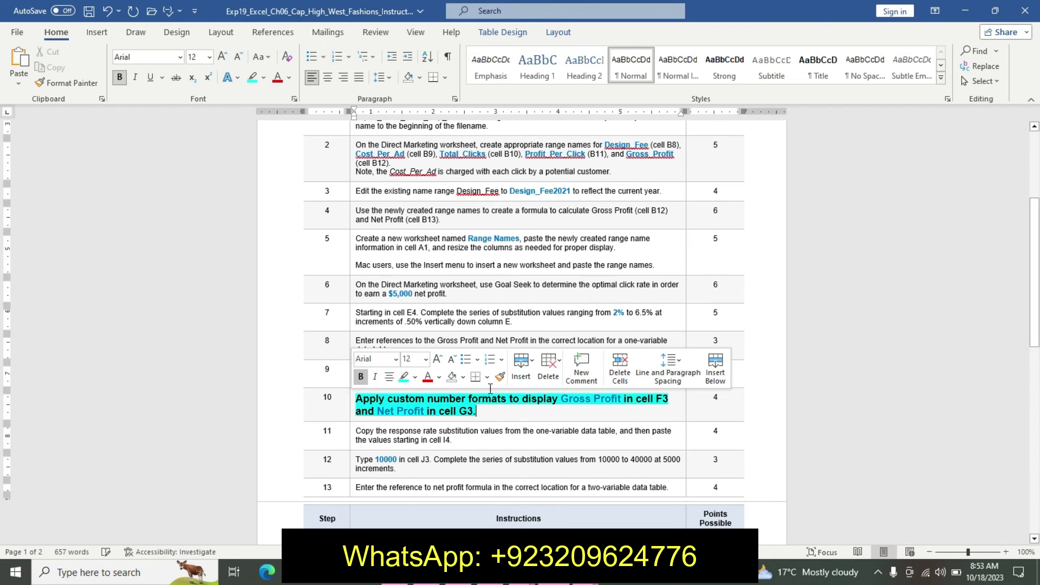
pyautogui.moveTo(563, 398); pyautogui.dragTo(613, 400)
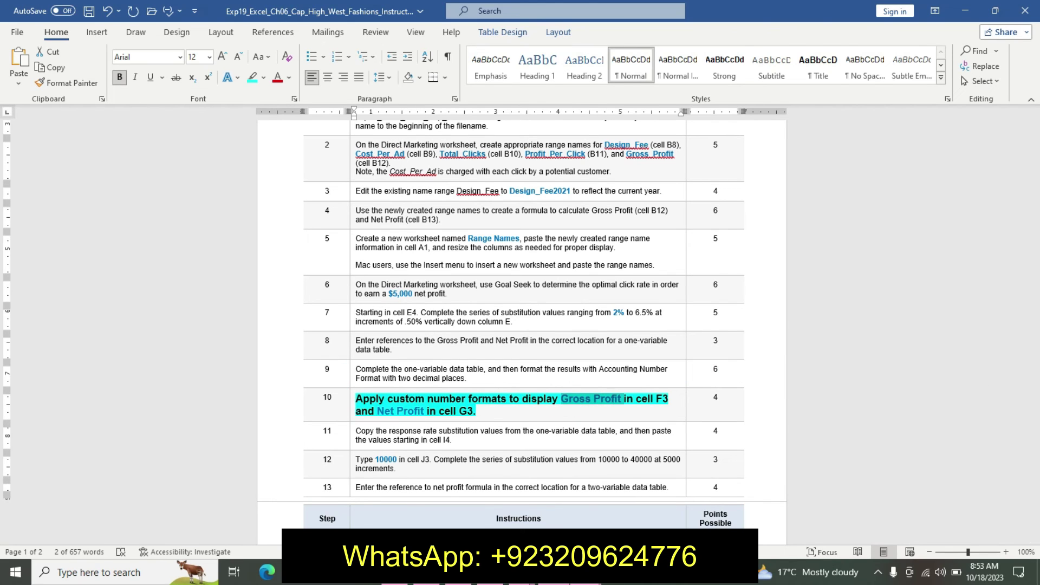
pyautogui.click(515, 496)
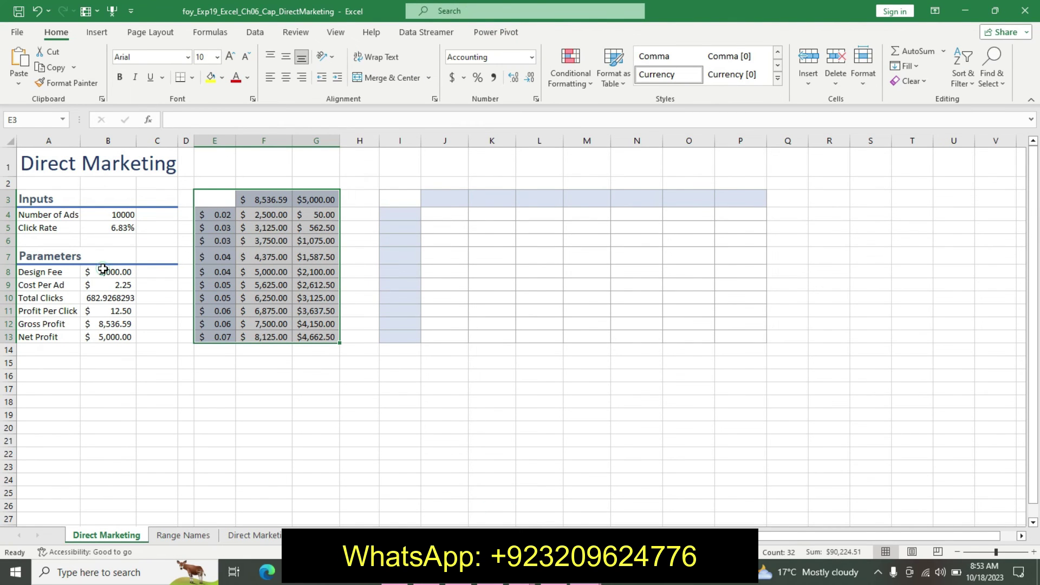
# Give F3 a custom number format that displays 'Gross Profit'
pyautogui.click(103, 269)
pyautogui.hotkey('alt', 'Tab')
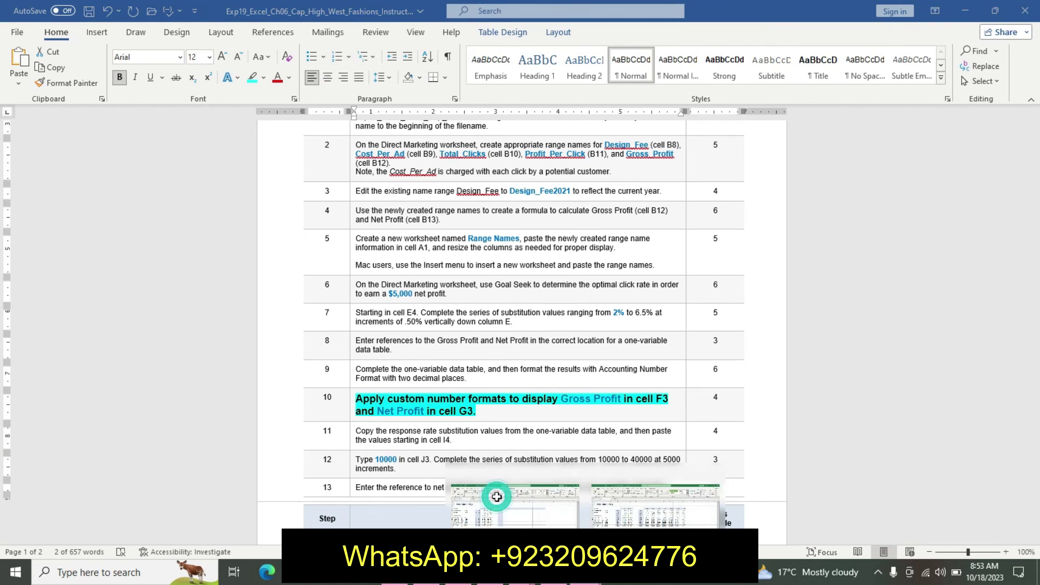
pyautogui.hotkey('alt', 'Tab')
pyautogui.click(261, 201)
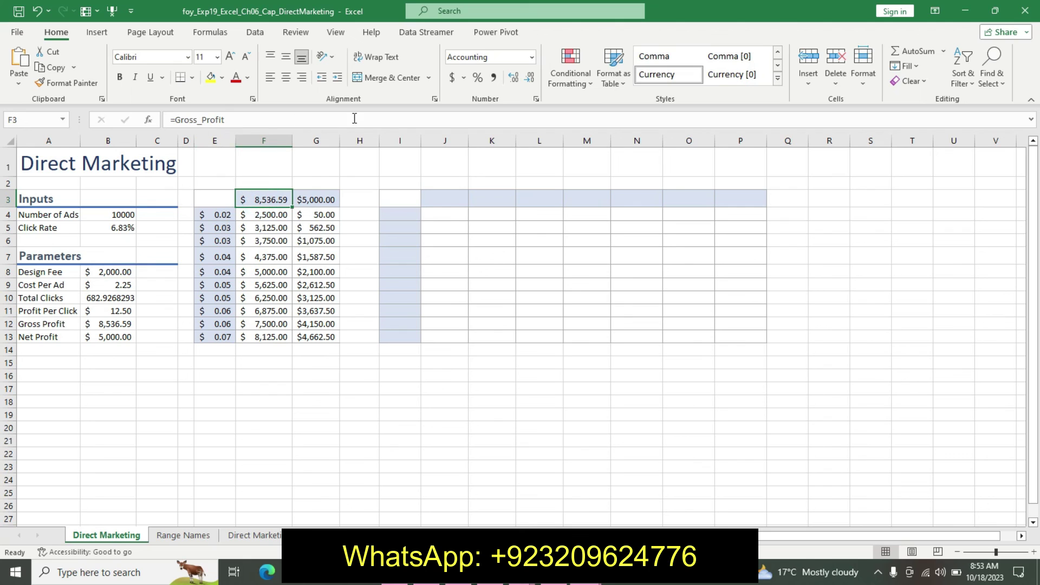
pyautogui.click(533, 57)
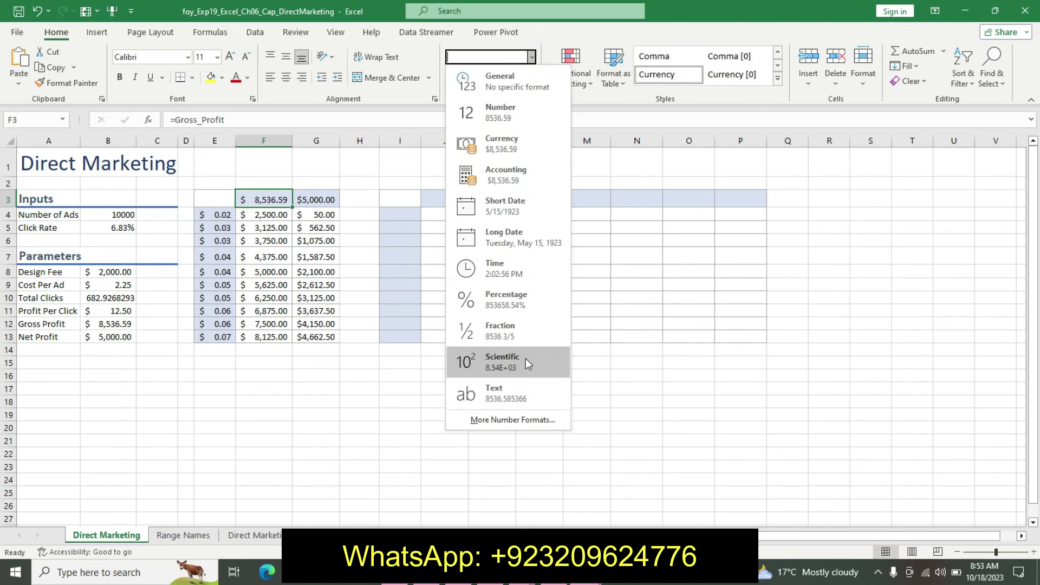
pyautogui.click(515, 426)
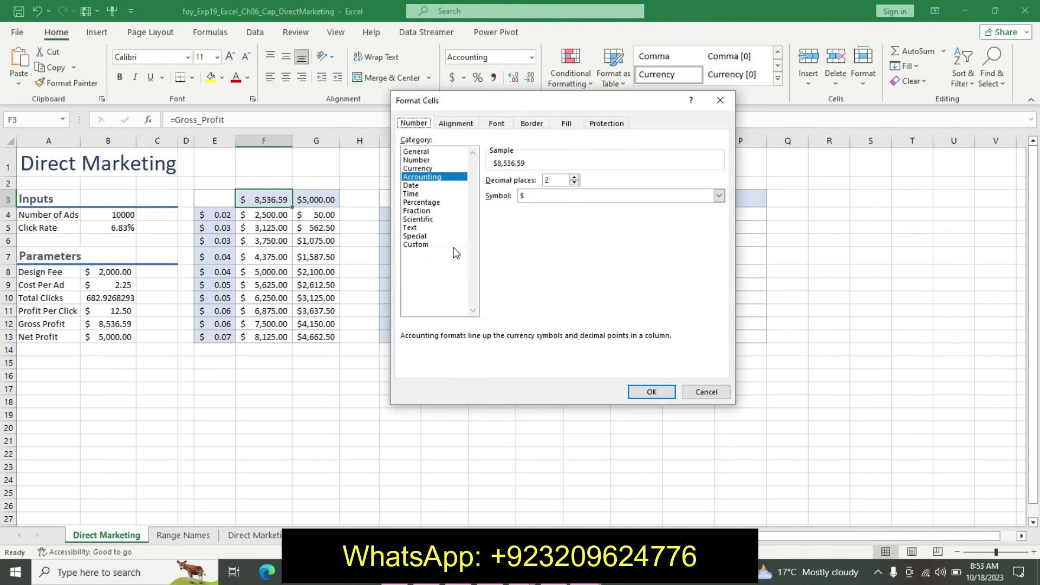
pyautogui.click(428, 245)
pyautogui.click(503, 221)
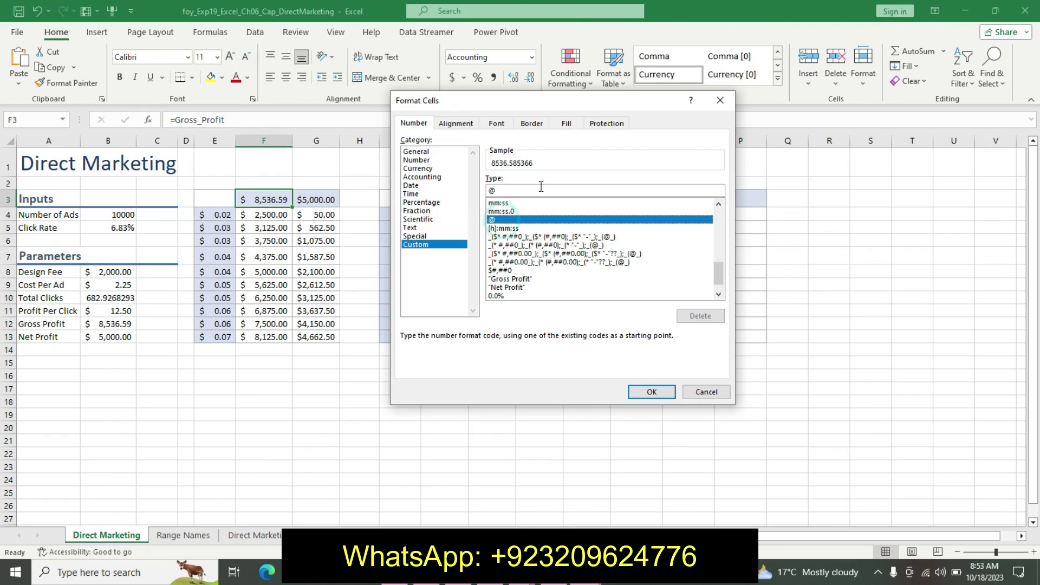
pyautogui.click(528, 187)
pyautogui.press('BackSpace')
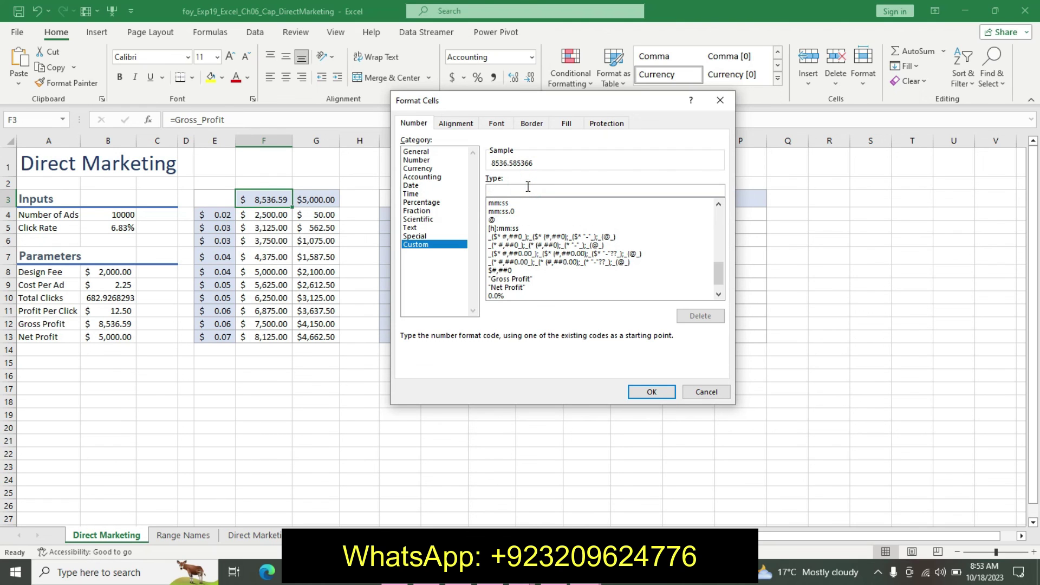
pyautogui.write('"Gross Profit "')
pyautogui.click(671, 393)
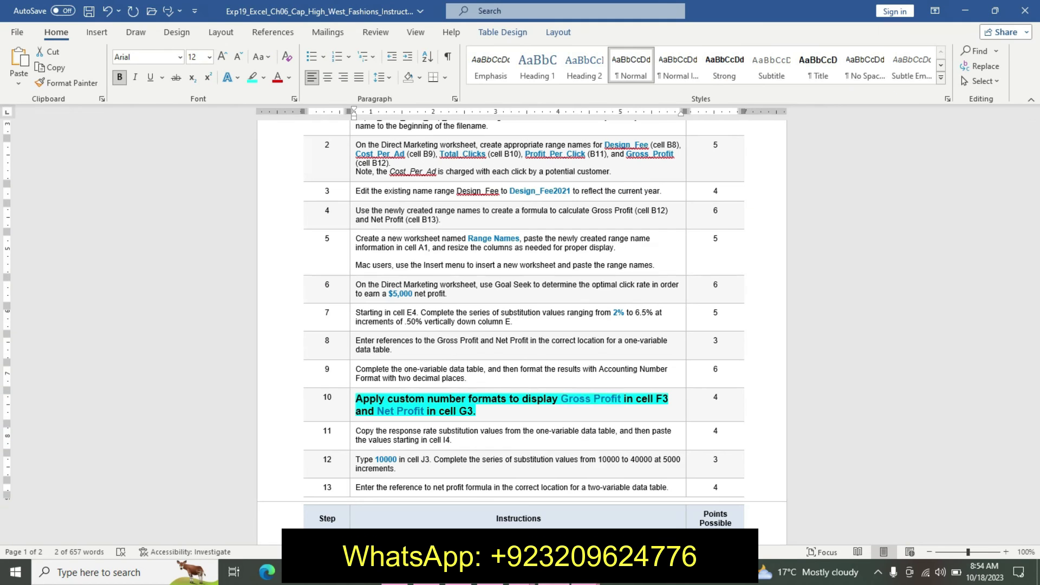
# Give G3 a custom number format that displays 'Net Profit'
pyautogui.hotkey('alt', 'Tab')
pyautogui.moveTo(377, 410); pyautogui.dragTo(424, 410)
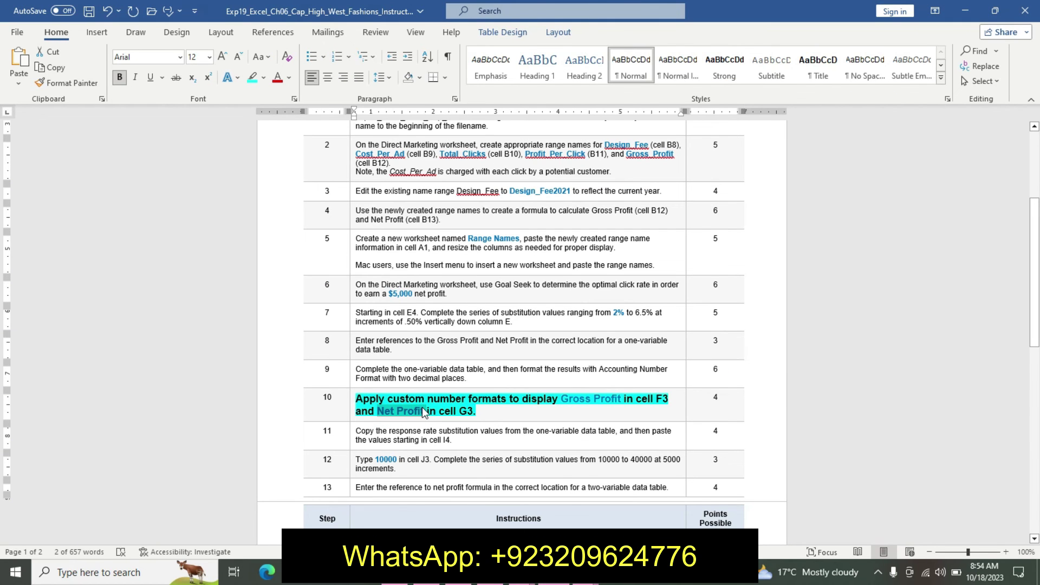
pyautogui.hotkey('alt', 'Tab')
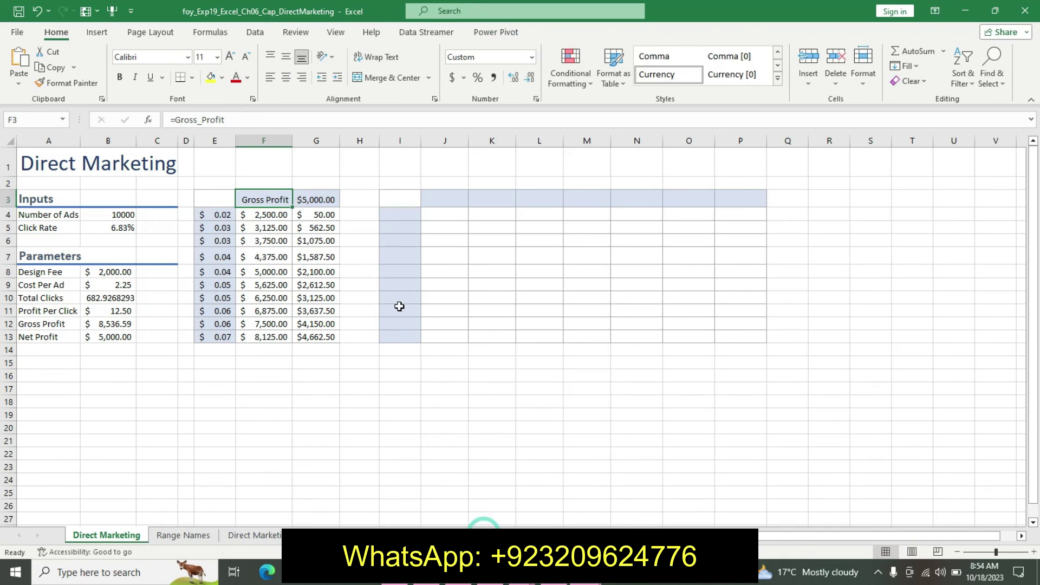
pyautogui.click(321, 199)
pyautogui.click(531, 58)
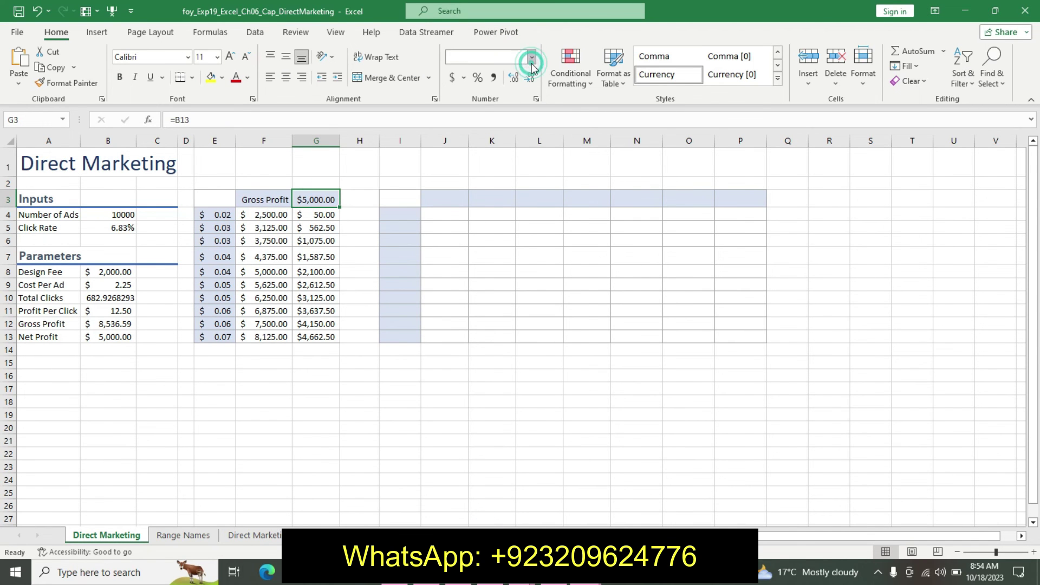
pyautogui.click(530, 419)
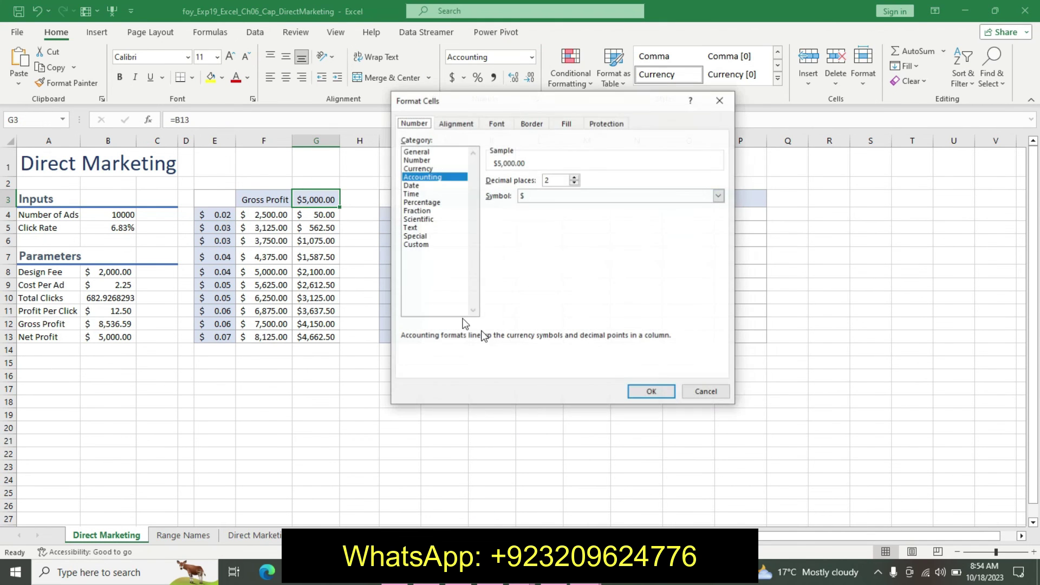
pyautogui.click(415, 244)
pyautogui.click(510, 221)
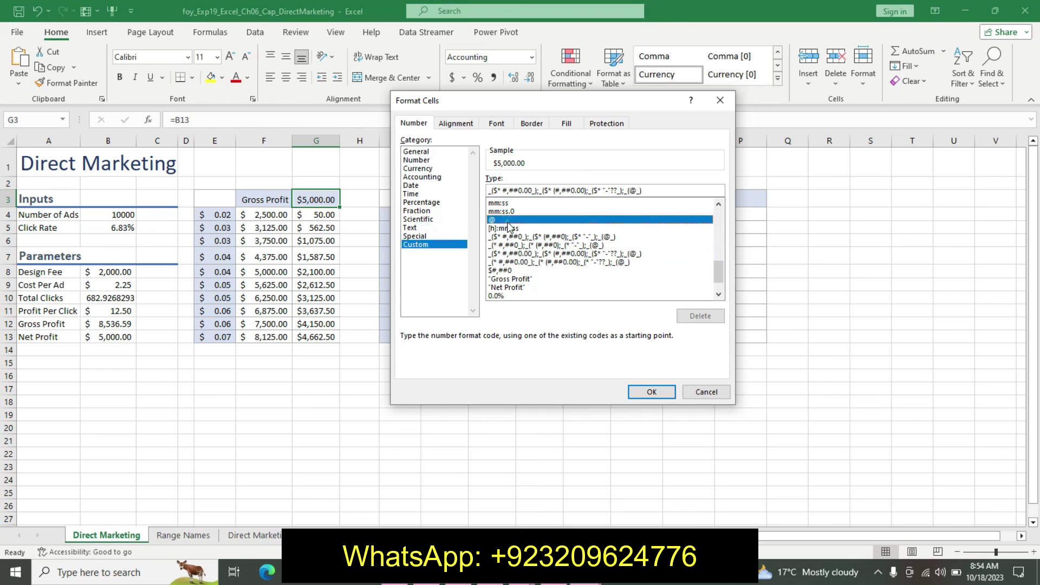
pyautogui.click(509, 190)
pyautogui.press('BackSpace')
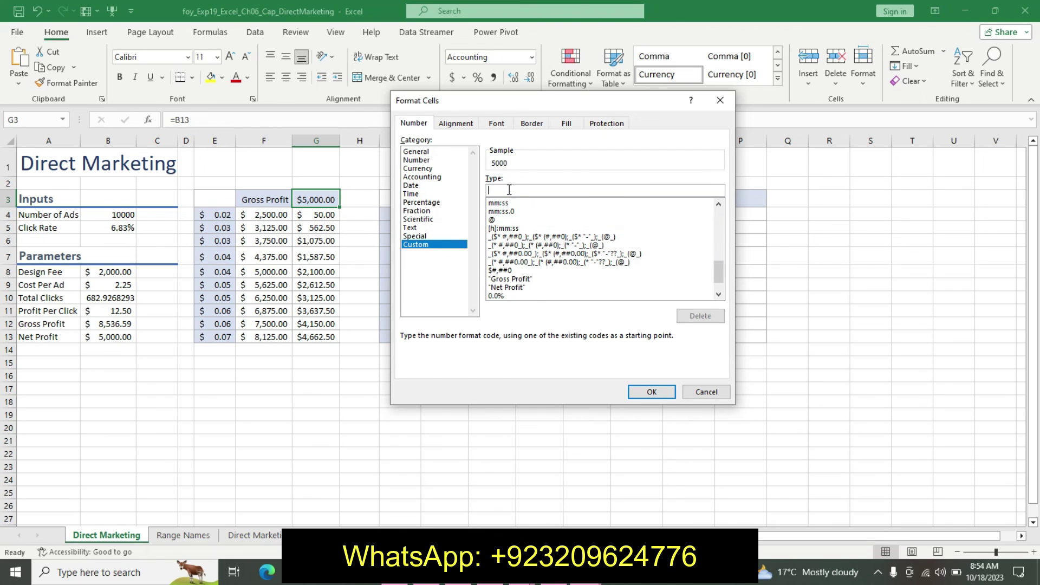
pyautogui.write('"Net Profit')
pyautogui.click(642, 392)
pyautogui.hotkey('alt', 'Tab')
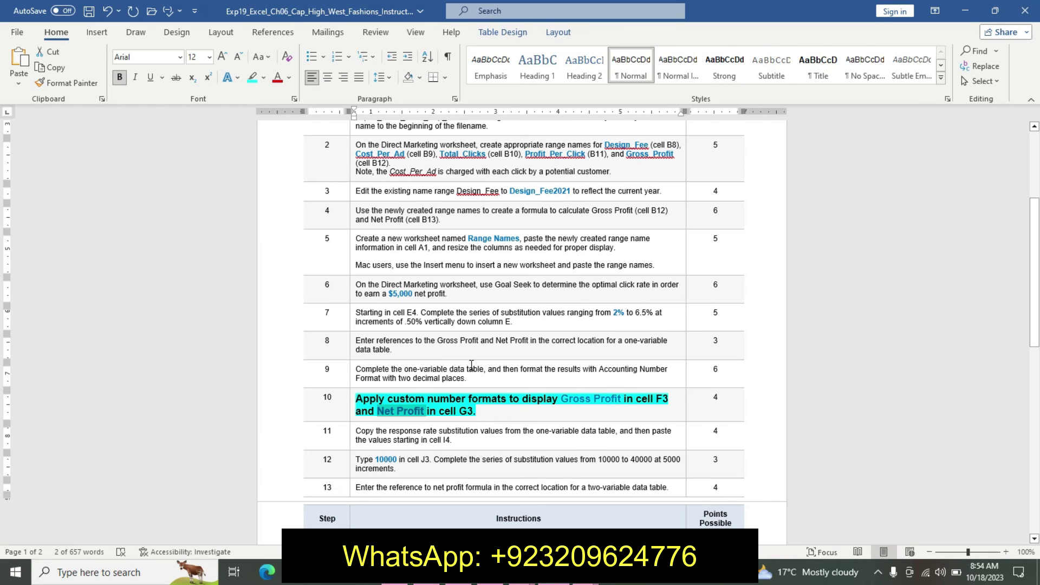
# Undo step 10's enlarged, bold, highlighted formatting in the Word instructions
pyautogui.hotkey('ctrl', 'z')
pyautogui.hotkey('ctrl', 'z')
pyautogui.hotkey('ctrl', 'z')
pyautogui.click(488, 369)
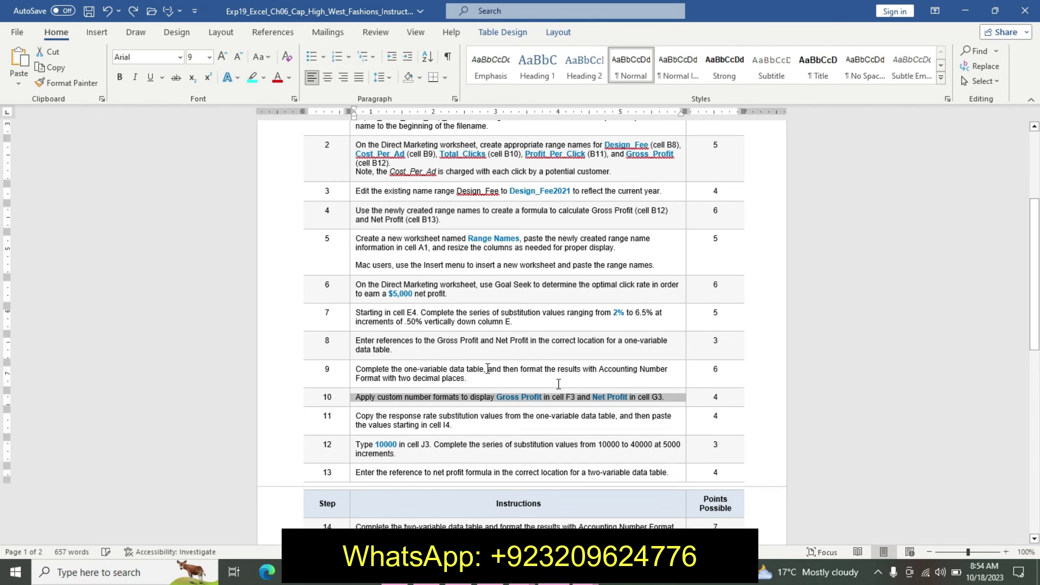
pyautogui.moveTo(1029, 349); pyautogui.dragTo(1030, 282)
pyautogui.moveTo(908, 259); pyautogui.dragTo(914, 311)
pyautogui.press('Delete')
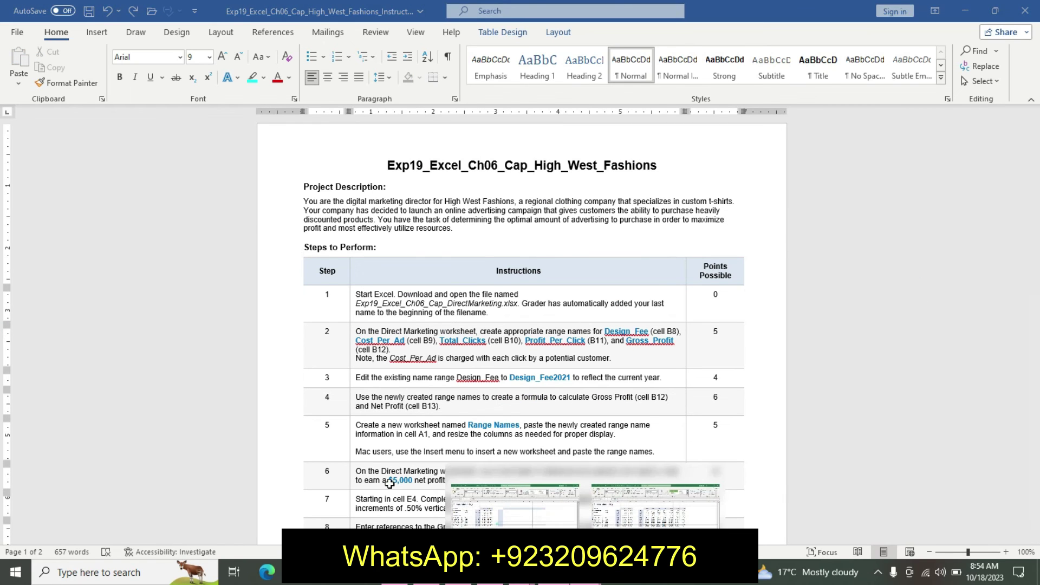
# In Excel, move between the Range Names and Direct Marketing sheets, ending on the completed data tables sheet
pyautogui.moveTo(303, 572)
pyautogui.click(542, 493)
pyautogui.click(255, 469)
pyautogui.click(163, 536)
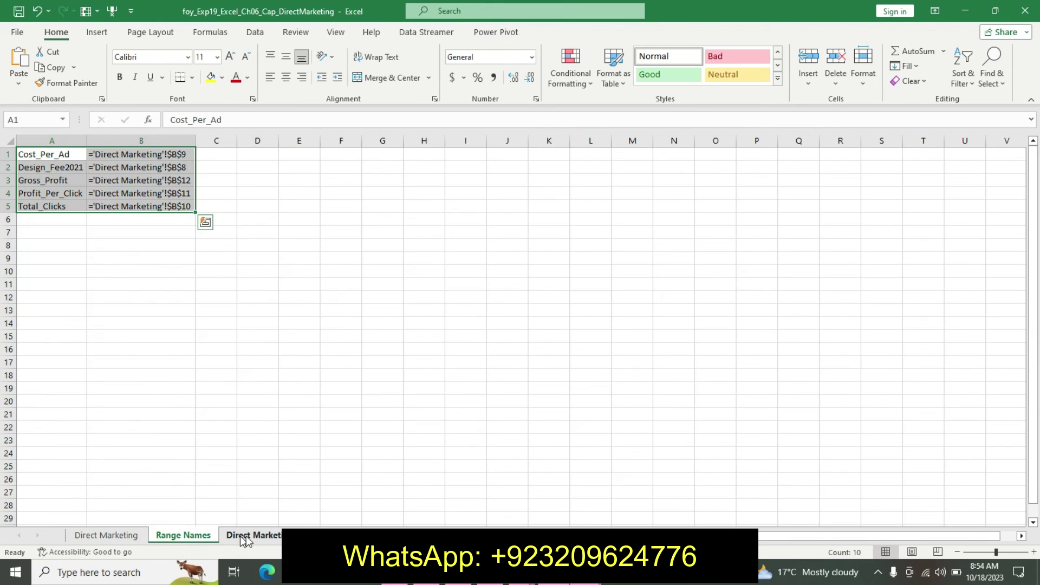
pyautogui.click(246, 535)
pyautogui.click(130, 537)
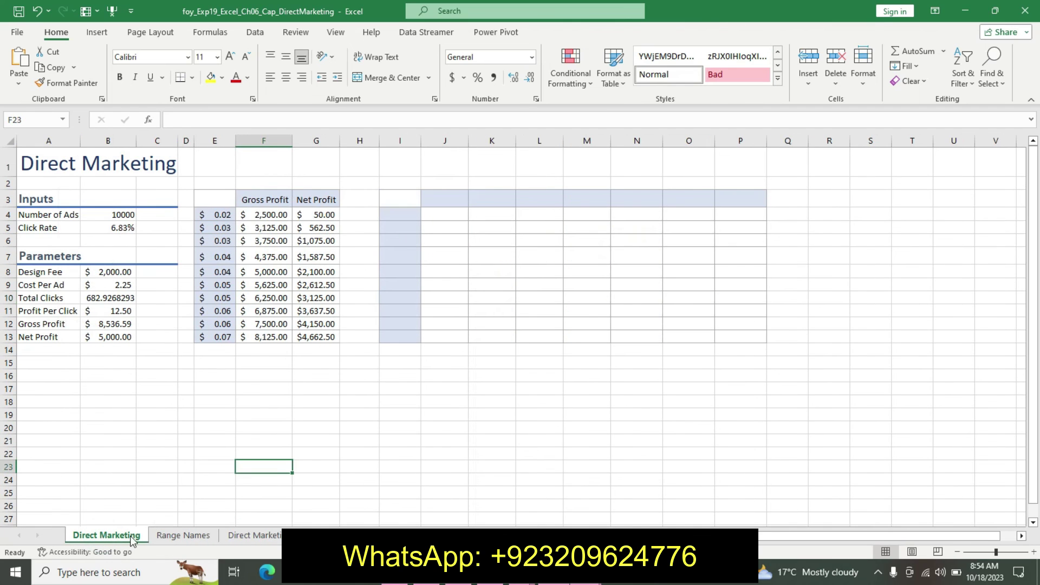
pyautogui.click(165, 535)
pyautogui.click(247, 536)
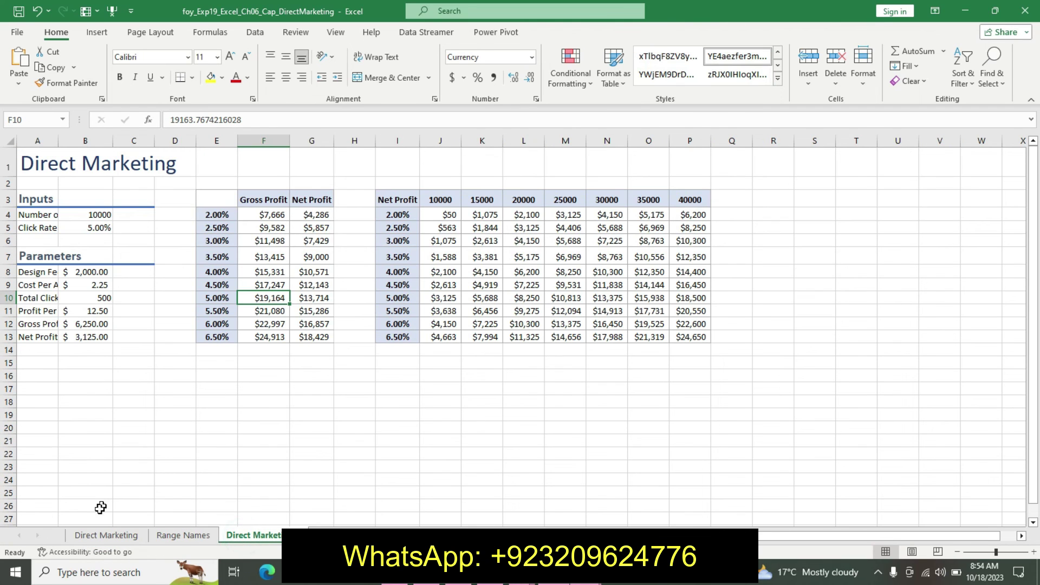